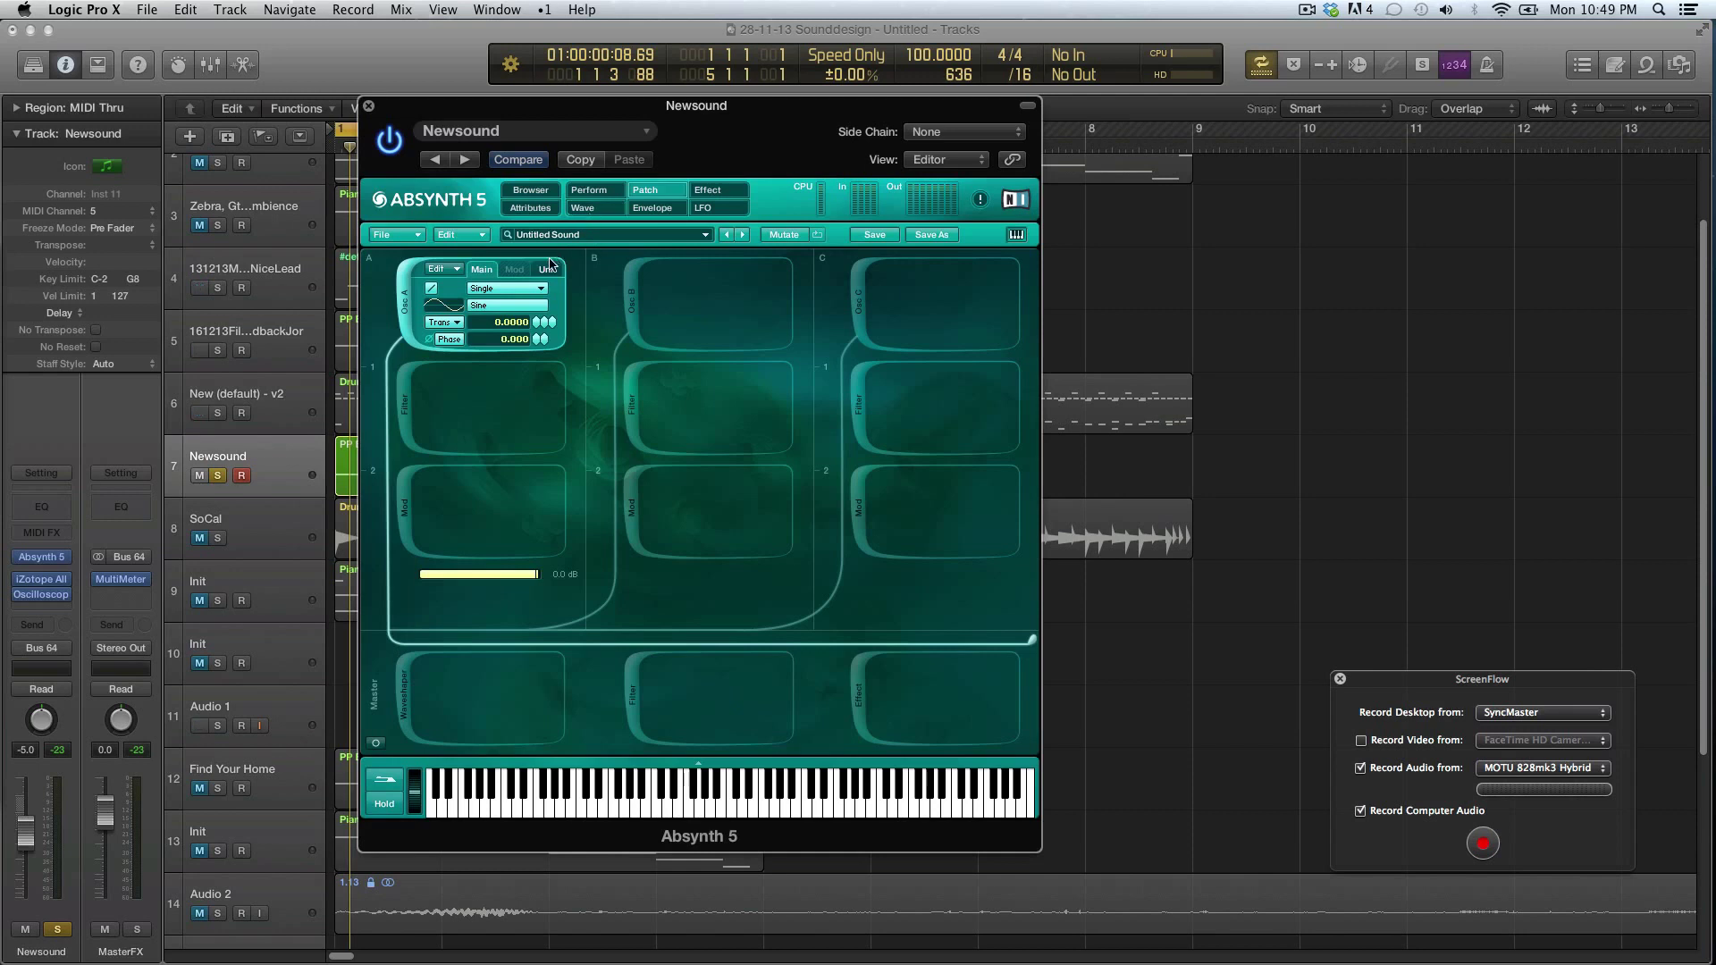
- Load oscillator A's Sine wave into the Wave window through Edit
{"action": "left_click", "coordinate": [525, 308]}
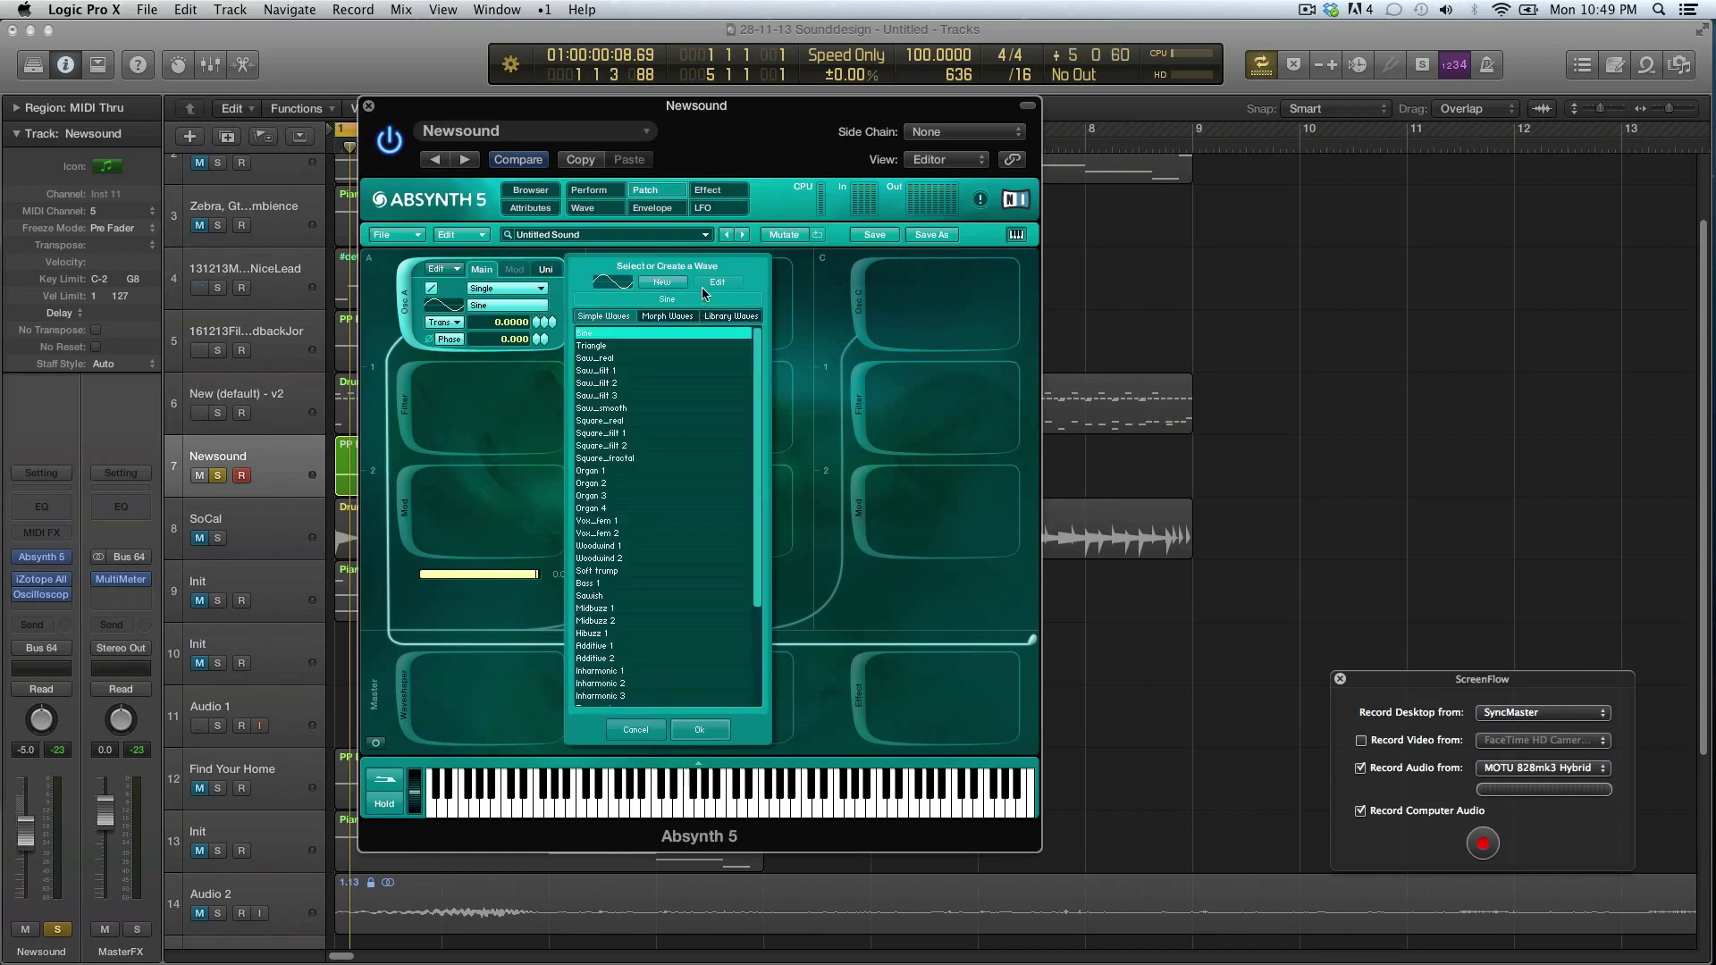
{"action": "left_click", "coordinate": [670, 284]}
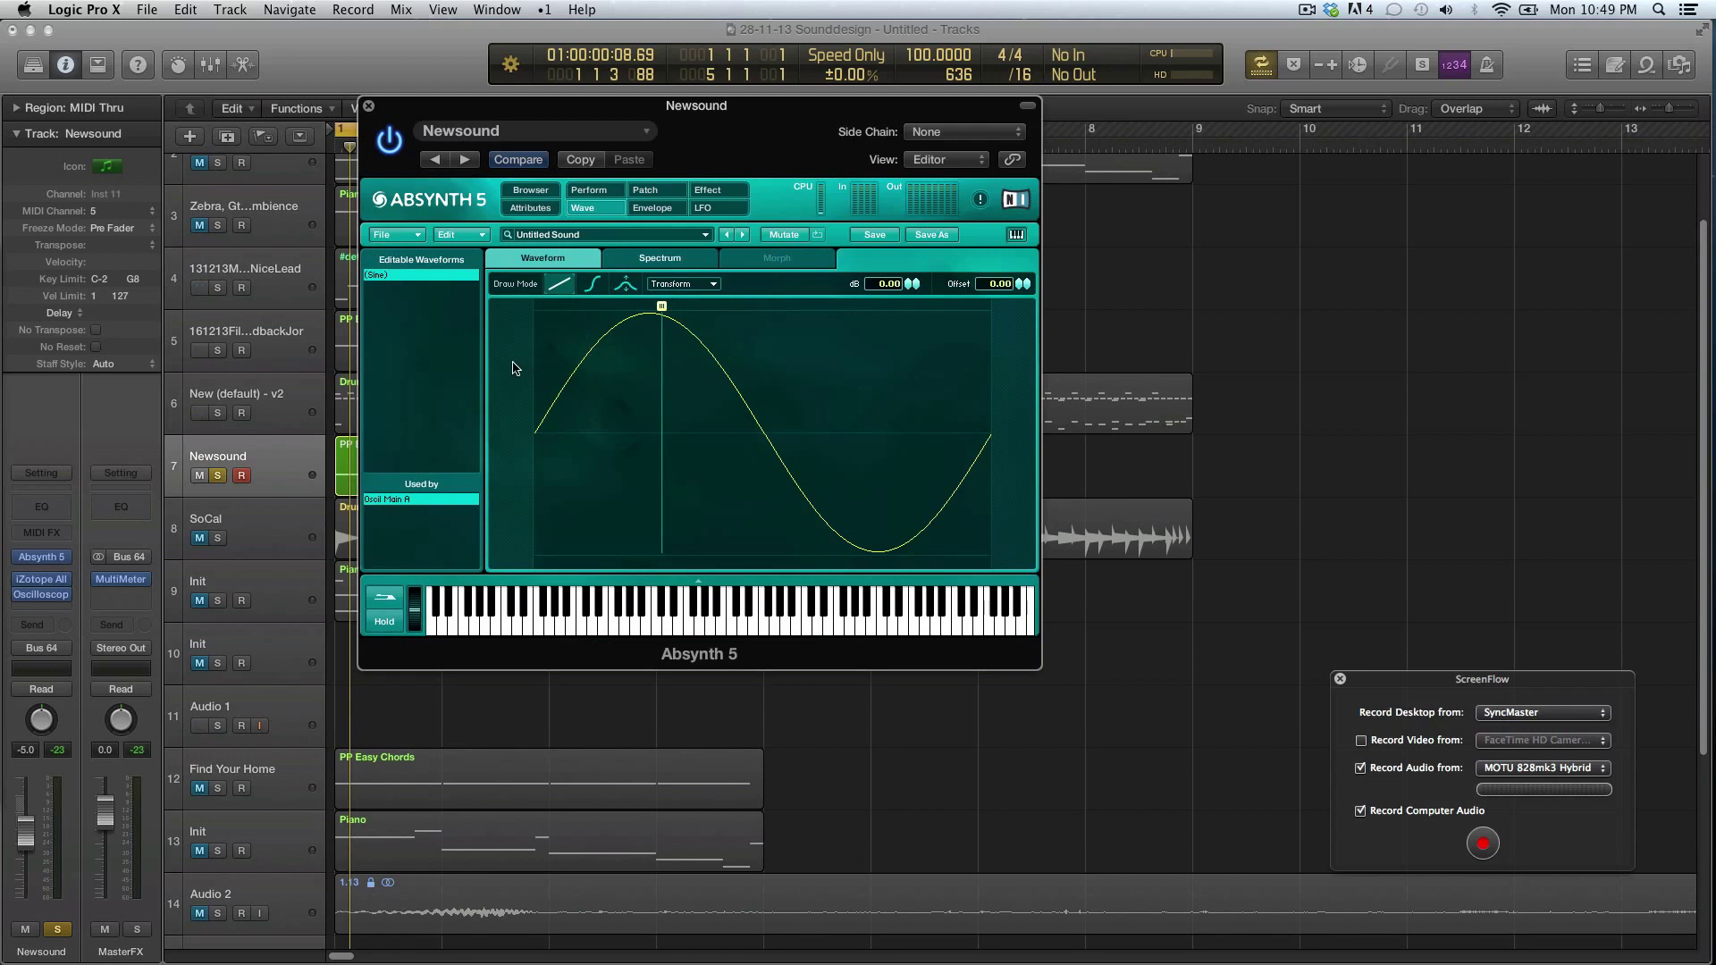
- Place Blue Cat's Oscilloscope Multi beside Absynth and show the Sine wave's Spectrum page
{"action": "left_click", "coordinate": [41, 594]}
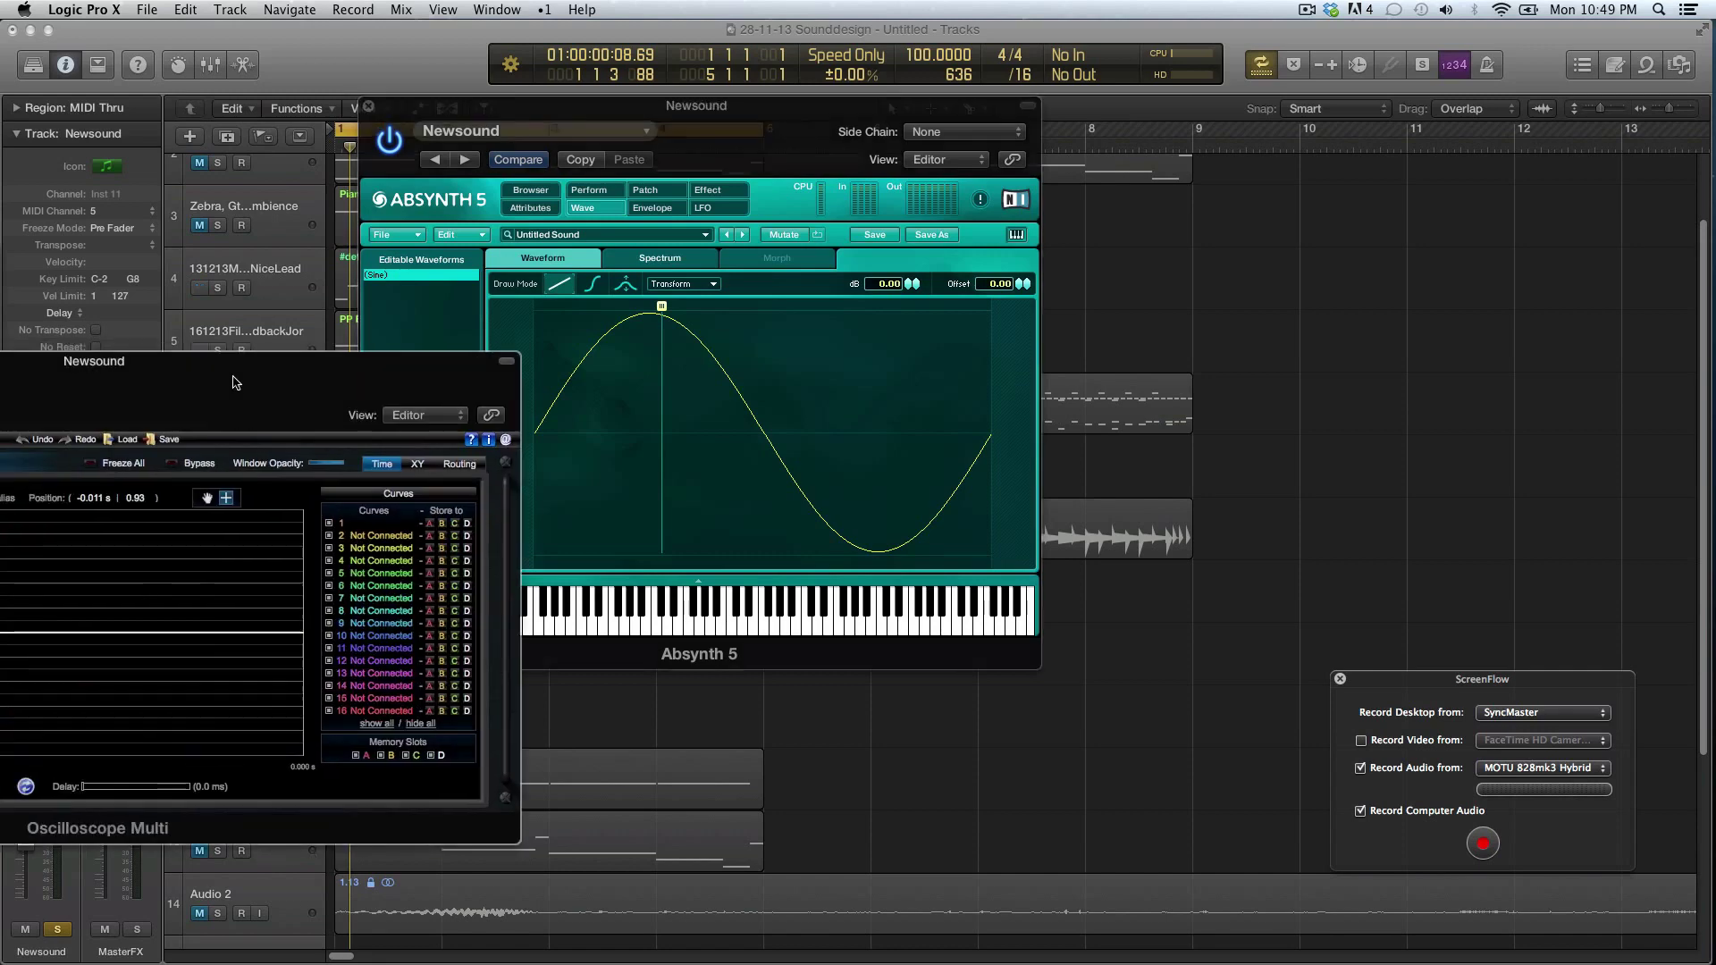
{"action": "left_click_drag", "start_coordinate": [809, 150], "coordinate": [705, 120]}
{"action": "mouse_move", "coordinate": [1175, 485]}
{"action": "left_mouse_down"}
{"action": "mouse_move", "coordinate": [1326, 469]}
{"action": "mouse_move", "coordinate": [1457, 412]}
{"action": "mouse_move", "coordinate": [1530, 224]}
{"action": "mouse_move", "coordinate": [1510, 155]}
{"action": "left_mouse_up"}
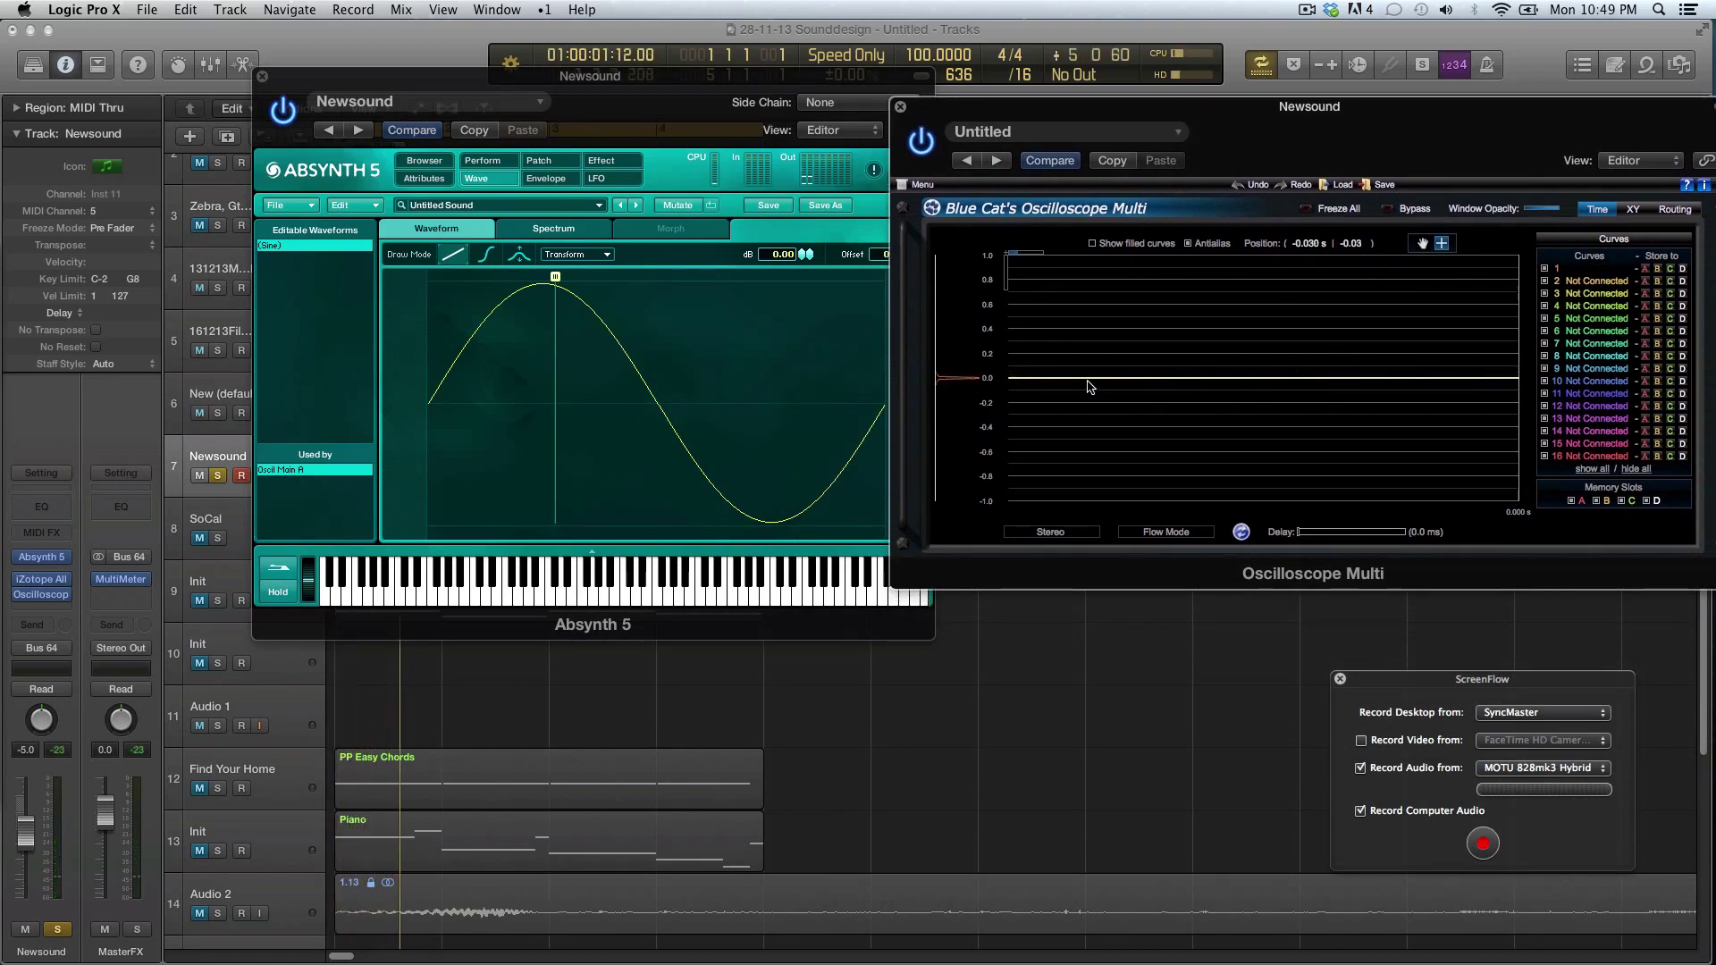
{"action": "left_click", "coordinate": [539, 229]}
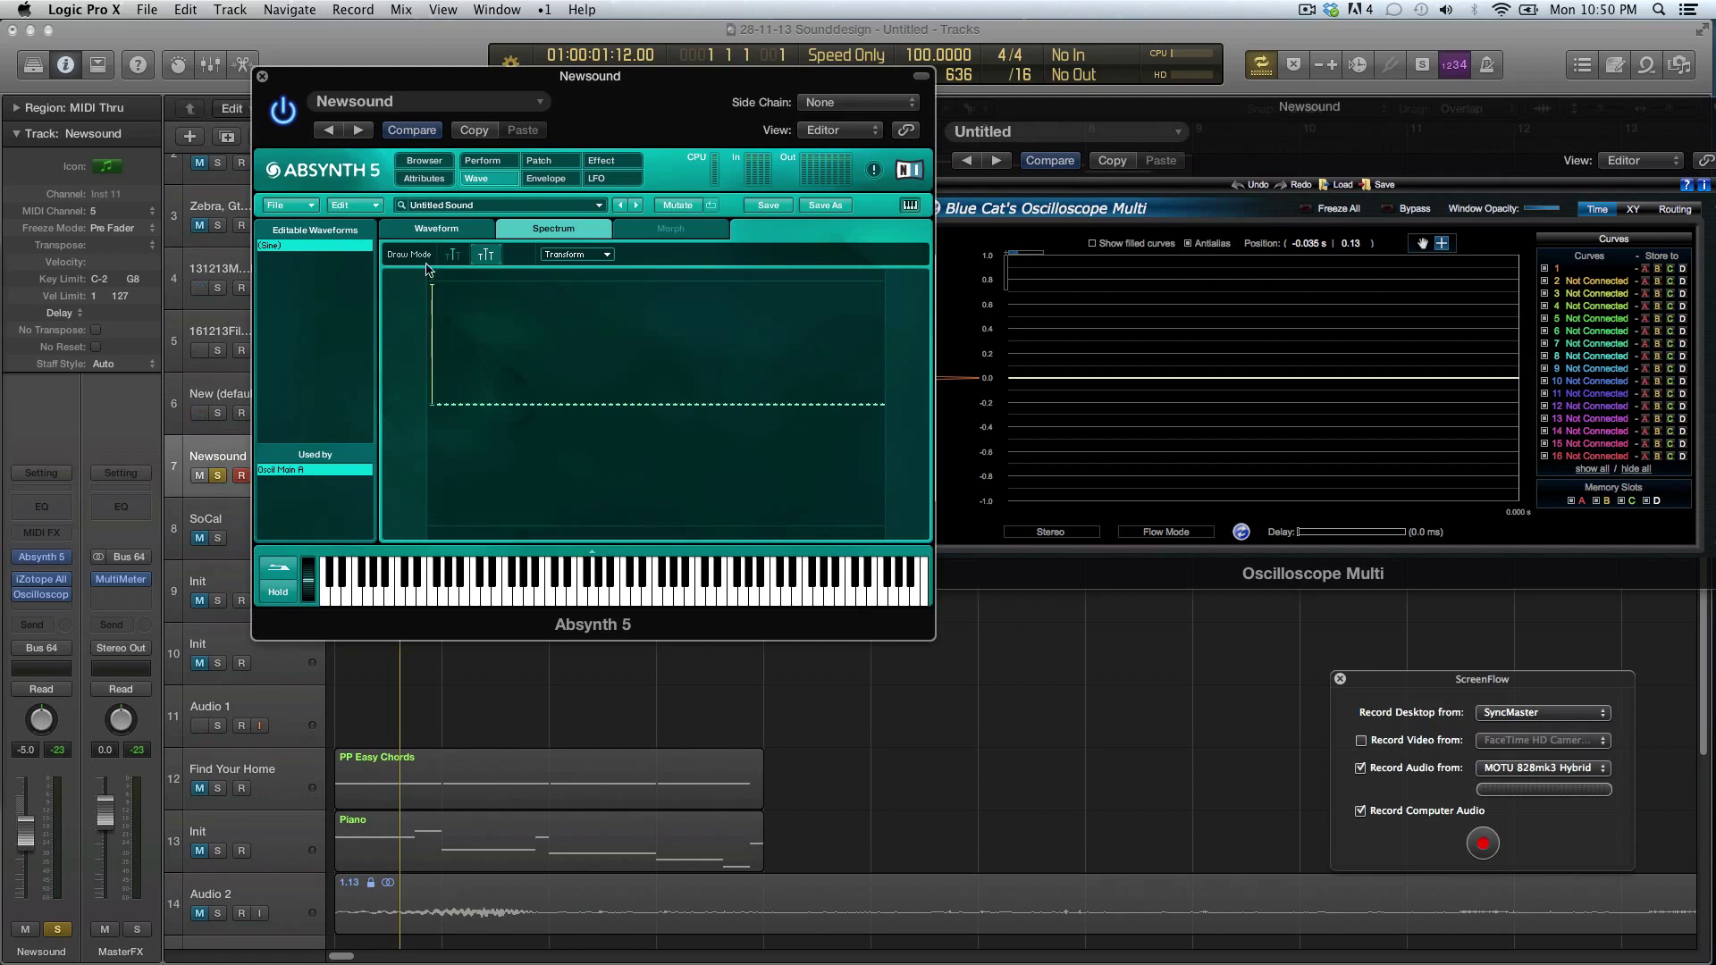
{"action": "left_click", "coordinate": [459, 341]}
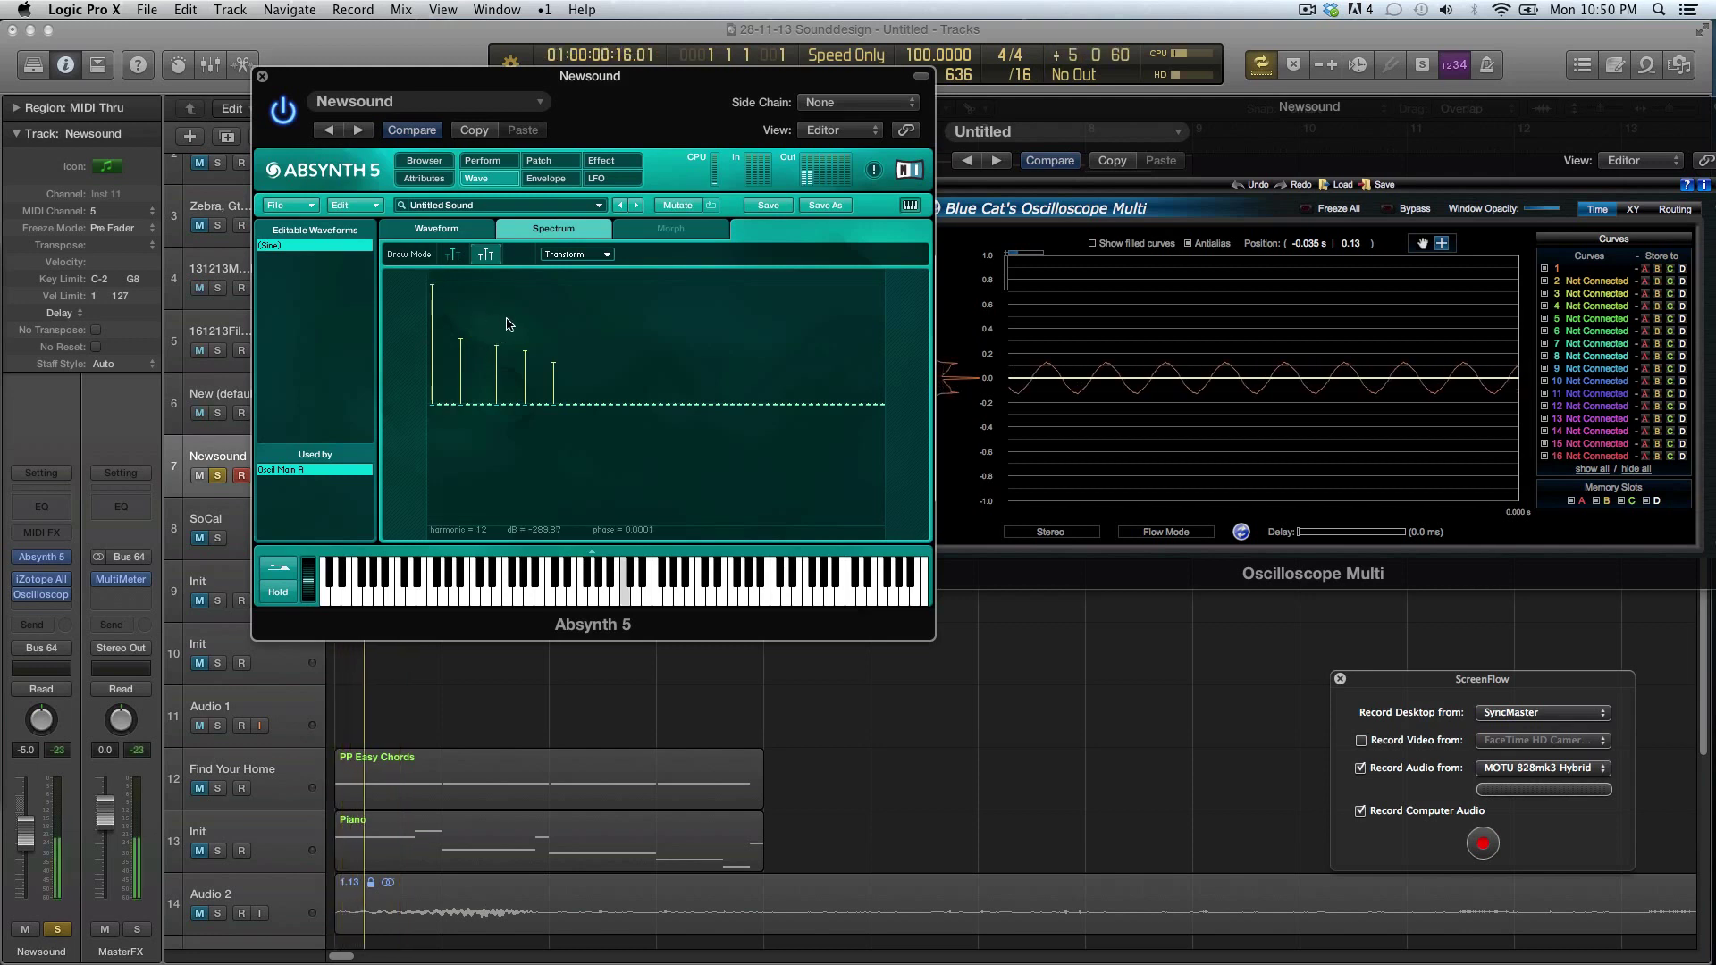
{"action": "left_click", "coordinate": [610, 355]}
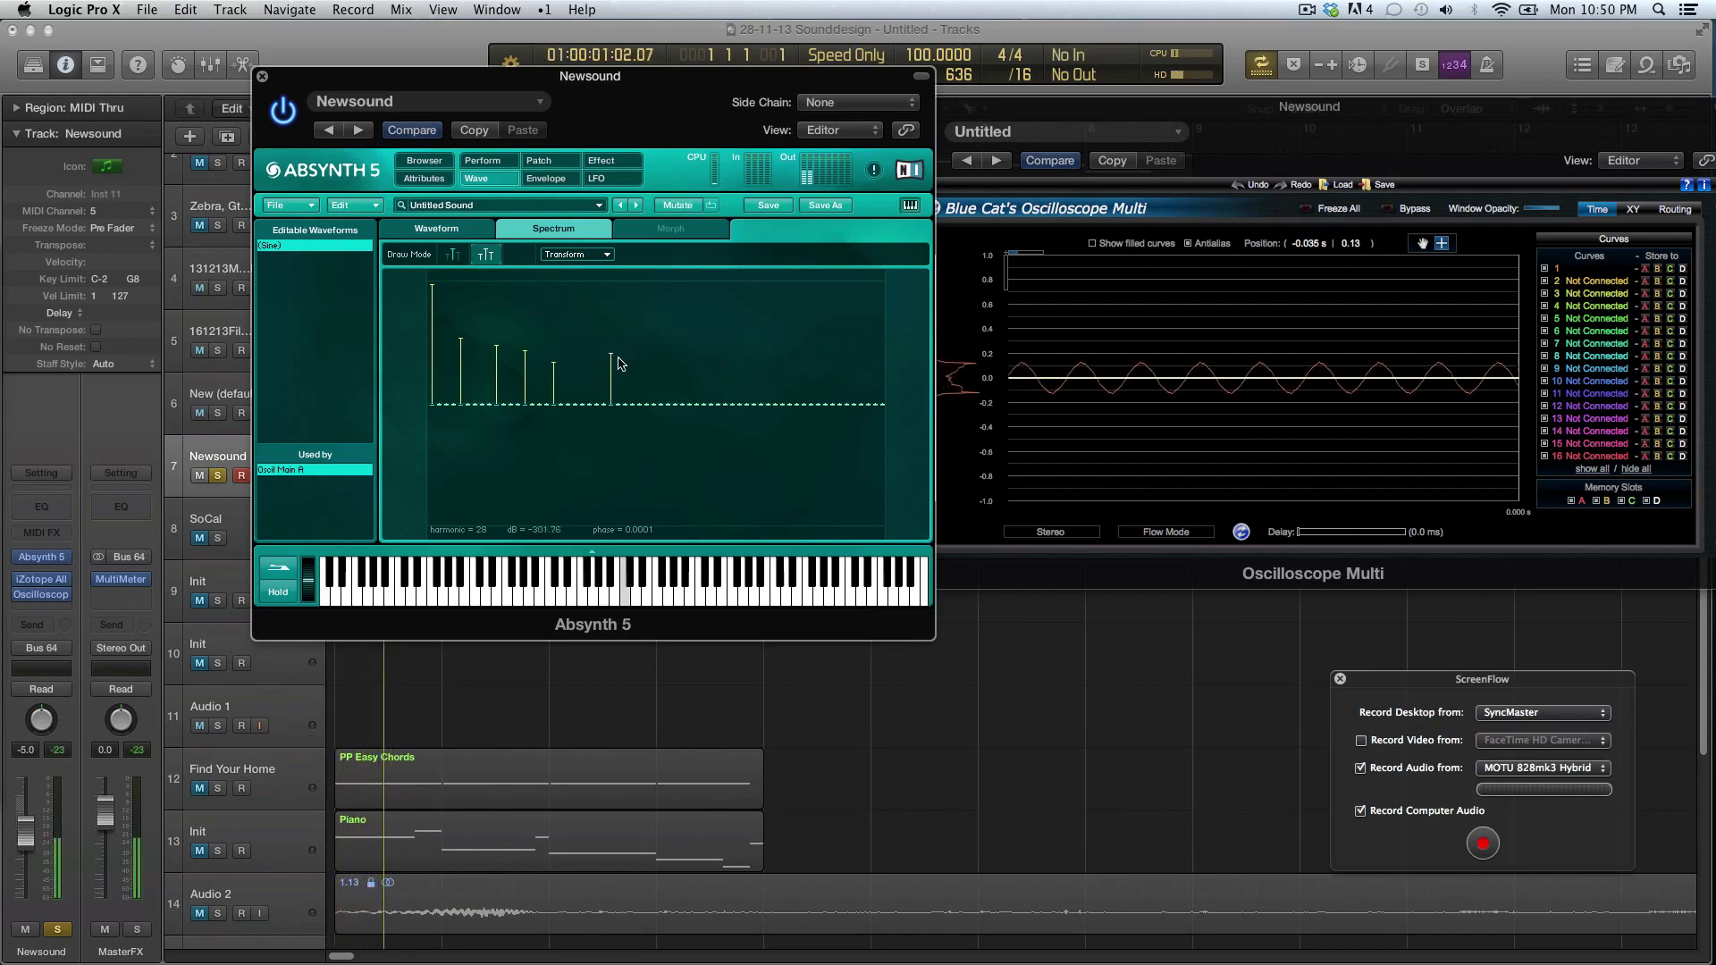
{"action": "left_click", "coordinate": [588, 366]}
{"action": "left_click", "coordinate": [614, 391]}
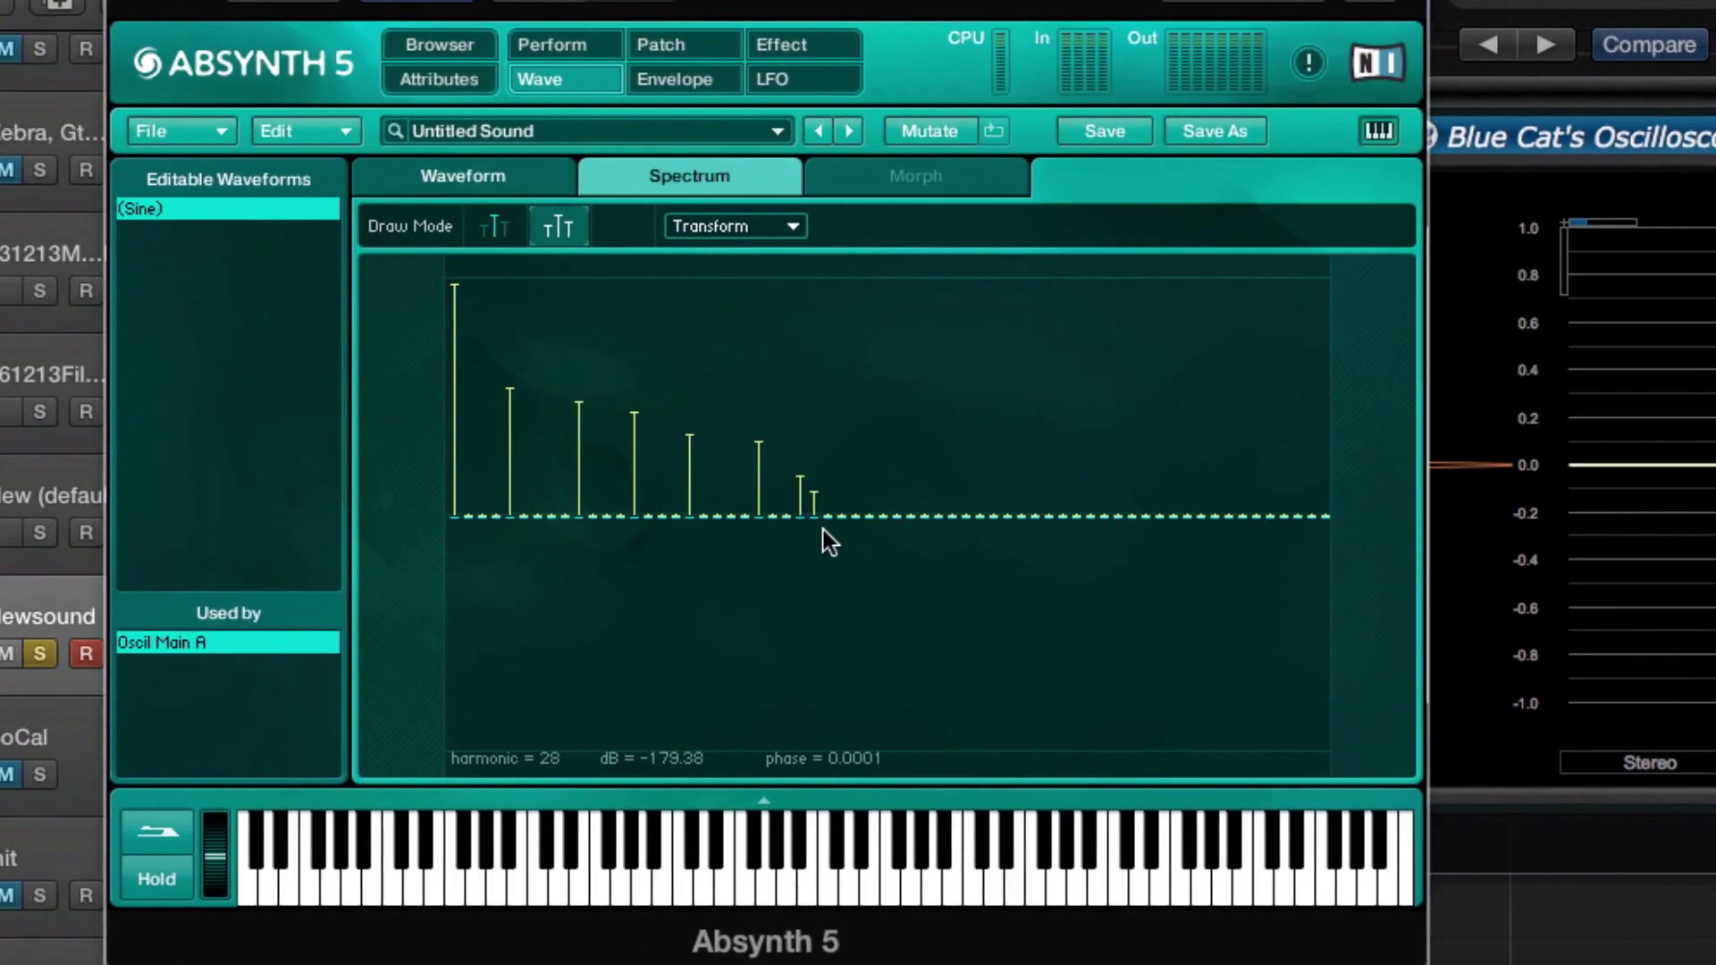
{"action": "left_click_drag", "start_coordinate": [812, 494], "coordinate": [827, 518]}
{"action": "left_click", "coordinate": [497, 420]}
{"action": "left_click", "coordinate": [483, 426]}
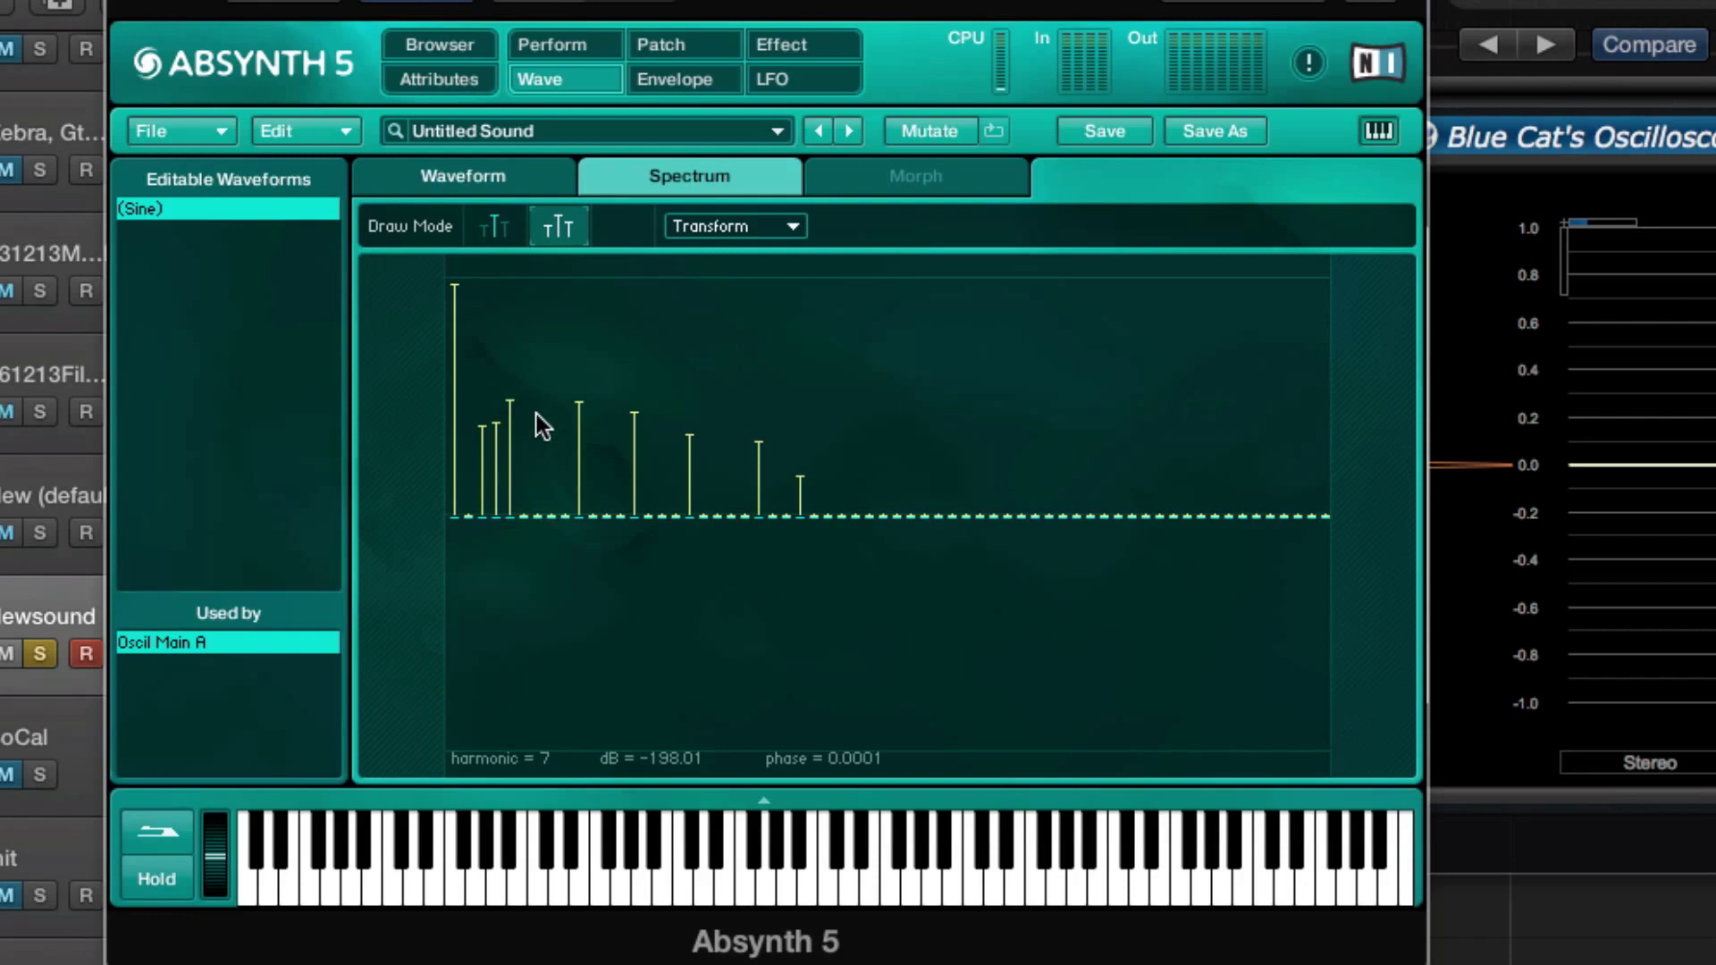
{"action": "left_click_drag", "start_coordinate": [544, 357], "coordinate": [550, 297]}
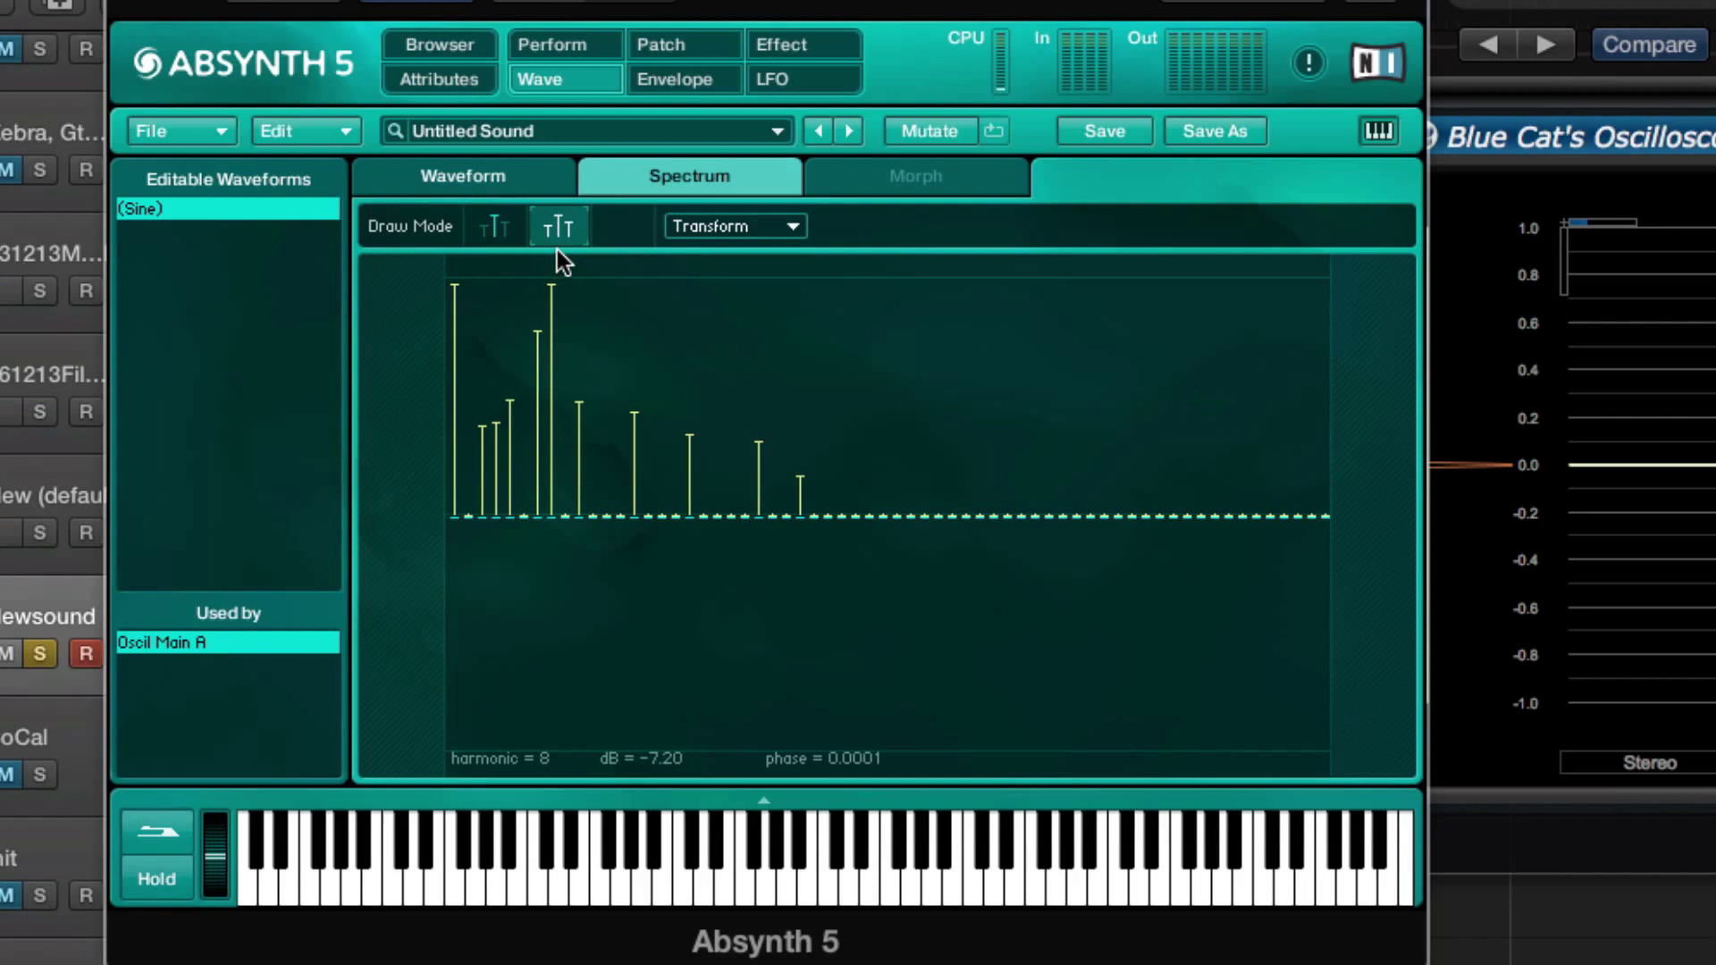
{"action": "mouse_move", "coordinate": [559, 429]}
{"action": "left_mouse_down"}
{"action": "mouse_move", "coordinate": [555, 491]}
{"action": "mouse_move", "coordinate": [526, 500]}
{"action": "left_mouse_up"}
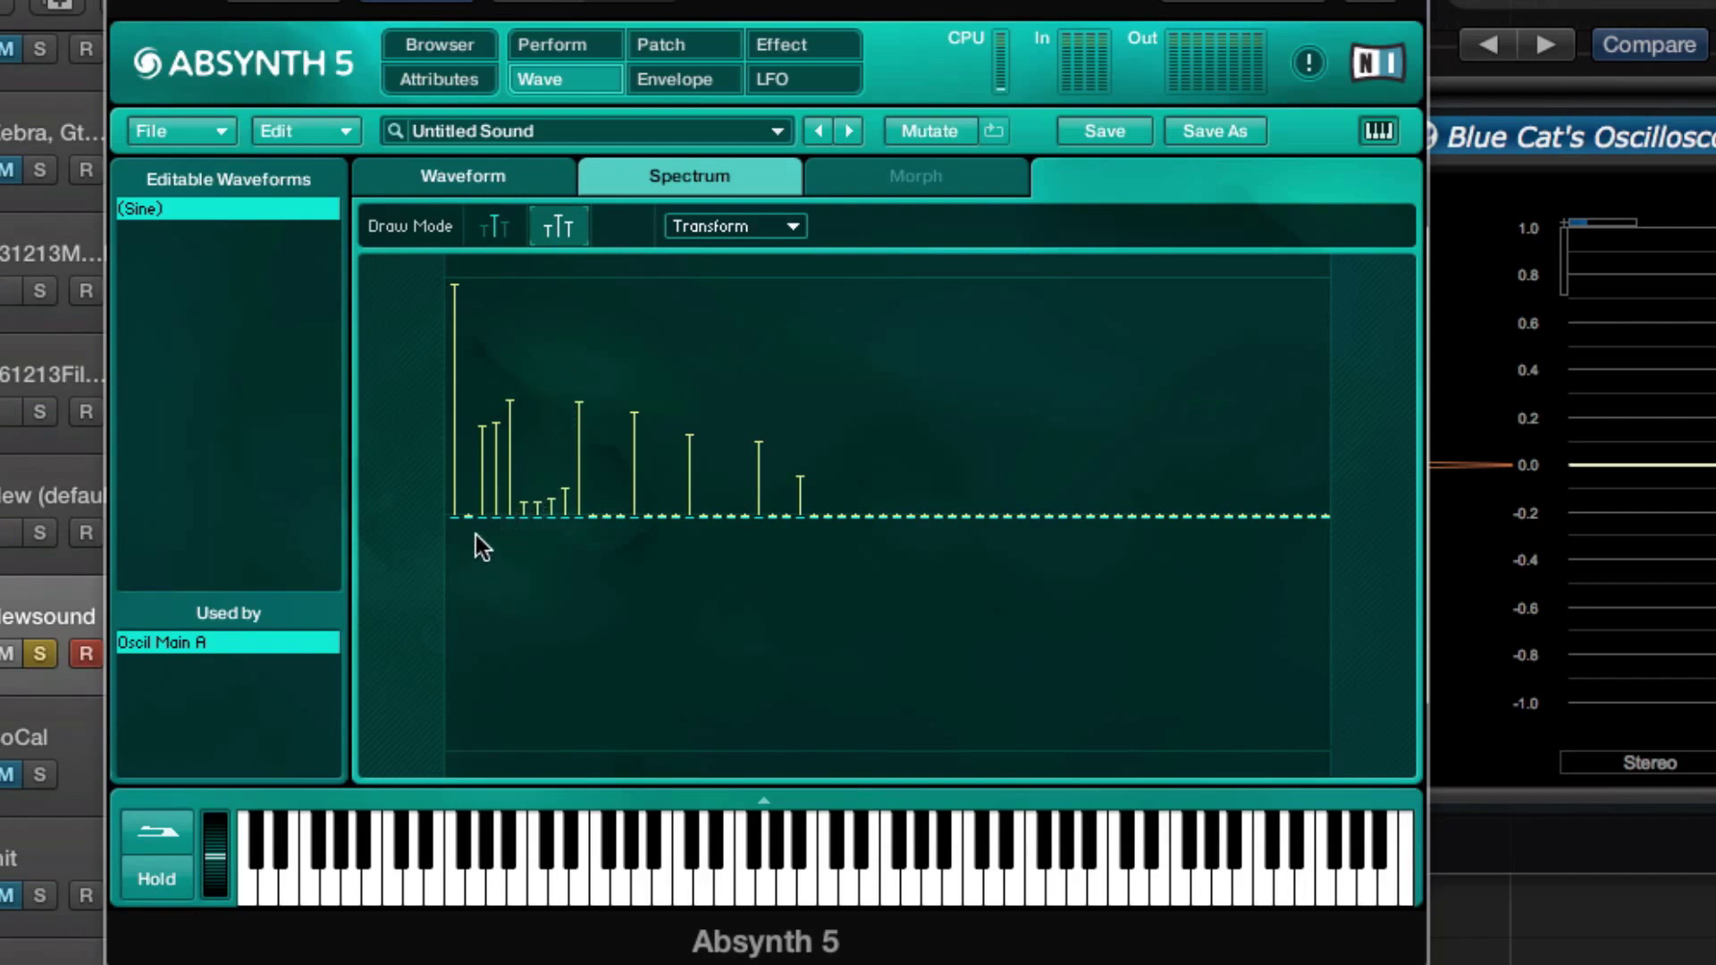
{"action": "left_click_drag", "start_coordinate": [454, 543], "coordinate": [457, 645]}
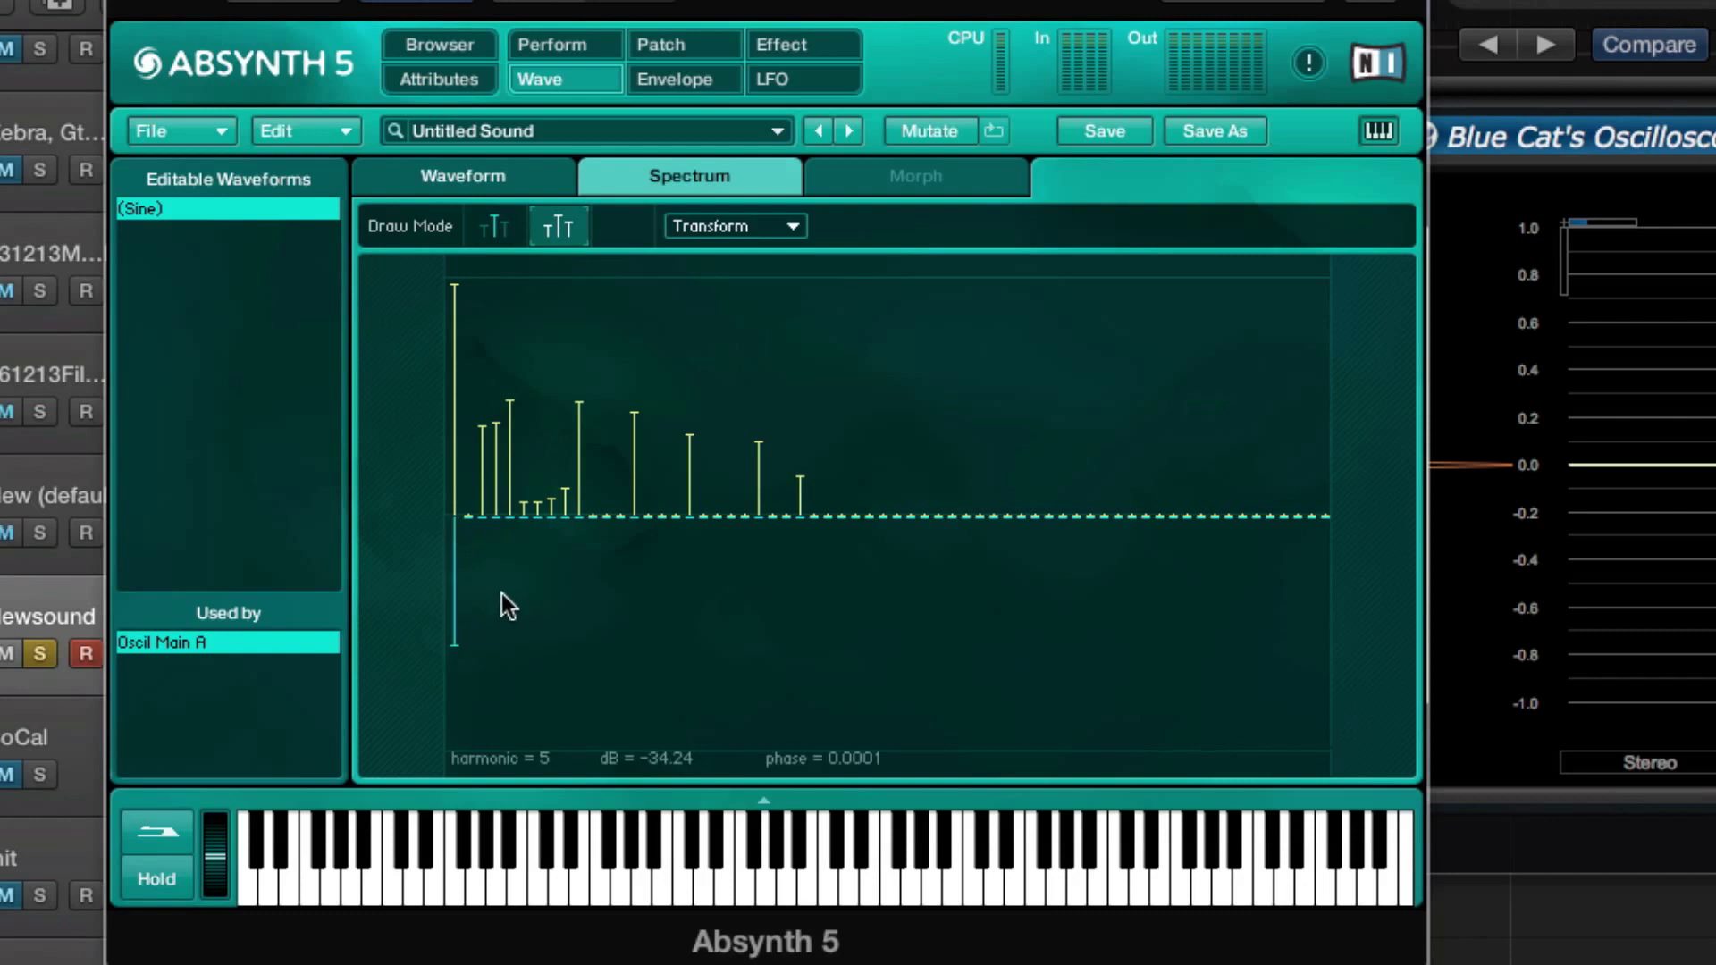
{"action": "mouse_move", "coordinate": [774, 470]}
{"action": "left_mouse_down"}
{"action": "mouse_move", "coordinate": [796, 506]}
{"action": "mouse_move", "coordinate": [725, 567]}
{"action": "mouse_move", "coordinate": [572, 558]}
{"action": "left_mouse_up"}
{"action": "mouse_move", "coordinate": [502, 509]}
{"action": "left_mouse_down"}
{"action": "mouse_move", "coordinate": [479, 527]}
{"action": "mouse_move", "coordinate": [570, 527]}
{"action": "left_mouse_up"}
{"action": "left_click_drag", "start_coordinate": [458, 595], "coordinate": [457, 499]}
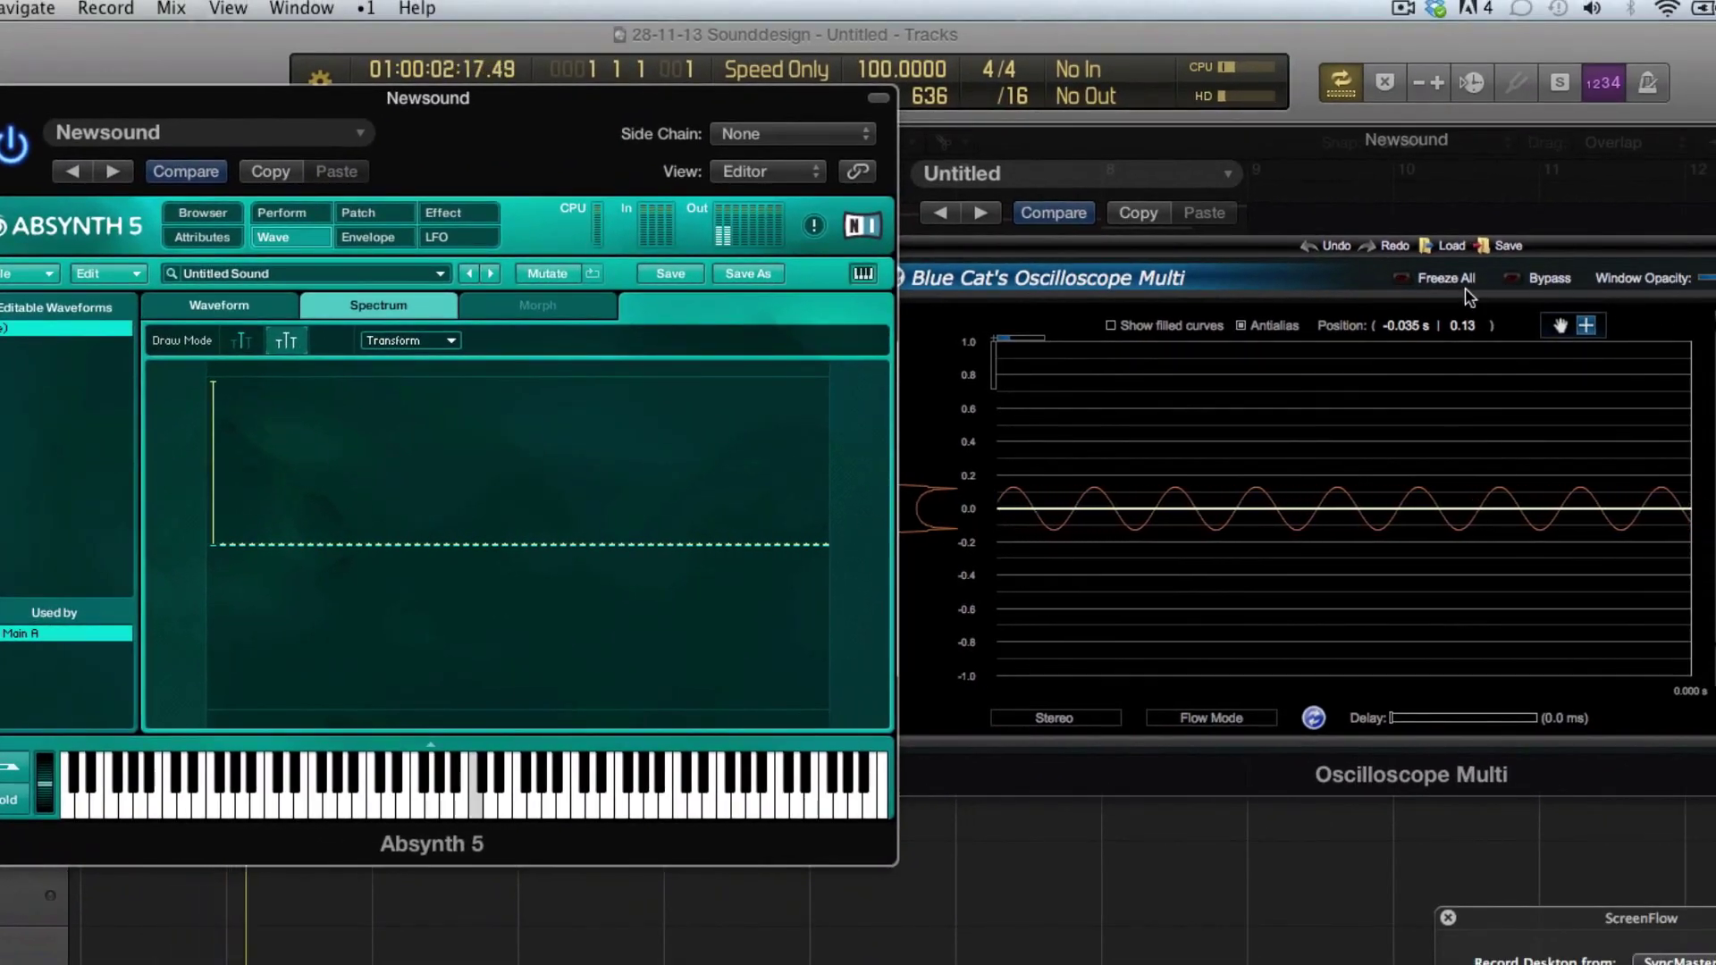
- Drag the fundamental harmonic below its baseline to offset its phase, checking the zoomed oscilloscope
{"action": "left_click", "coordinate": [1430, 277]}
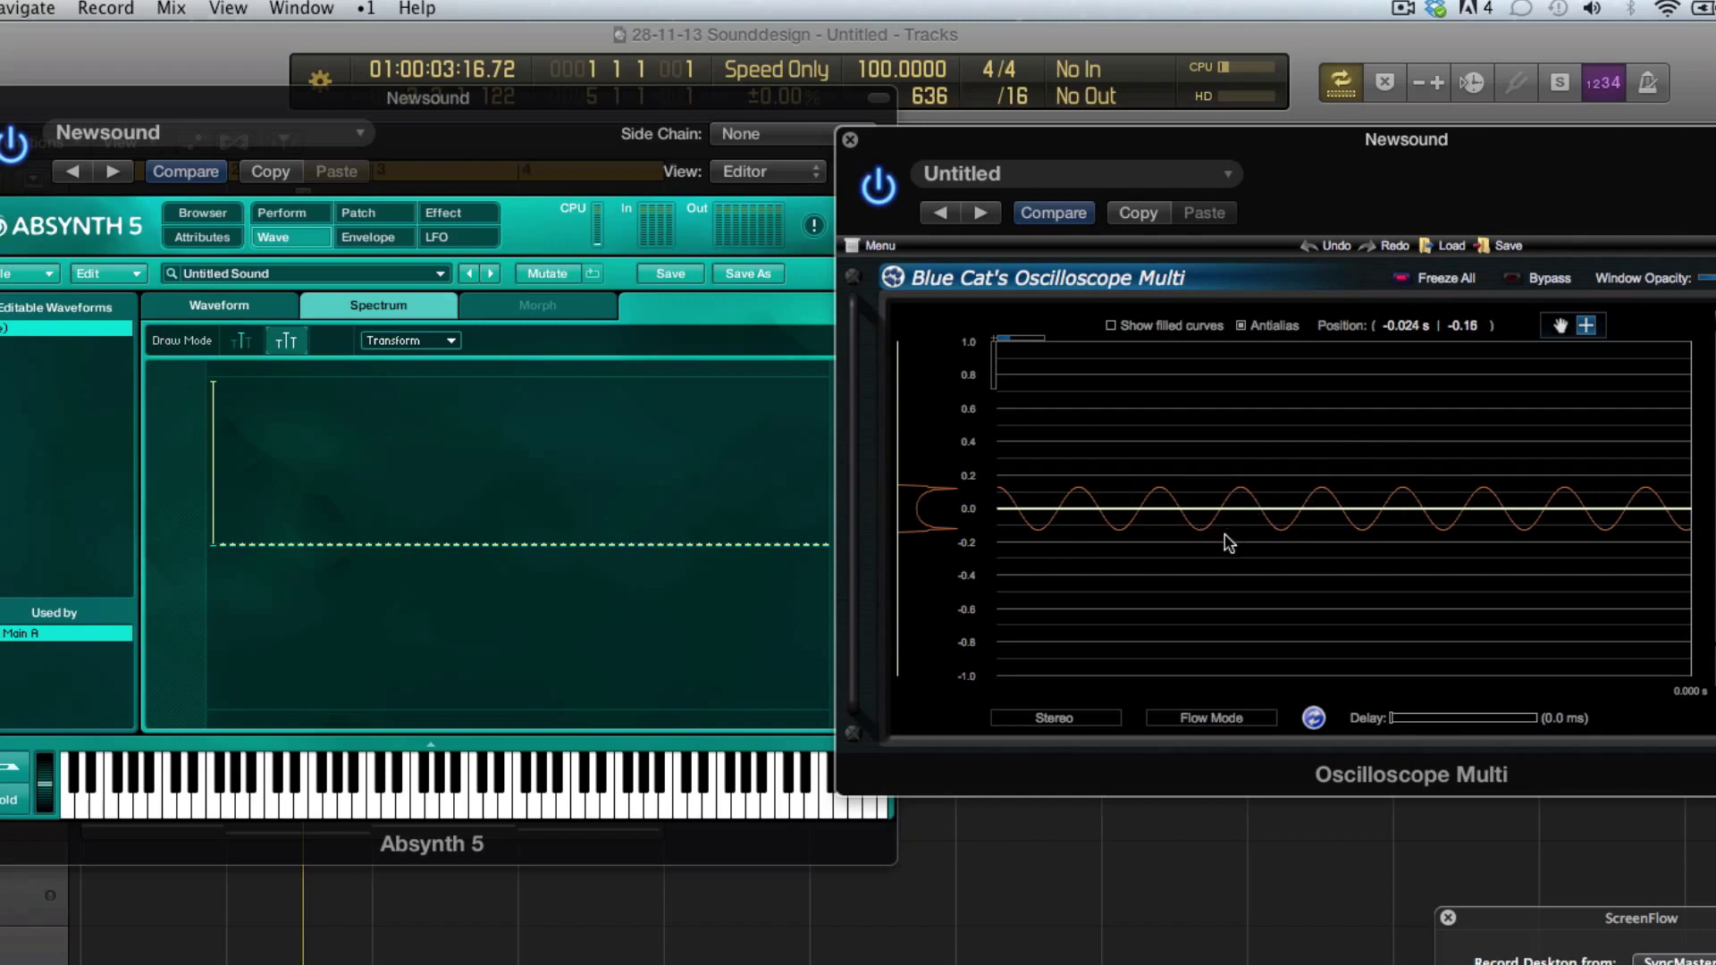
{"action": "scroll", "coordinate": [1162, 494], "scroll_direction": "up", "scroll_amount": 3}
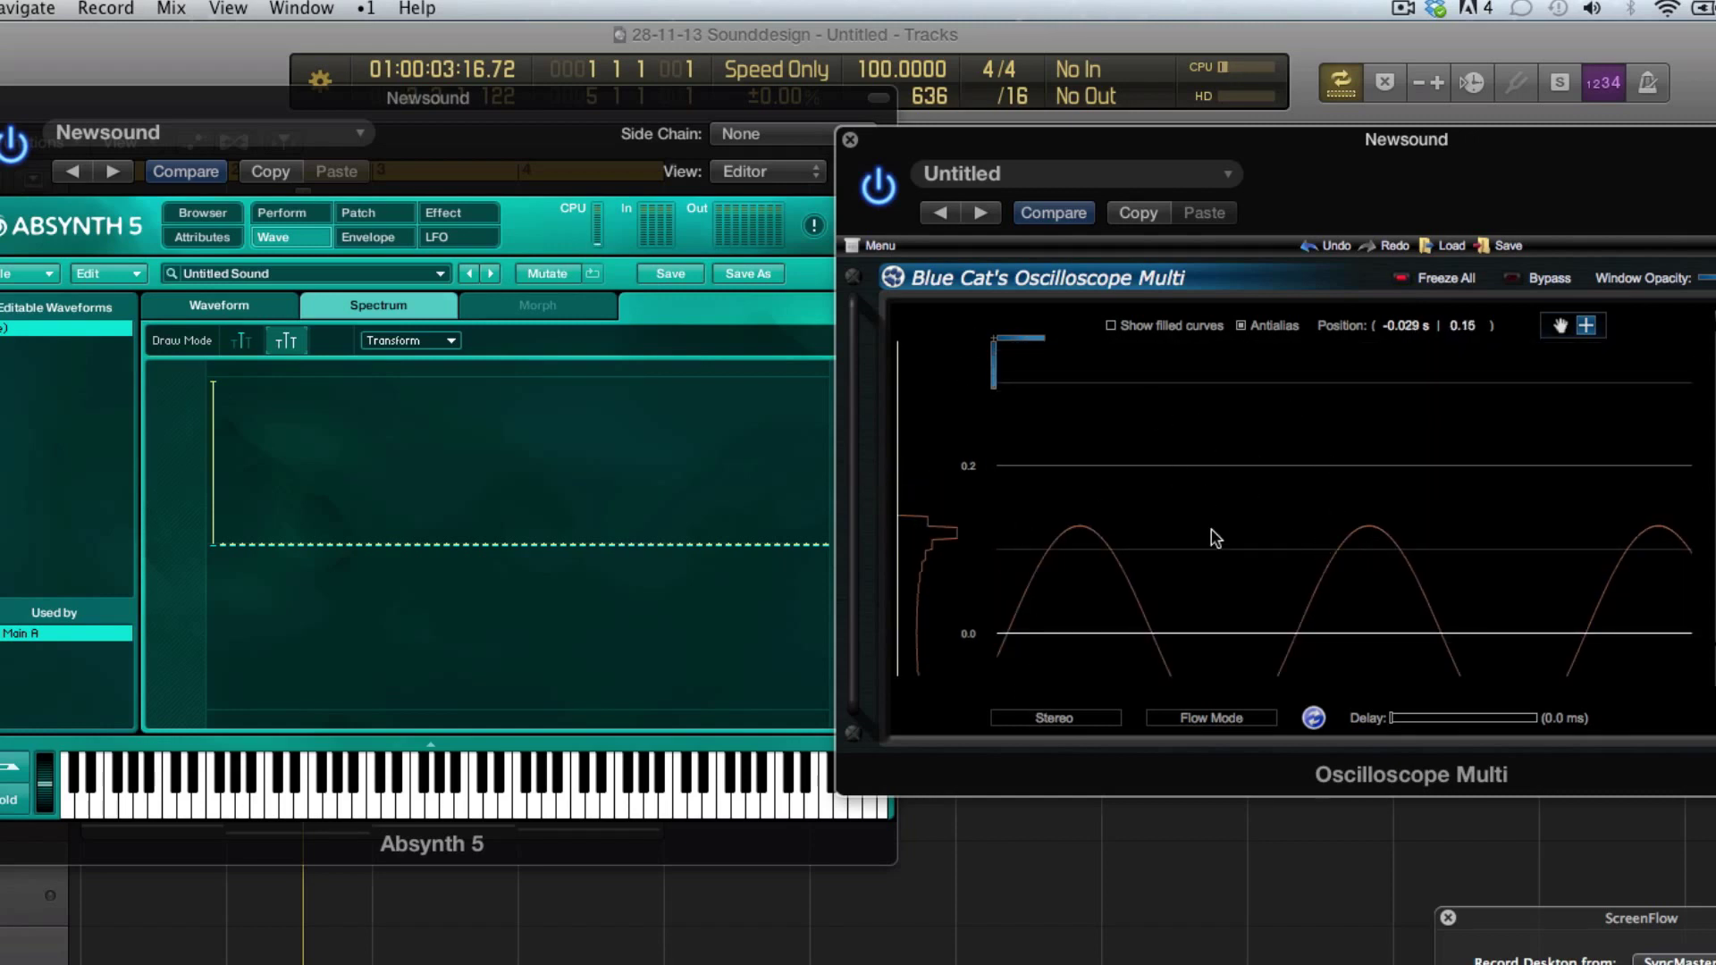
{"action": "left_click", "coordinate": [216, 576]}
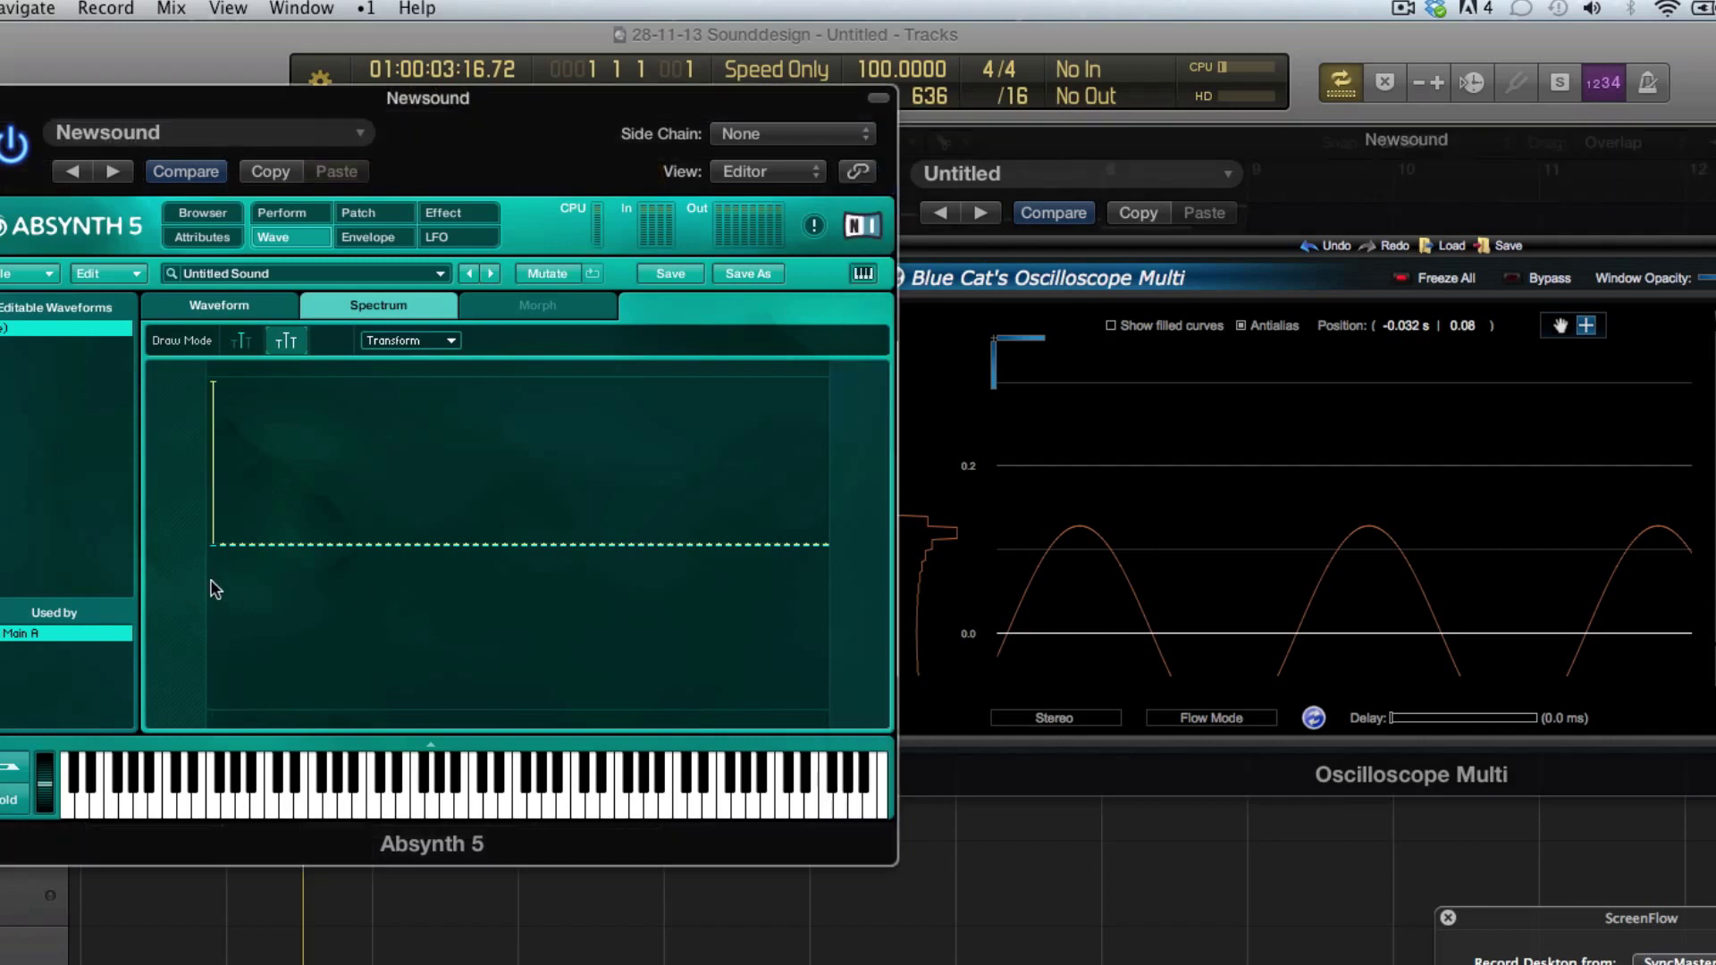
{"action": "left_click_drag", "start_coordinate": [211, 604], "coordinate": [215, 617]}
{"action": "left_click", "coordinate": [1400, 283]}
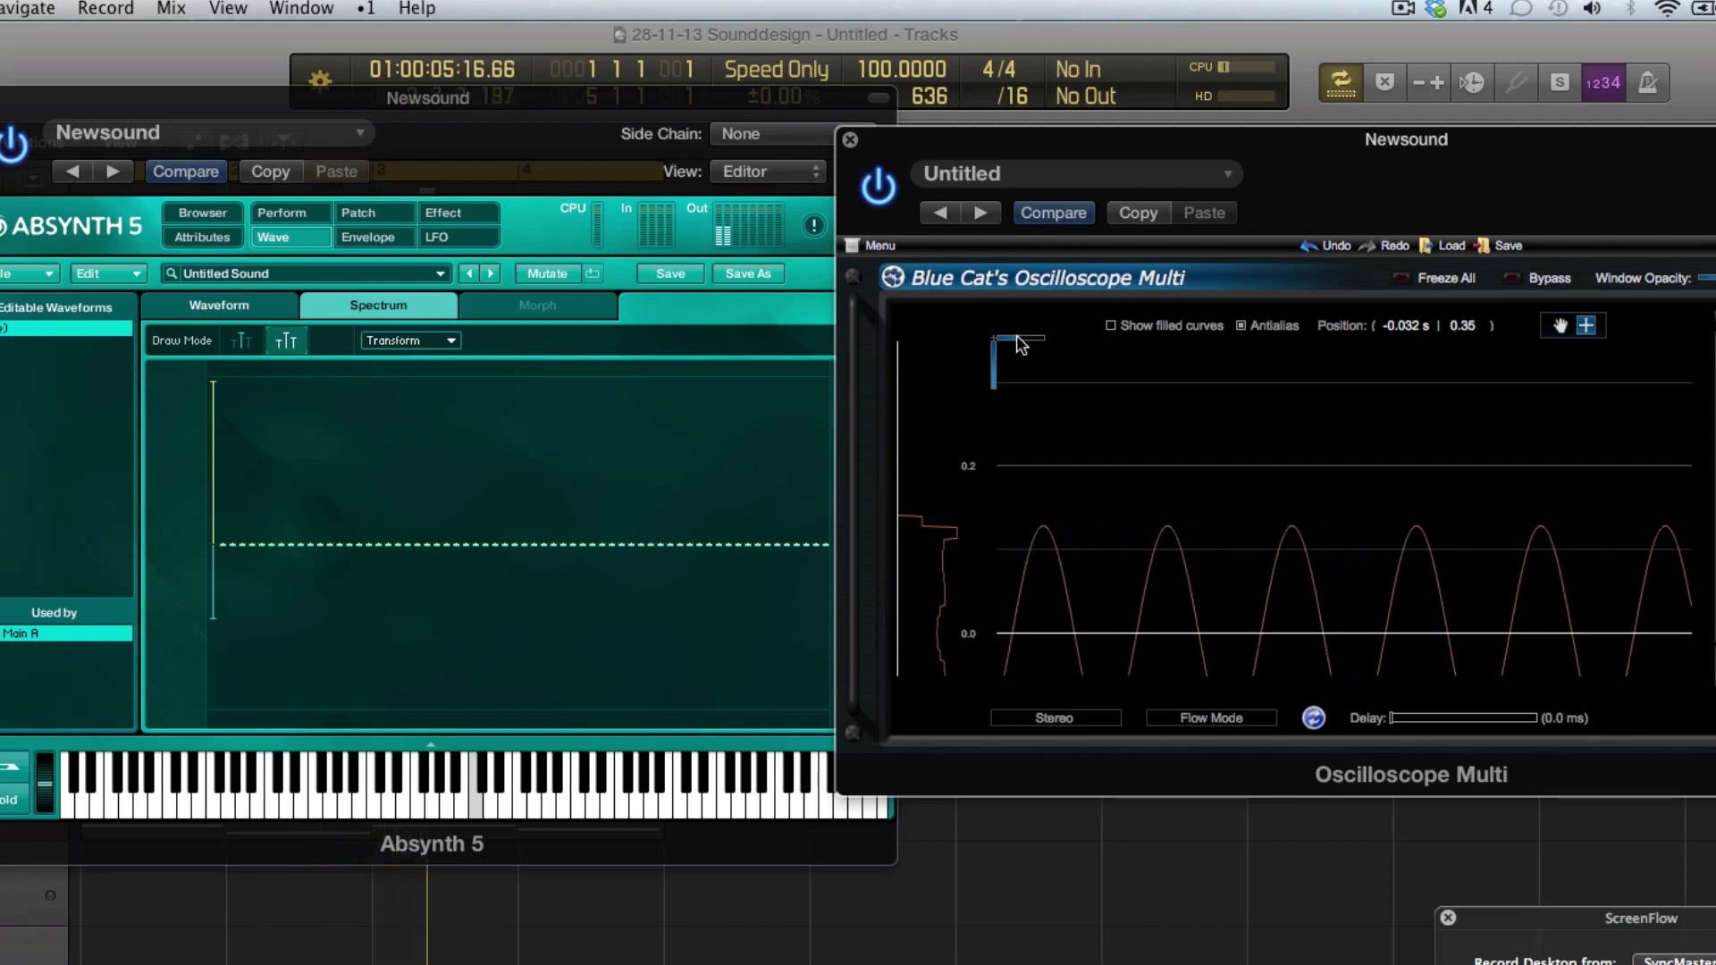
{"action": "scroll", "coordinate": [1016, 364], "scroll_direction": "down", "scroll_amount": 3}
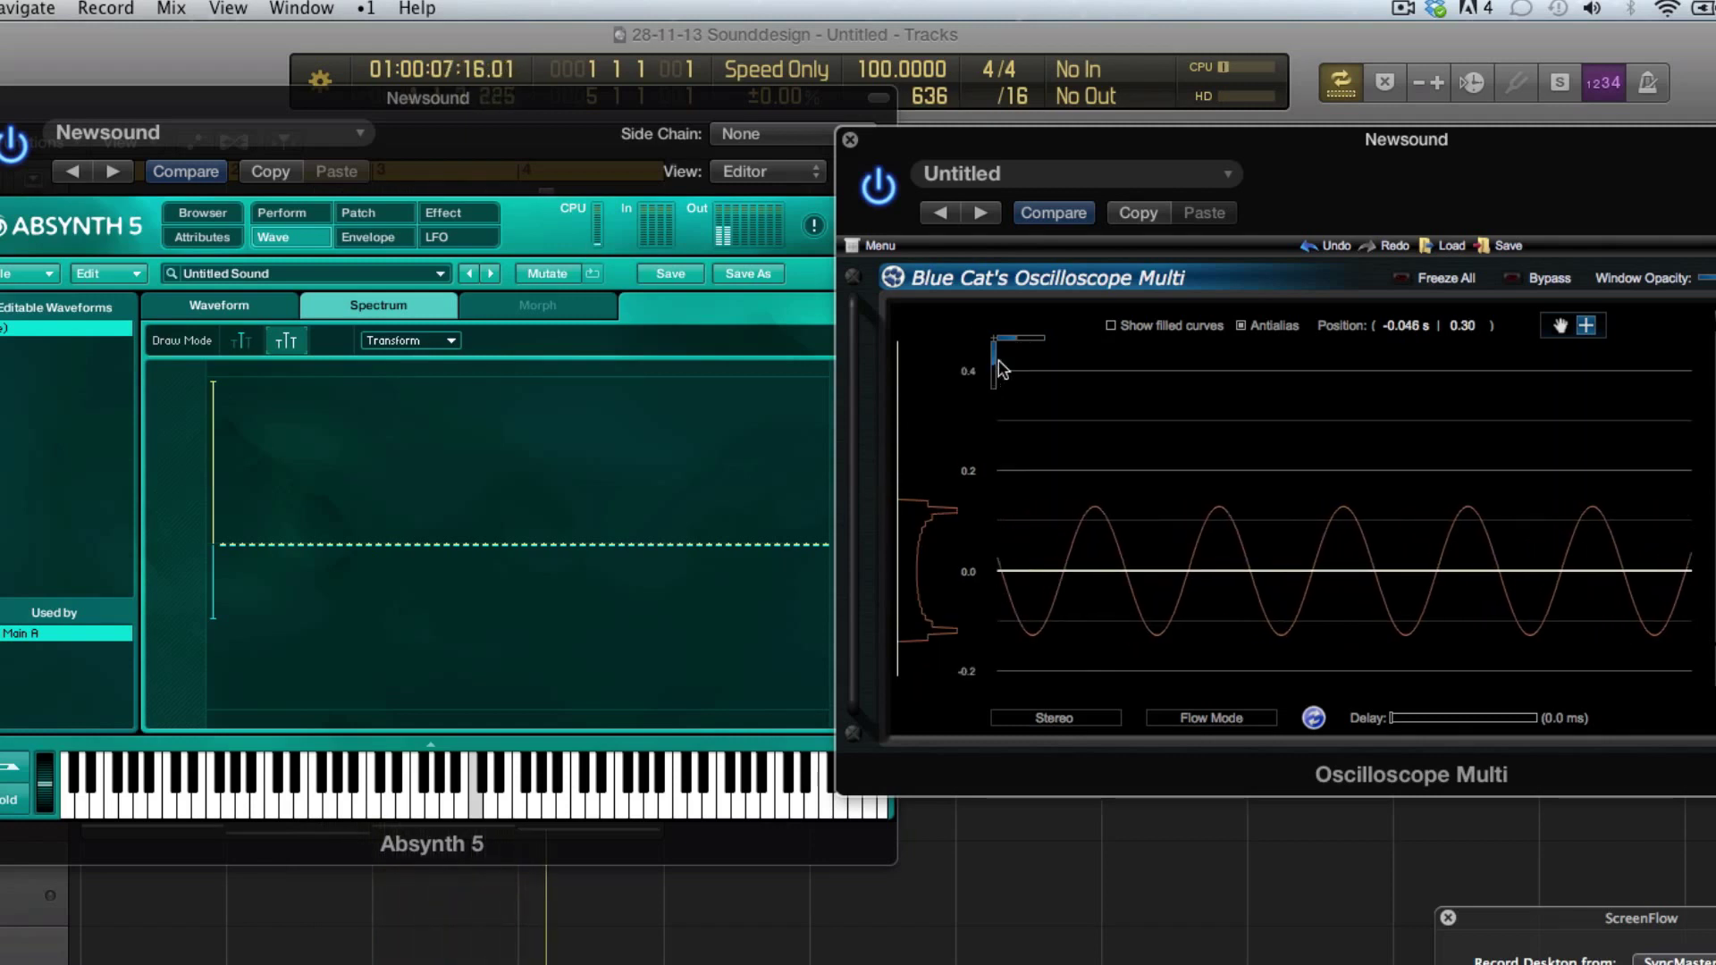
{"action": "left_click", "coordinate": [395, 339]}
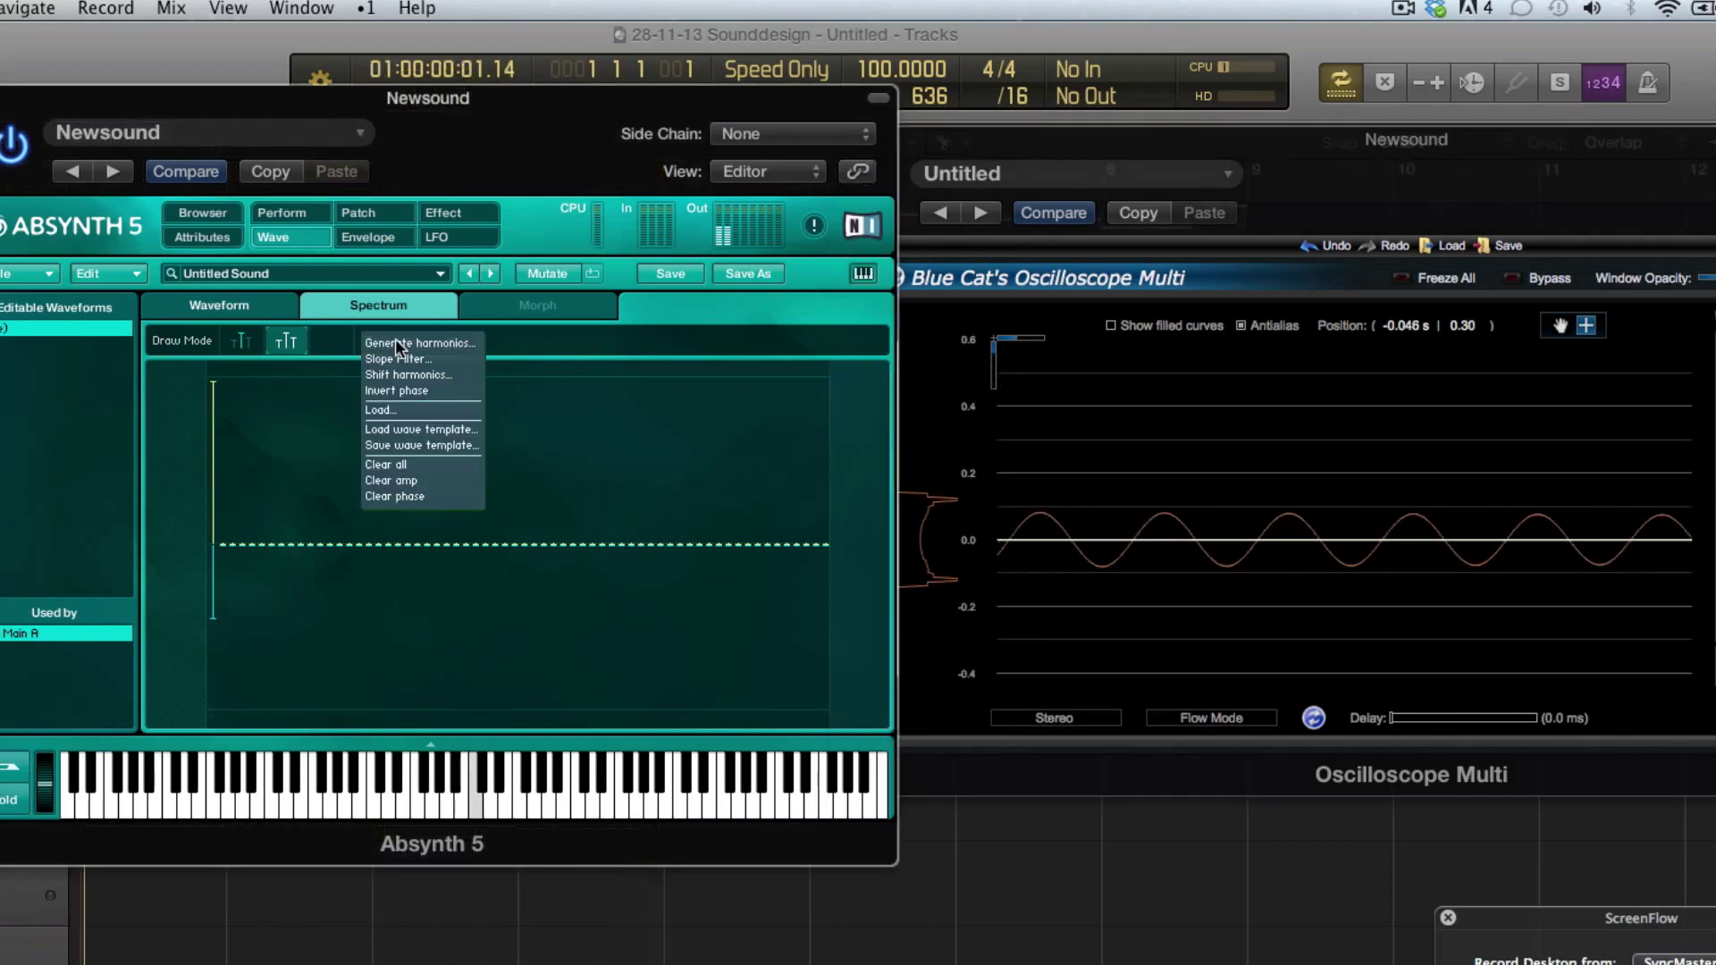
{"action": "left_click", "coordinate": [459, 389]}
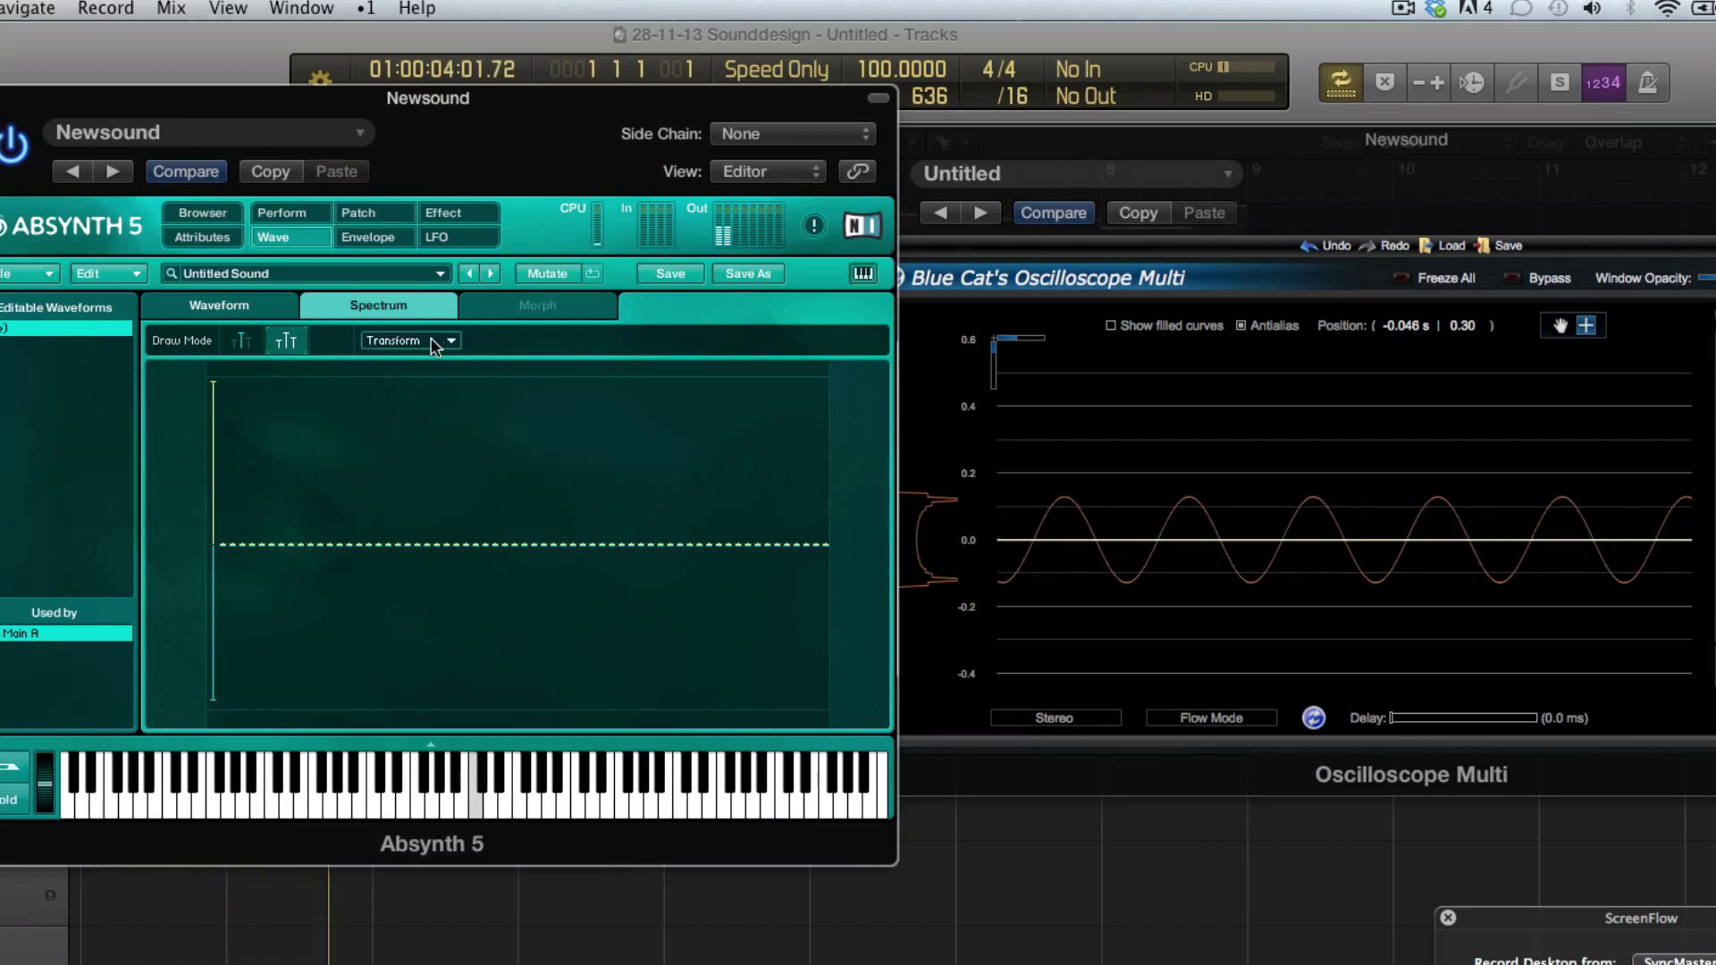
{"action": "left_click", "coordinate": [435, 340]}
{"action": "left_click", "coordinate": [440, 390]}
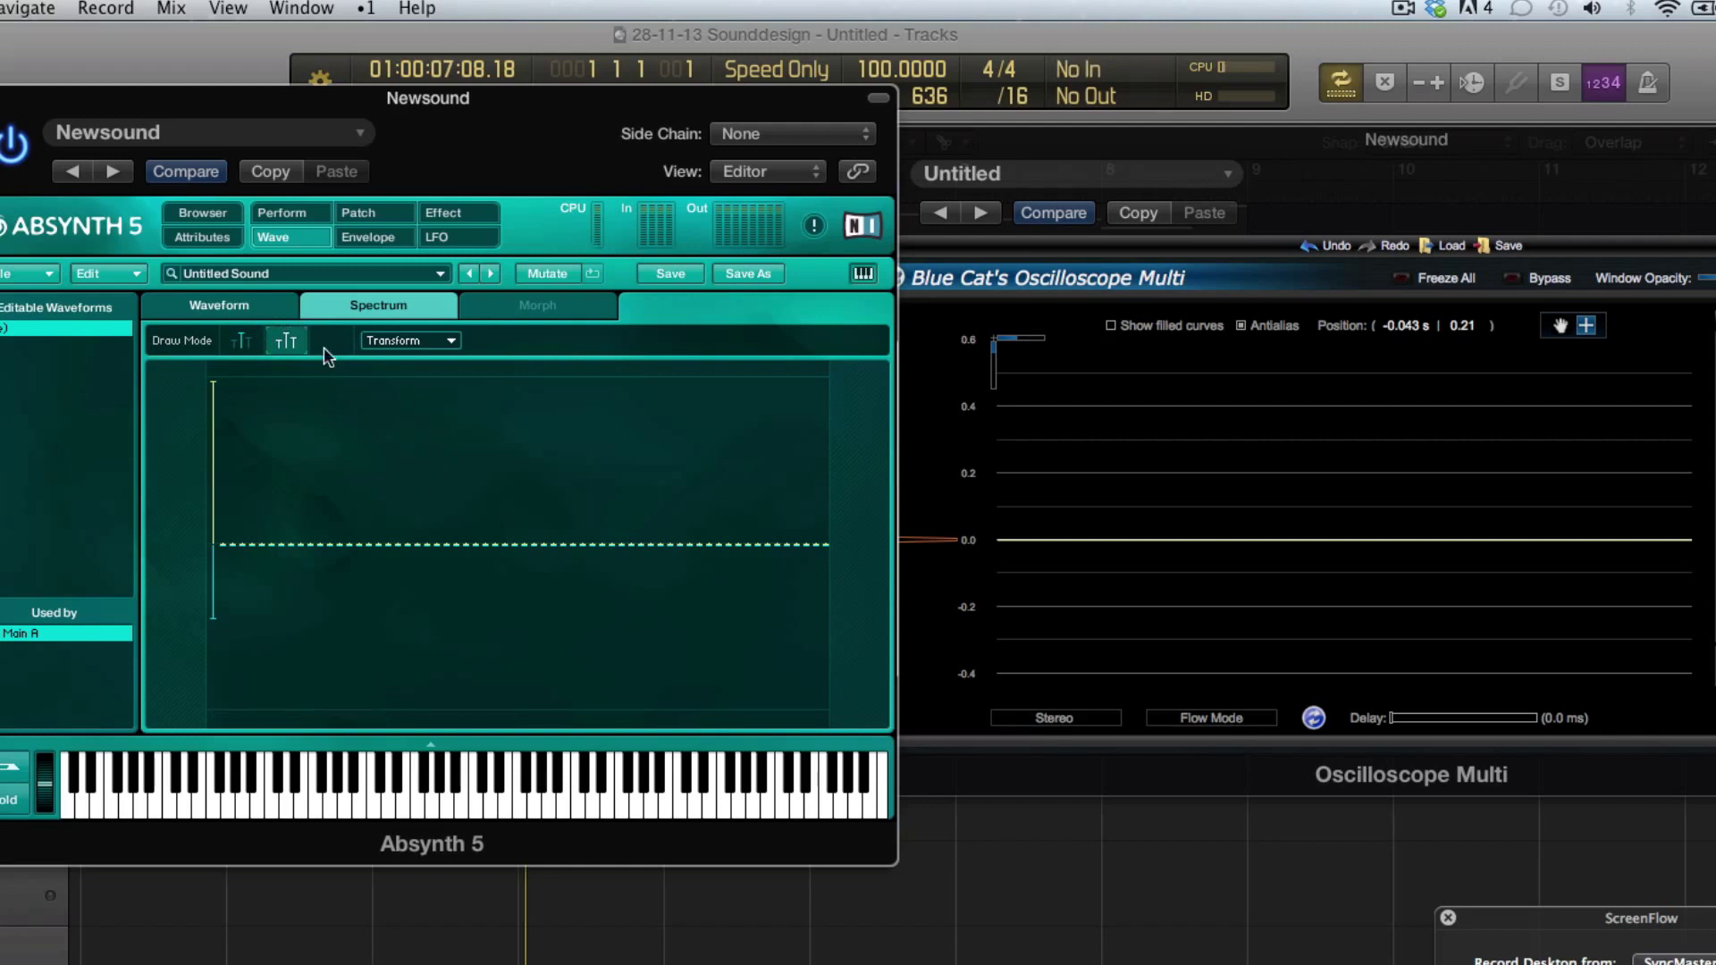
- Add three harmonics to the Spectrum and view the resulting waveform
{"action": "left_click", "coordinate": [270, 305]}
{"action": "left_click", "coordinate": [405, 309]}
{"action": "left_click", "coordinate": [281, 447]}
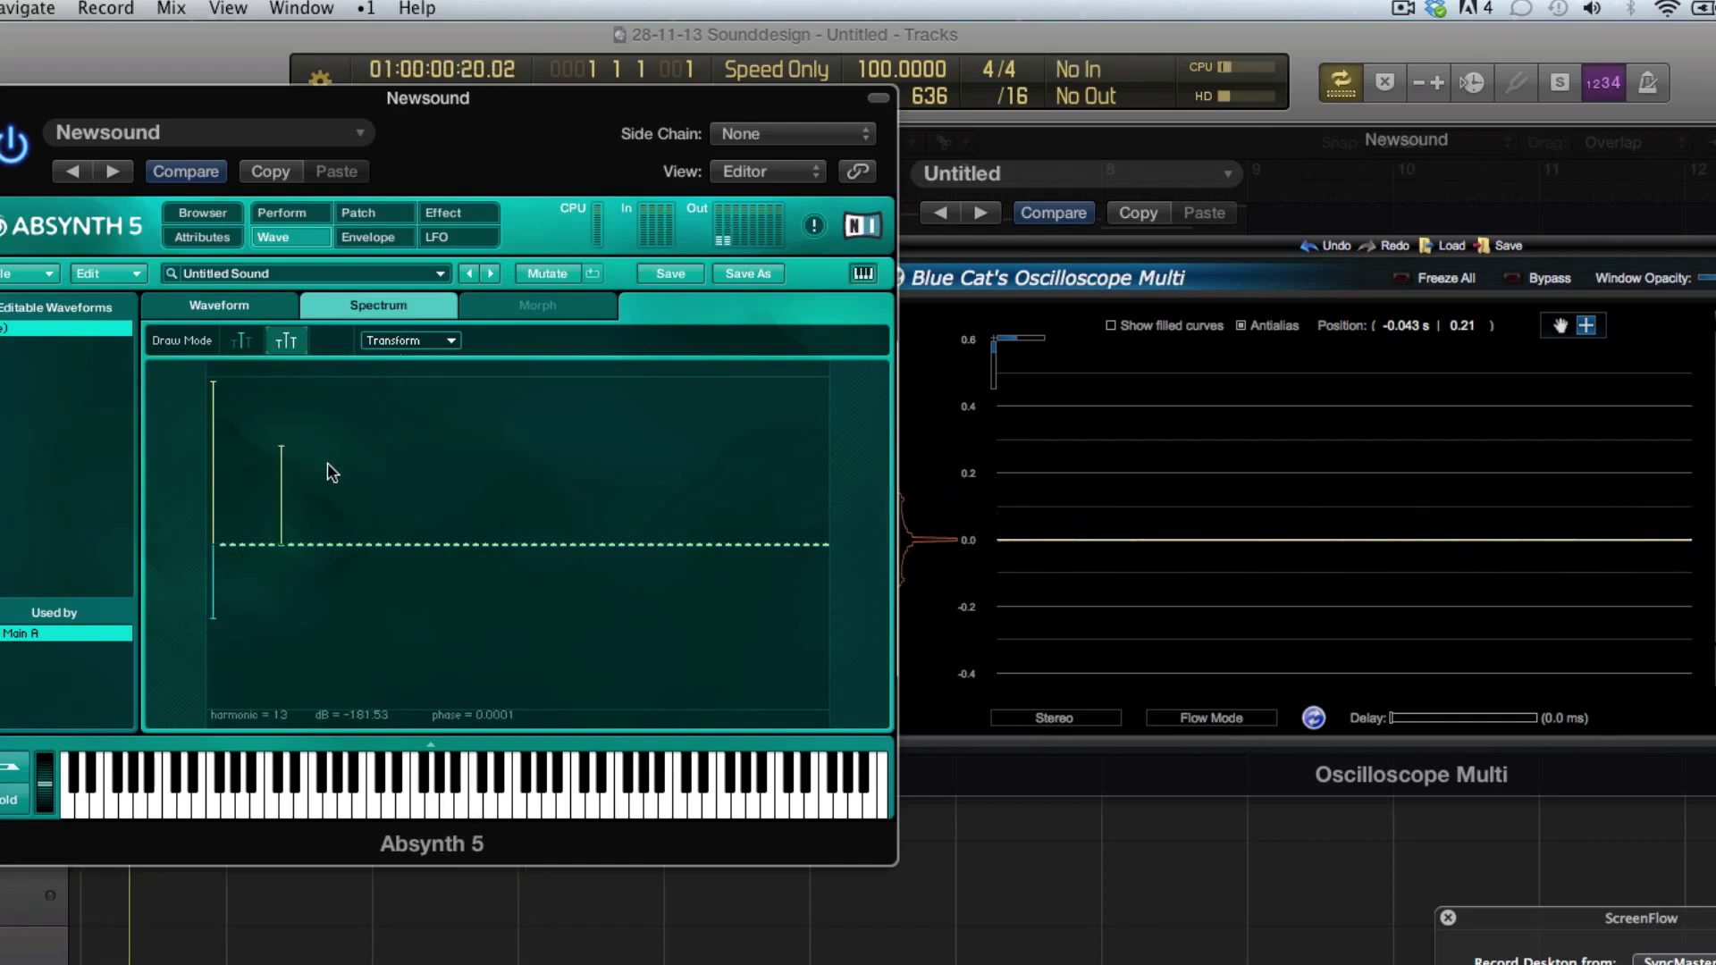
{"action": "left_click", "coordinate": [330, 474]}
{"action": "left_click", "coordinate": [252, 492]}
{"action": "left_click", "coordinate": [266, 303]}
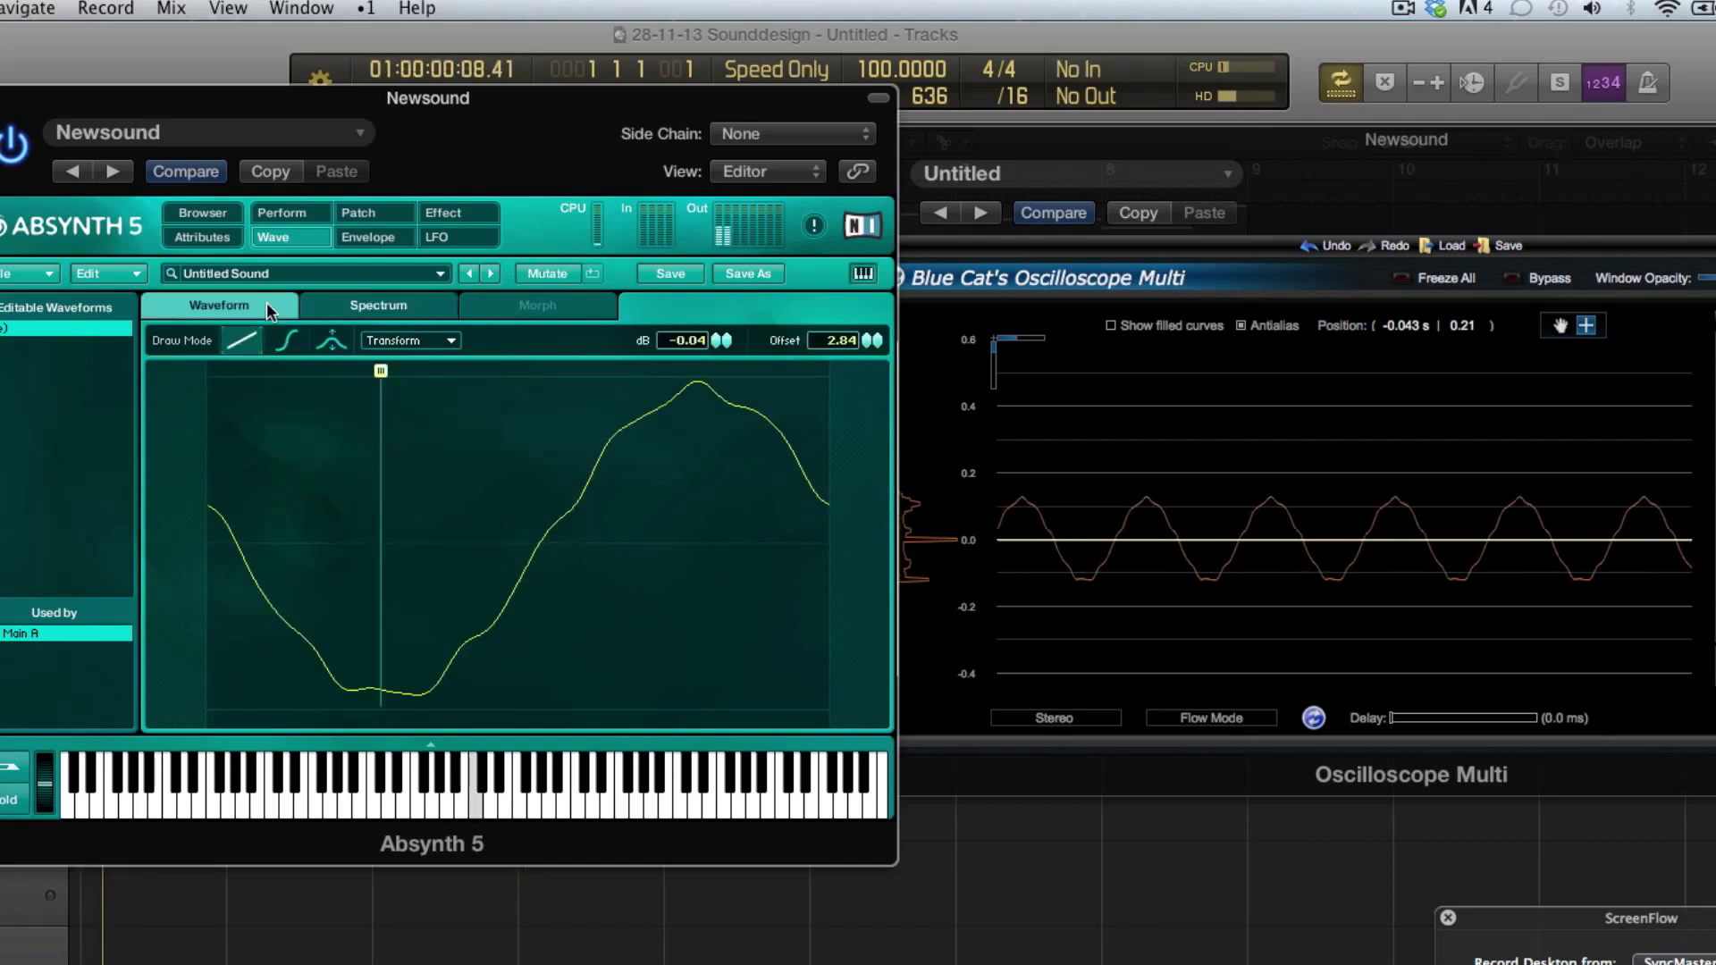
- Readjust several harmonic levels, removing the tallest added harmonic, and compare the waveform
{"action": "left_click", "coordinate": [366, 309]}
{"action": "left_click_drag", "start_coordinate": [264, 409], "coordinate": [252, 408]}
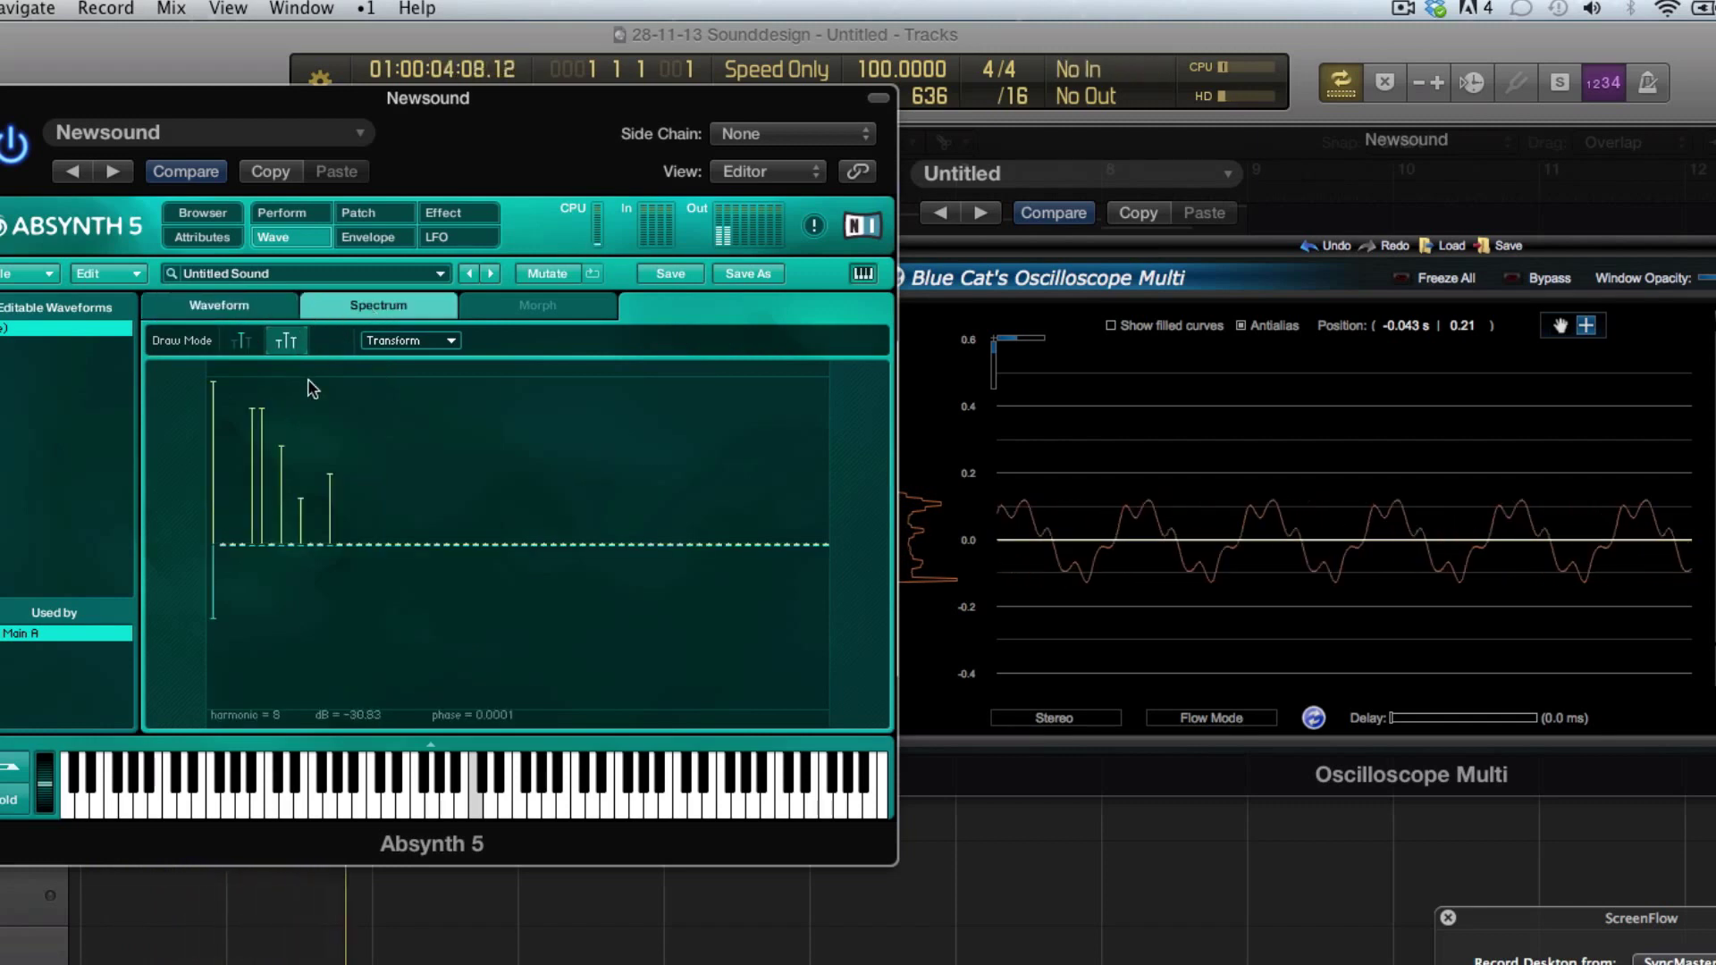
{"action": "left_click", "coordinate": [329, 414]}
{"action": "left_click", "coordinate": [310, 463]}
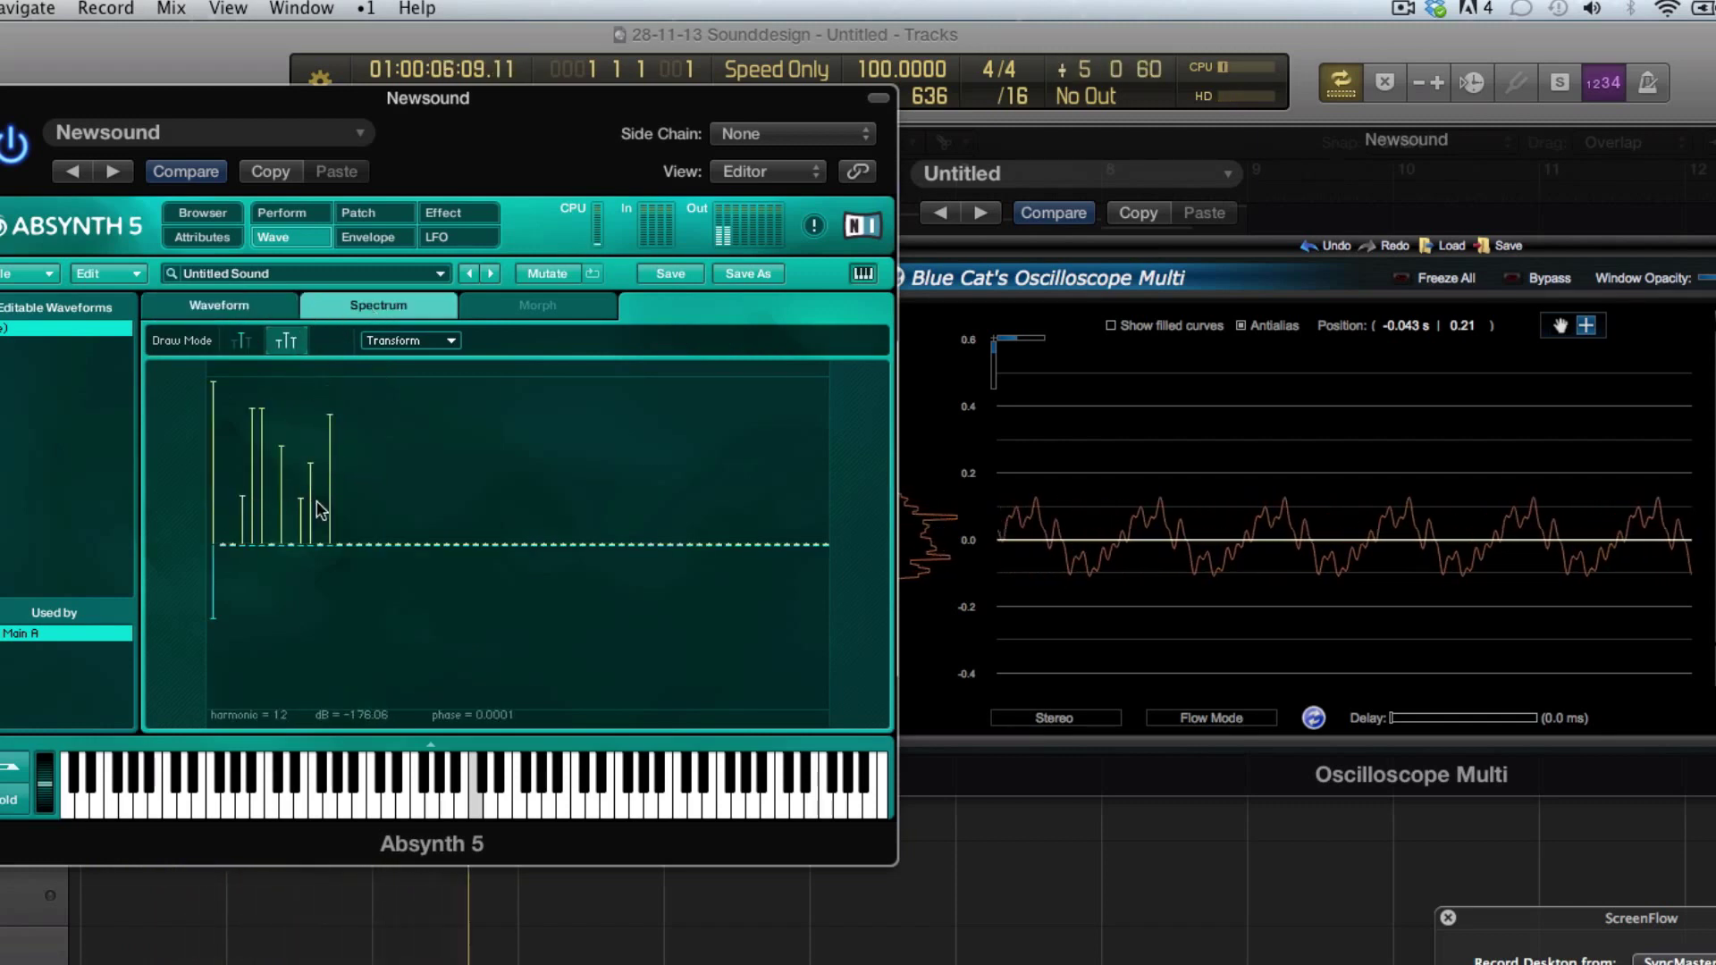
{"action": "left_click", "coordinate": [330, 536]}
{"action": "left_click", "coordinate": [265, 305]}
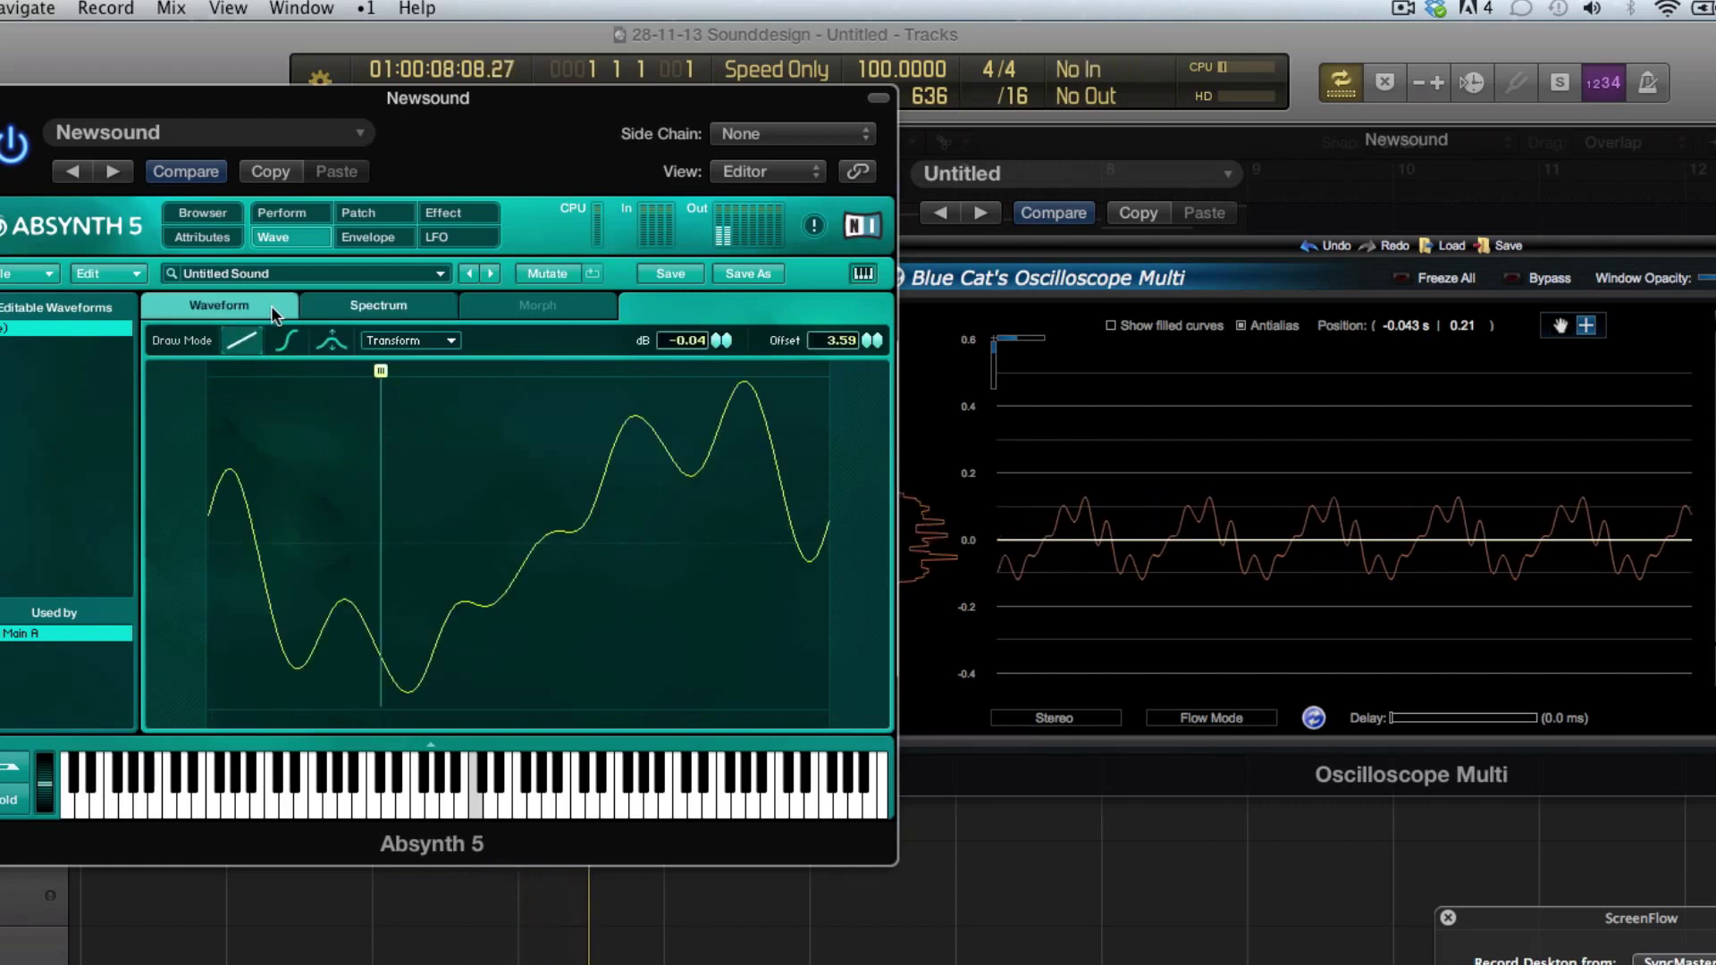
{"action": "left_click", "coordinate": [376, 305]}
{"action": "left_click", "coordinate": [243, 312]}
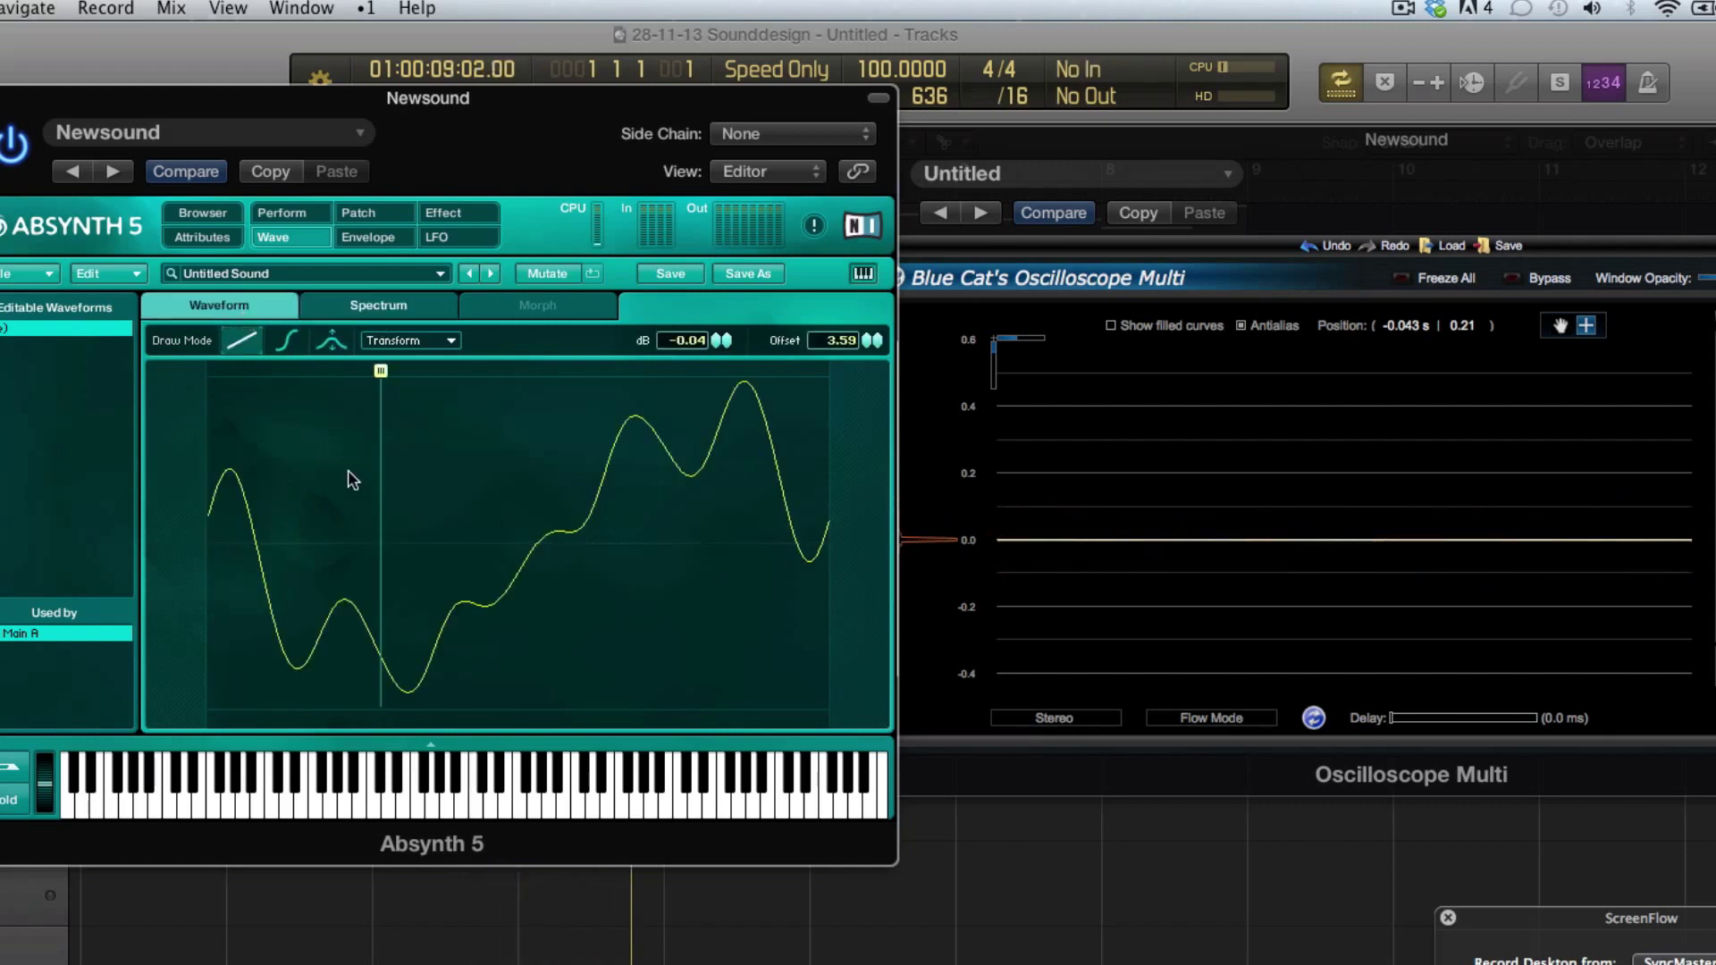
- Draw the wave as one smooth descending curve in curve Draw Mode and play it
{"action": "left_click", "coordinate": [275, 344]}
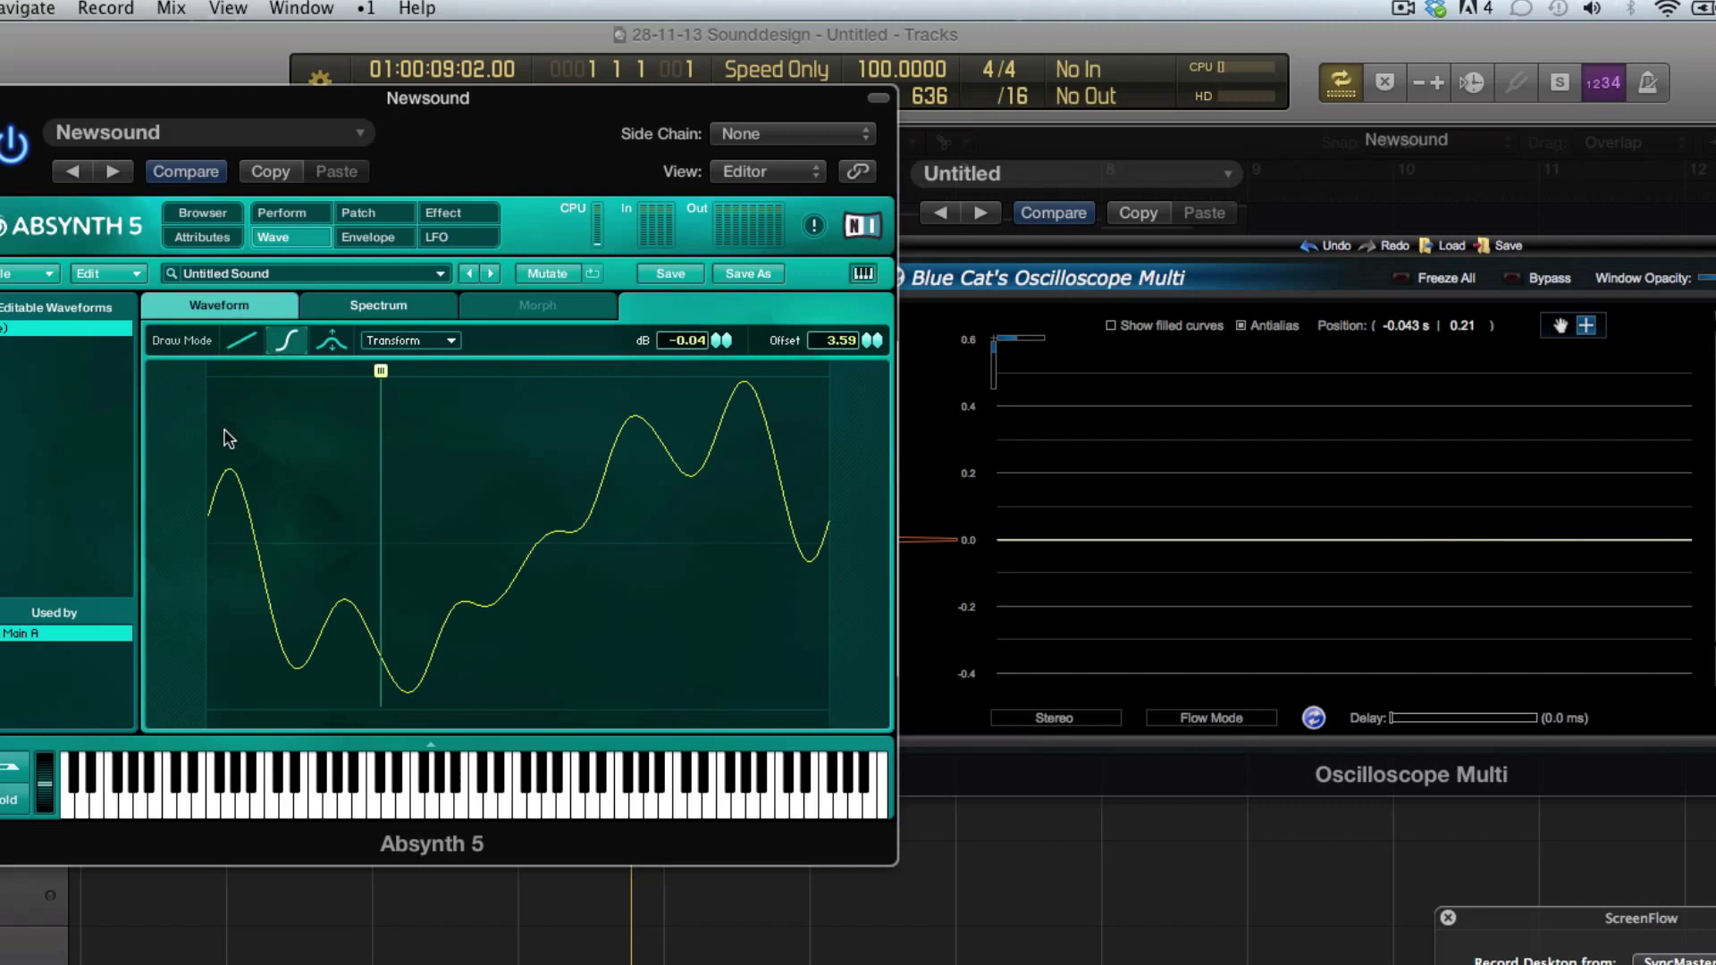
{"action": "left_click", "coordinate": [208, 381]}
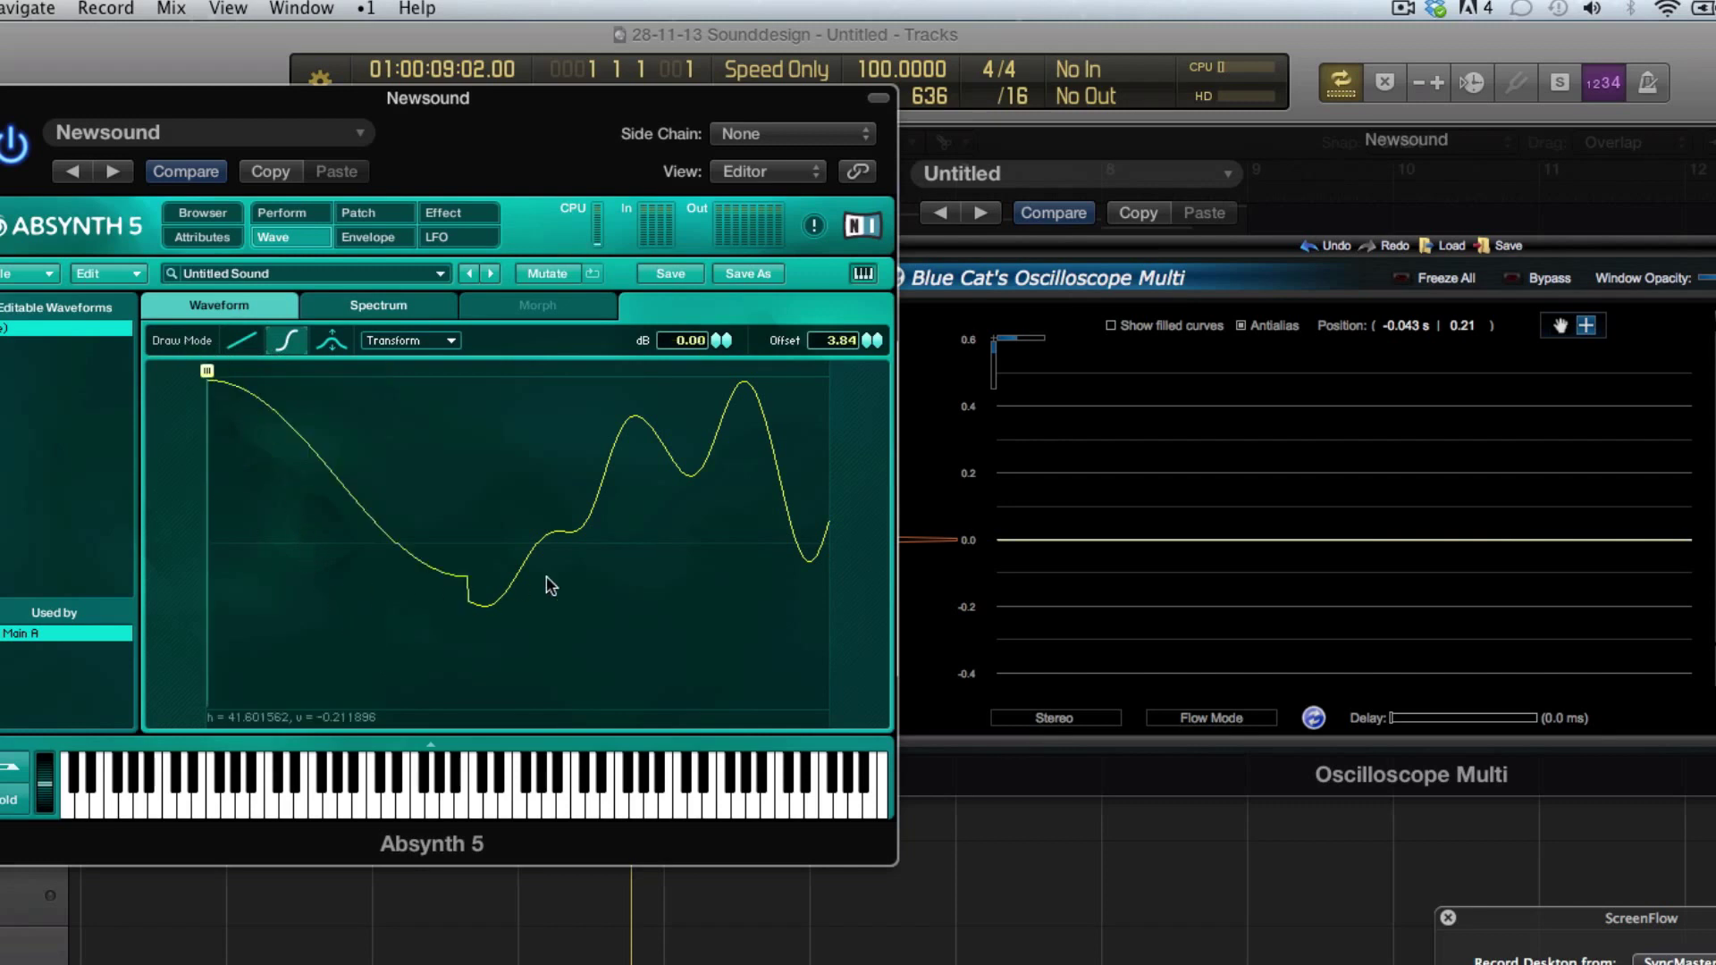
{"action": "left_click", "coordinate": [827, 704]}
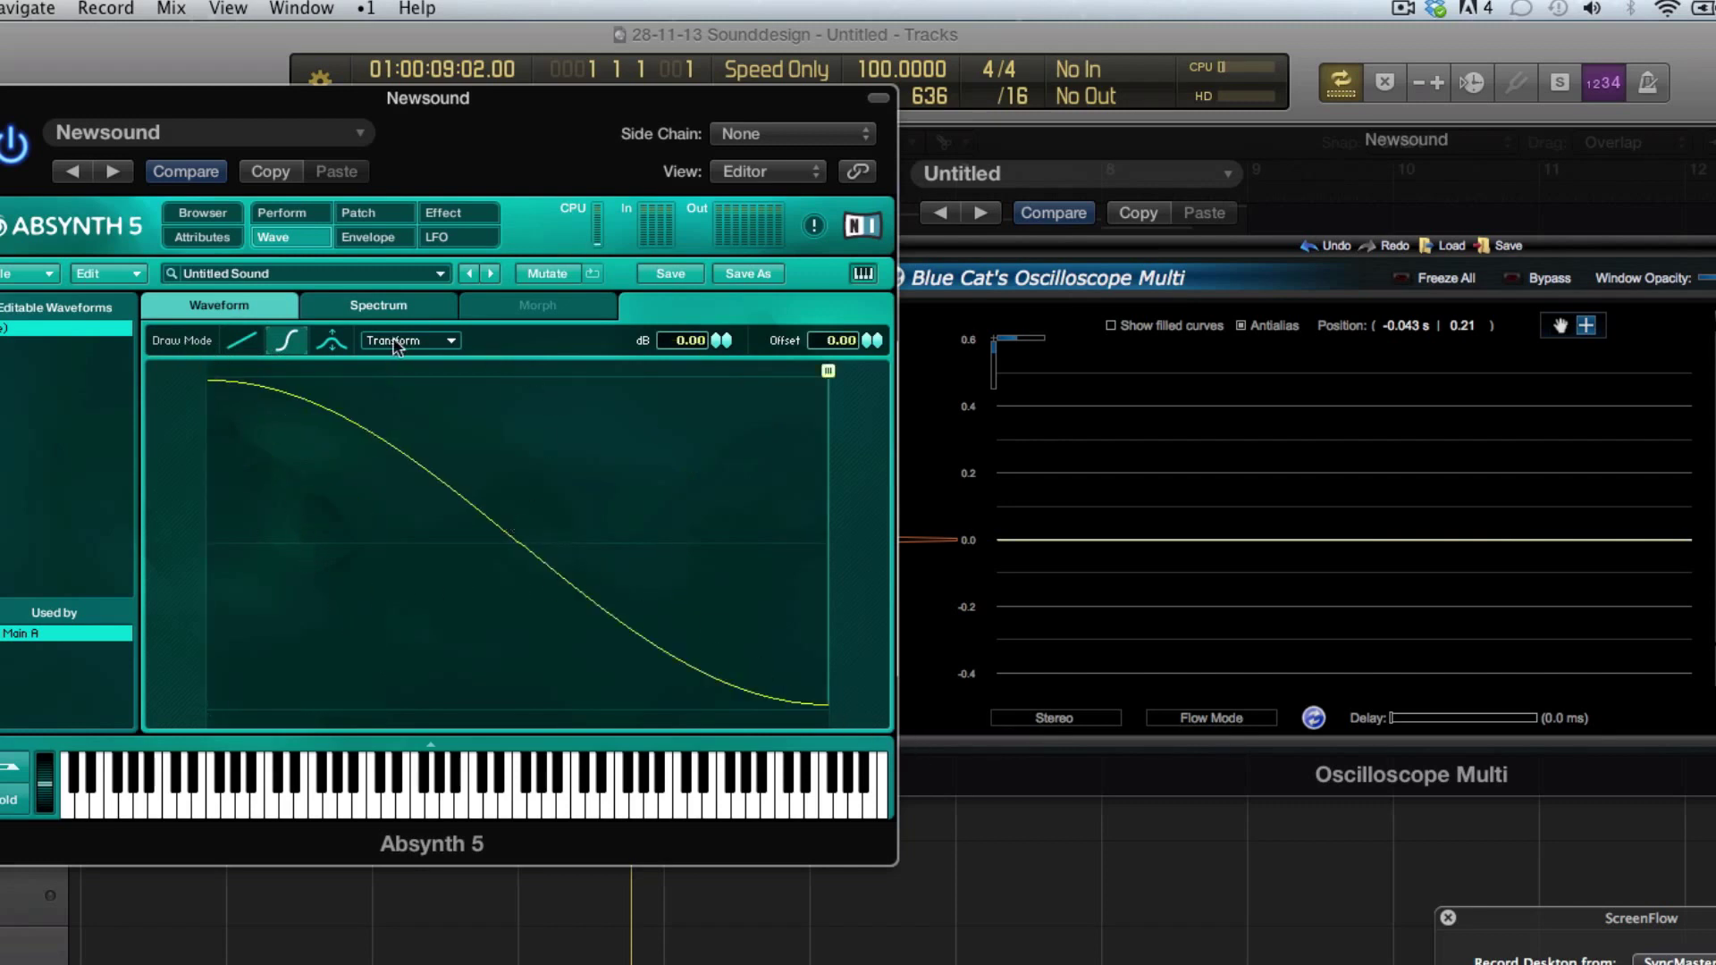
{"action": "left_click", "coordinate": [367, 304]}
{"action": "key", "text": "space"}
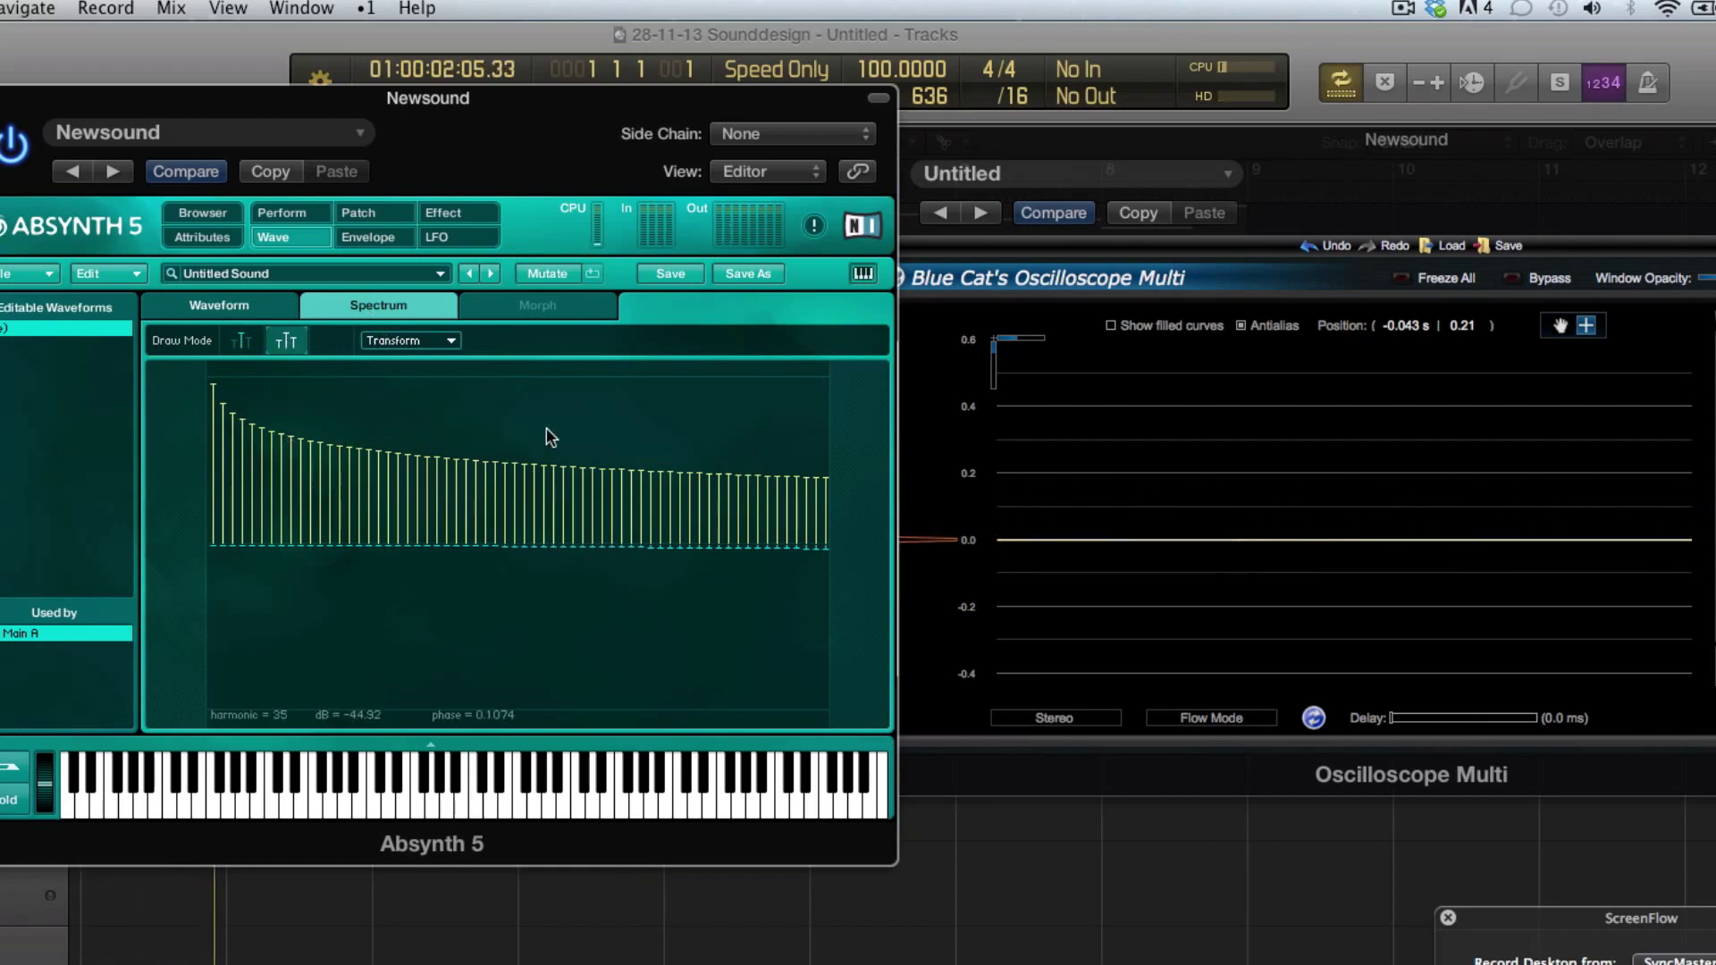
{"action": "left_click", "coordinate": [255, 305]}
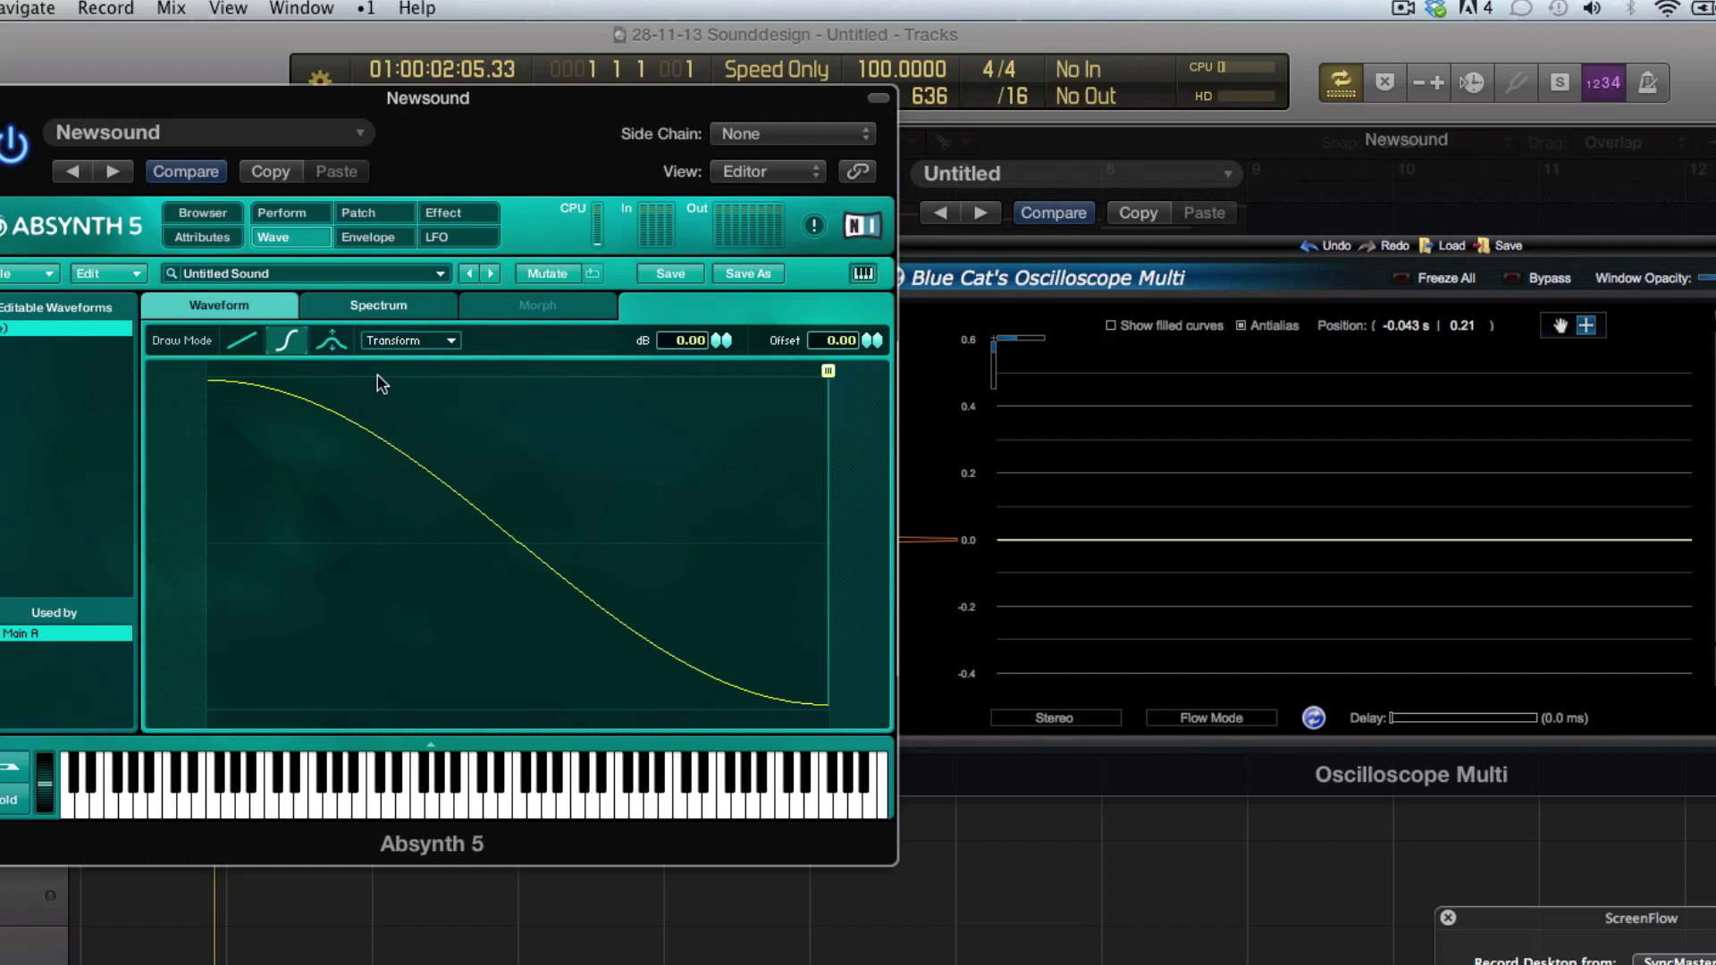
- Use line Draw Mode to draw a square wave, high first half and low second half, then play it
{"action": "left_click", "coordinate": [241, 341]}
{"action": "mouse_move", "coordinate": [276, 390]}
{"action": "left_mouse_down"}
{"action": "mouse_move", "coordinate": [645, 297]}
{"action": "mouse_move", "coordinate": [840, 281]}
{"action": "left_mouse_up"}
{"action": "left_click_drag", "start_coordinate": [828, 693], "coordinate": [809, 376]}
{"action": "mouse_move", "coordinate": [211, 377]}
{"action": "left_mouse_down"}
{"action": "mouse_move", "coordinate": [517, 319]}
{"action": "mouse_move", "coordinate": [524, 770]}
{"action": "left_mouse_up"}
{"action": "mouse_move", "coordinate": [531, 555]}
{"action": "left_mouse_down"}
{"action": "mouse_move", "coordinate": [554, 743]}
{"action": "mouse_move", "coordinate": [695, 775]}
{"action": "mouse_move", "coordinate": [854, 780]}
{"action": "left_mouse_up"}
{"action": "key", "text": "space"}
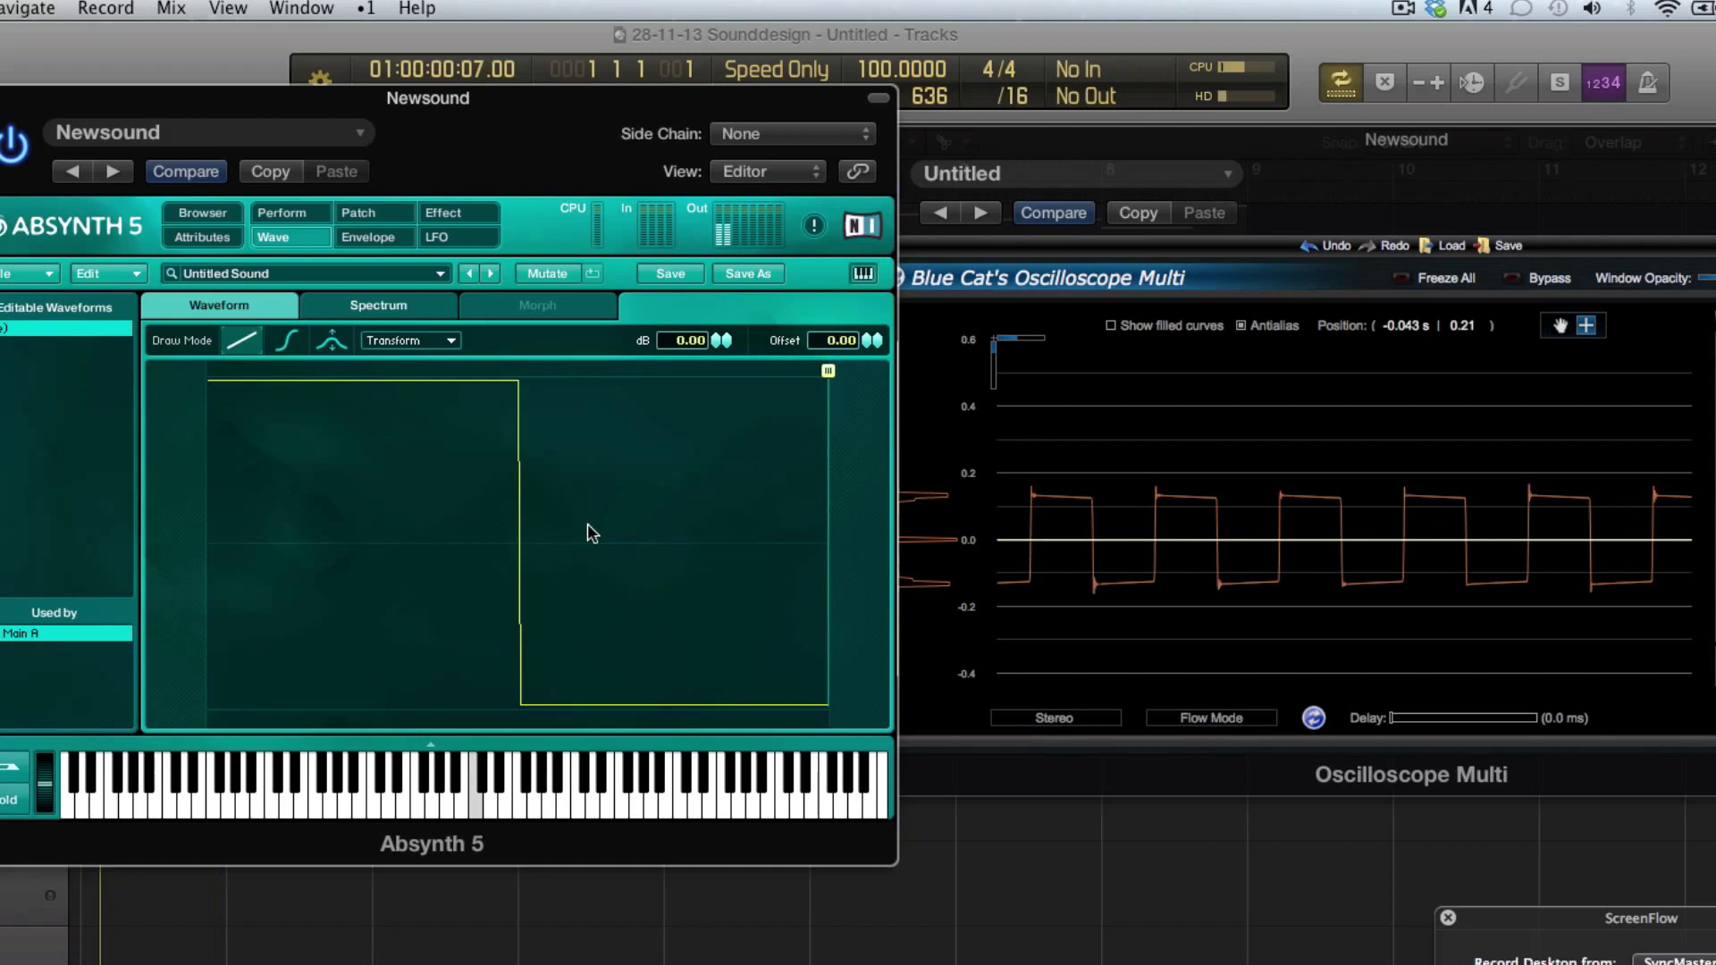
{"action": "key", "text": "space"}
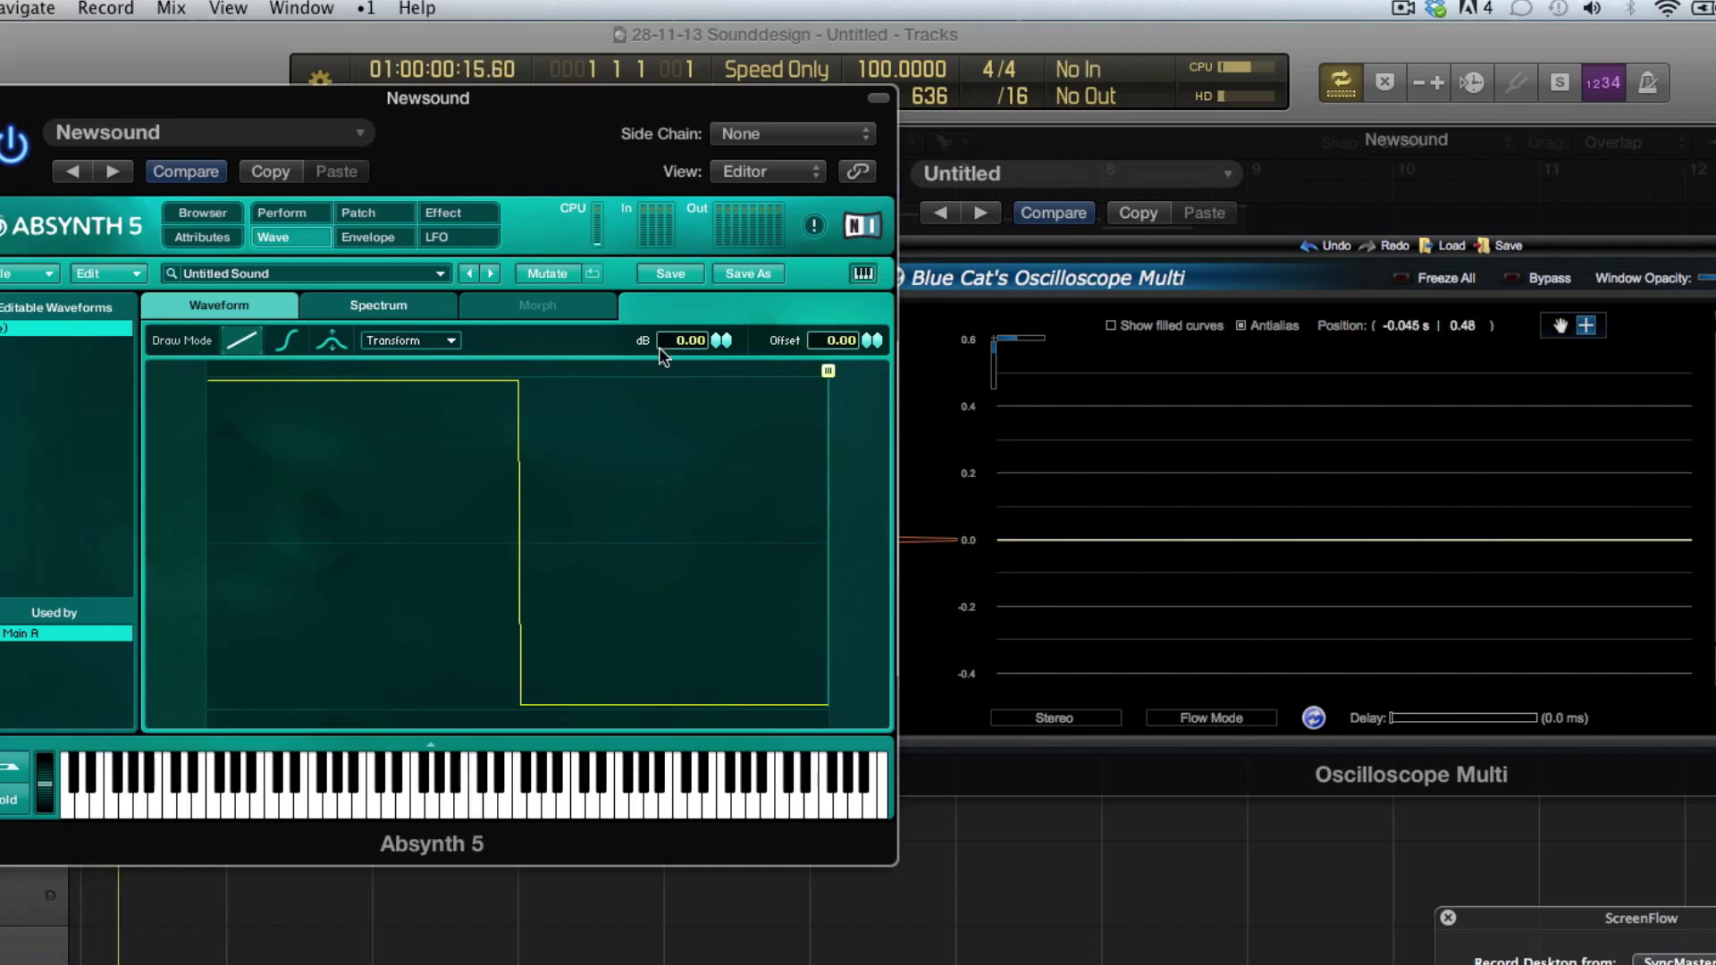
- While playing, pull harmonics 2–4 down near zero on the Spectrum page and raise harmonic 2
{"action": "left_click", "coordinate": [338, 303]}
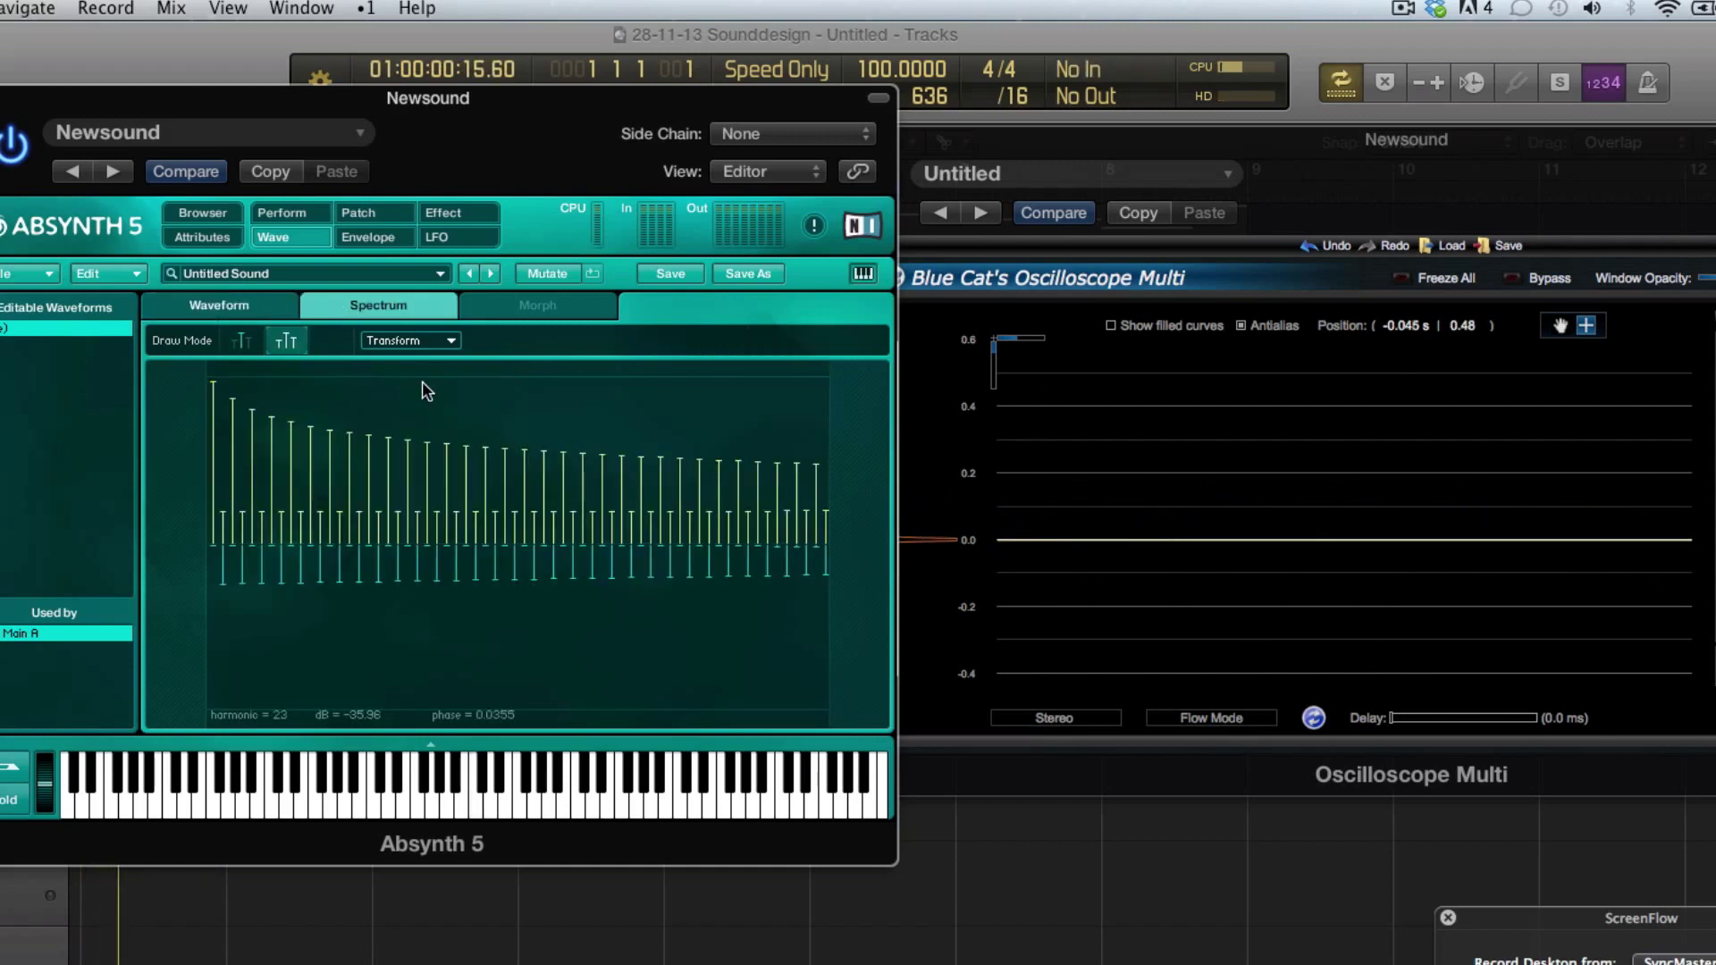
{"action": "key", "text": "space"}
{"action": "key", "text": "space"}
{"action": "left_click_drag", "start_coordinate": [222, 524], "coordinate": [232, 420]}
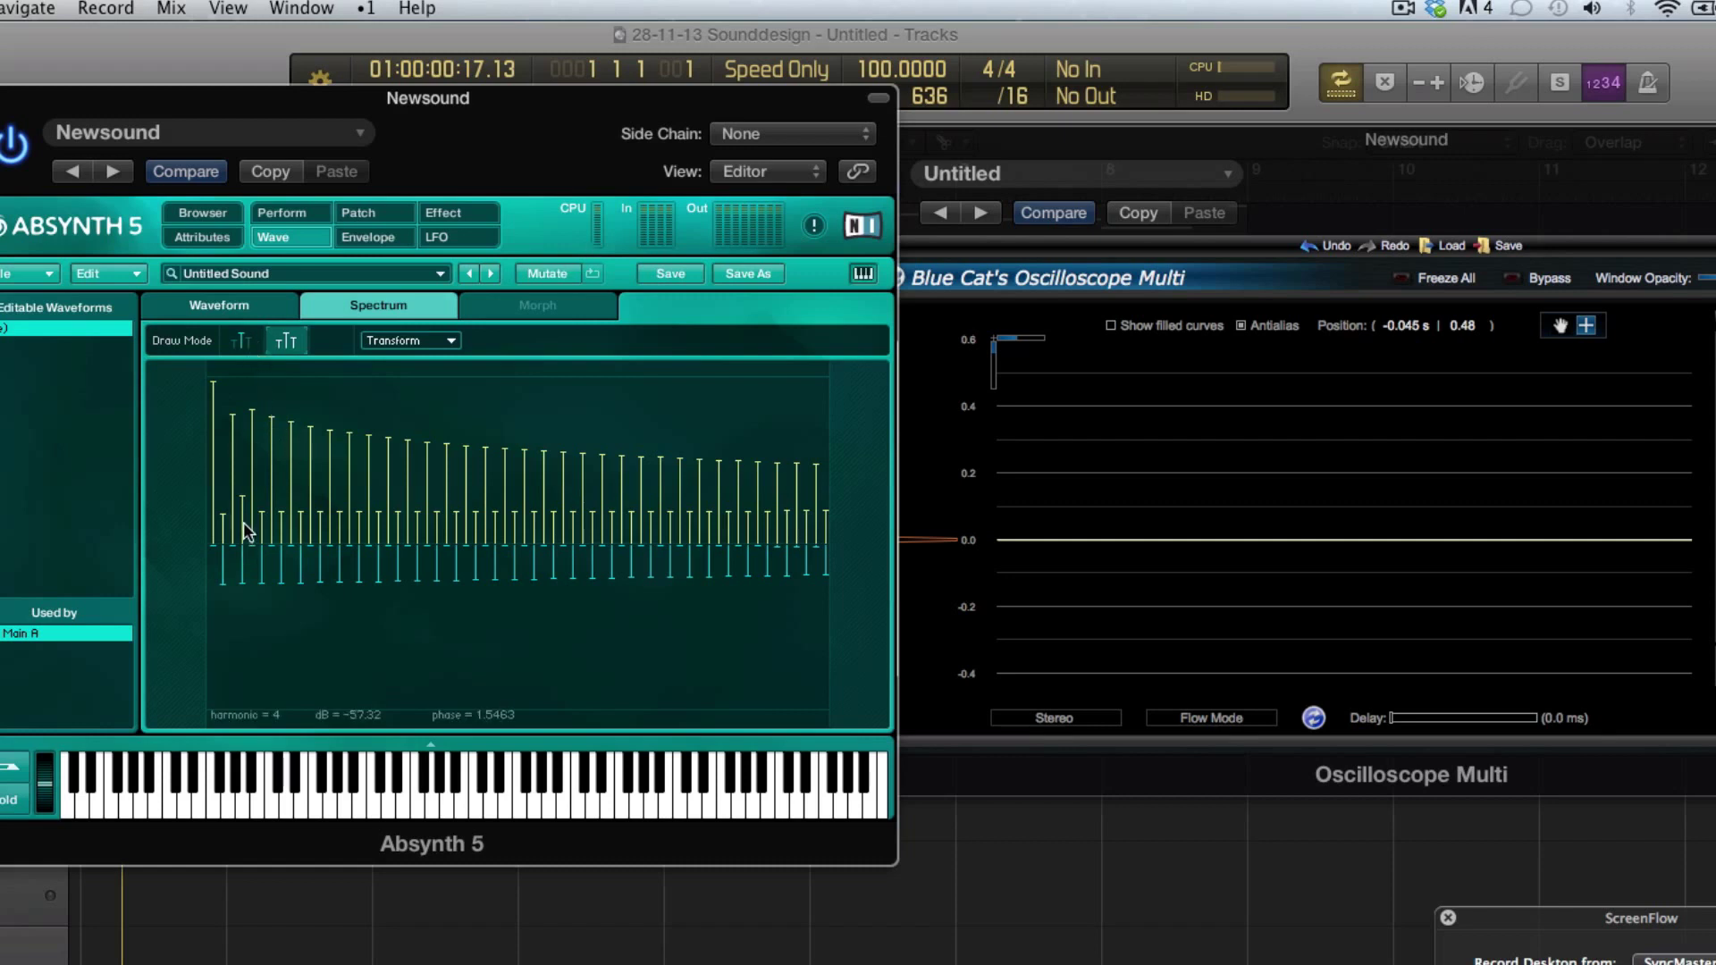
{"action": "mouse_move", "coordinate": [243, 522]}
{"action": "left_mouse_down"}
{"action": "mouse_move", "coordinate": [226, 546]}
{"action": "mouse_move", "coordinate": [237, 525]}
{"action": "left_mouse_up"}
{"action": "mouse_move", "coordinate": [232, 459]}
{"action": "left_mouse_down"}
{"action": "mouse_move", "coordinate": [263, 546]}
{"action": "mouse_move", "coordinate": [360, 557]}
{"action": "left_mouse_up"}
- On the Patch page, assign the Square_real wave to oscillator A
{"action": "left_click", "coordinate": [237, 308]}
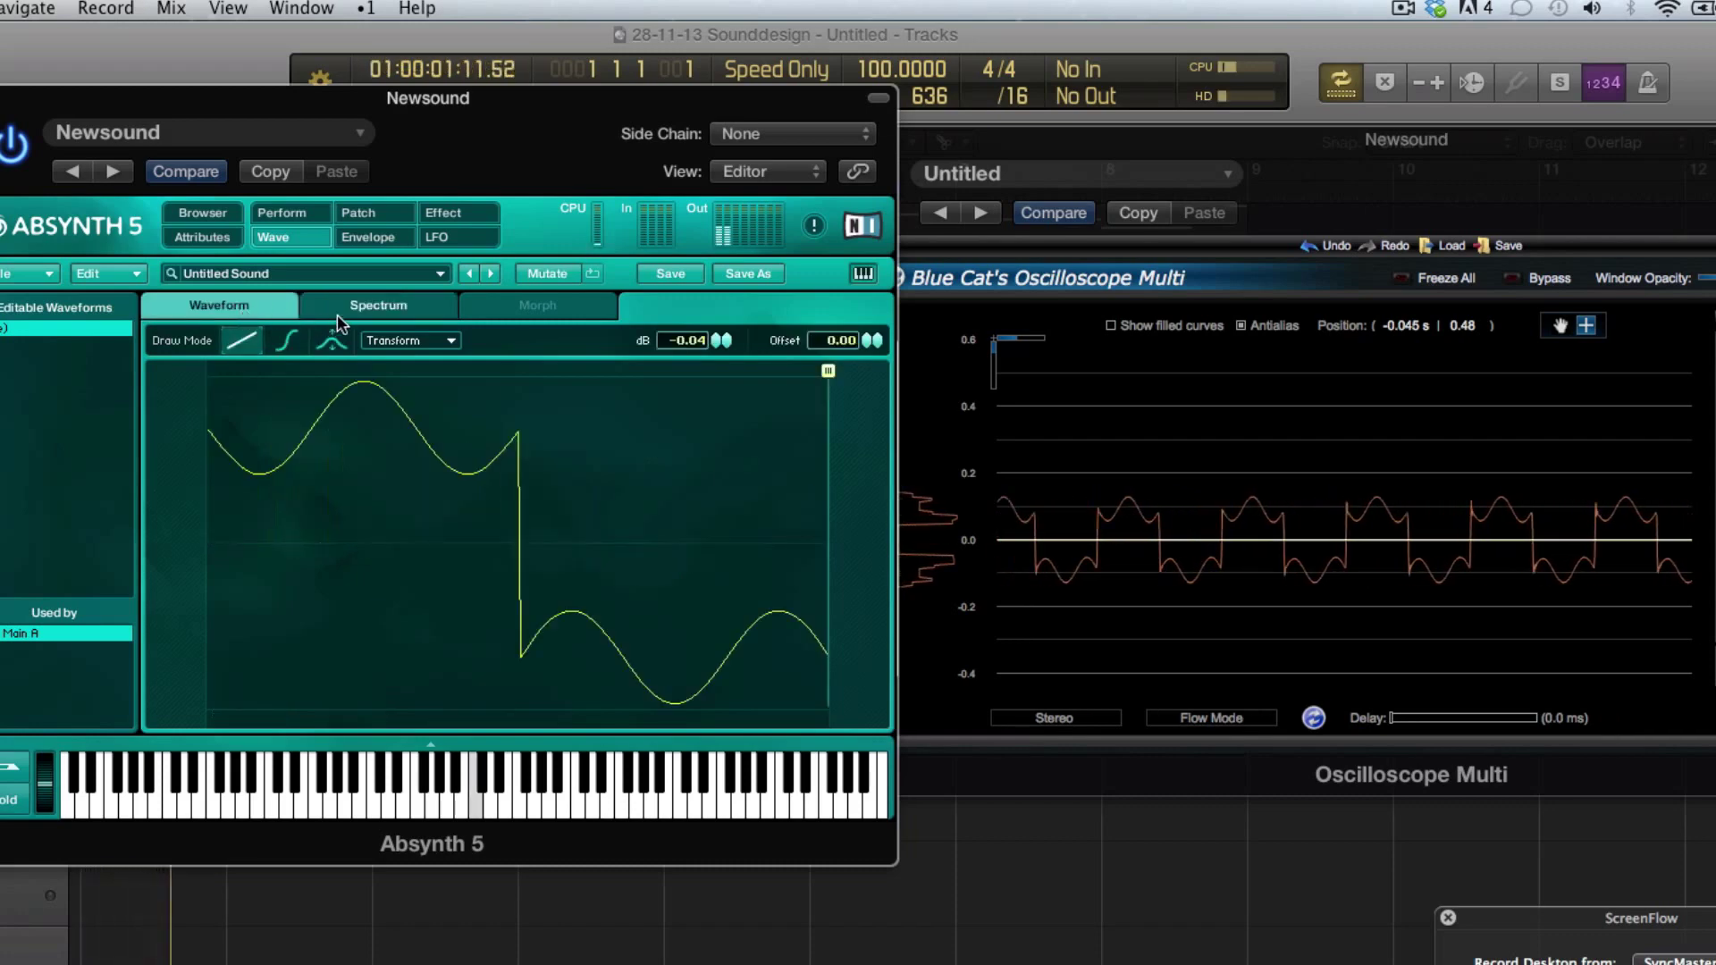
{"action": "left_click", "coordinate": [391, 305]}
{"action": "left_click", "coordinate": [307, 211]}
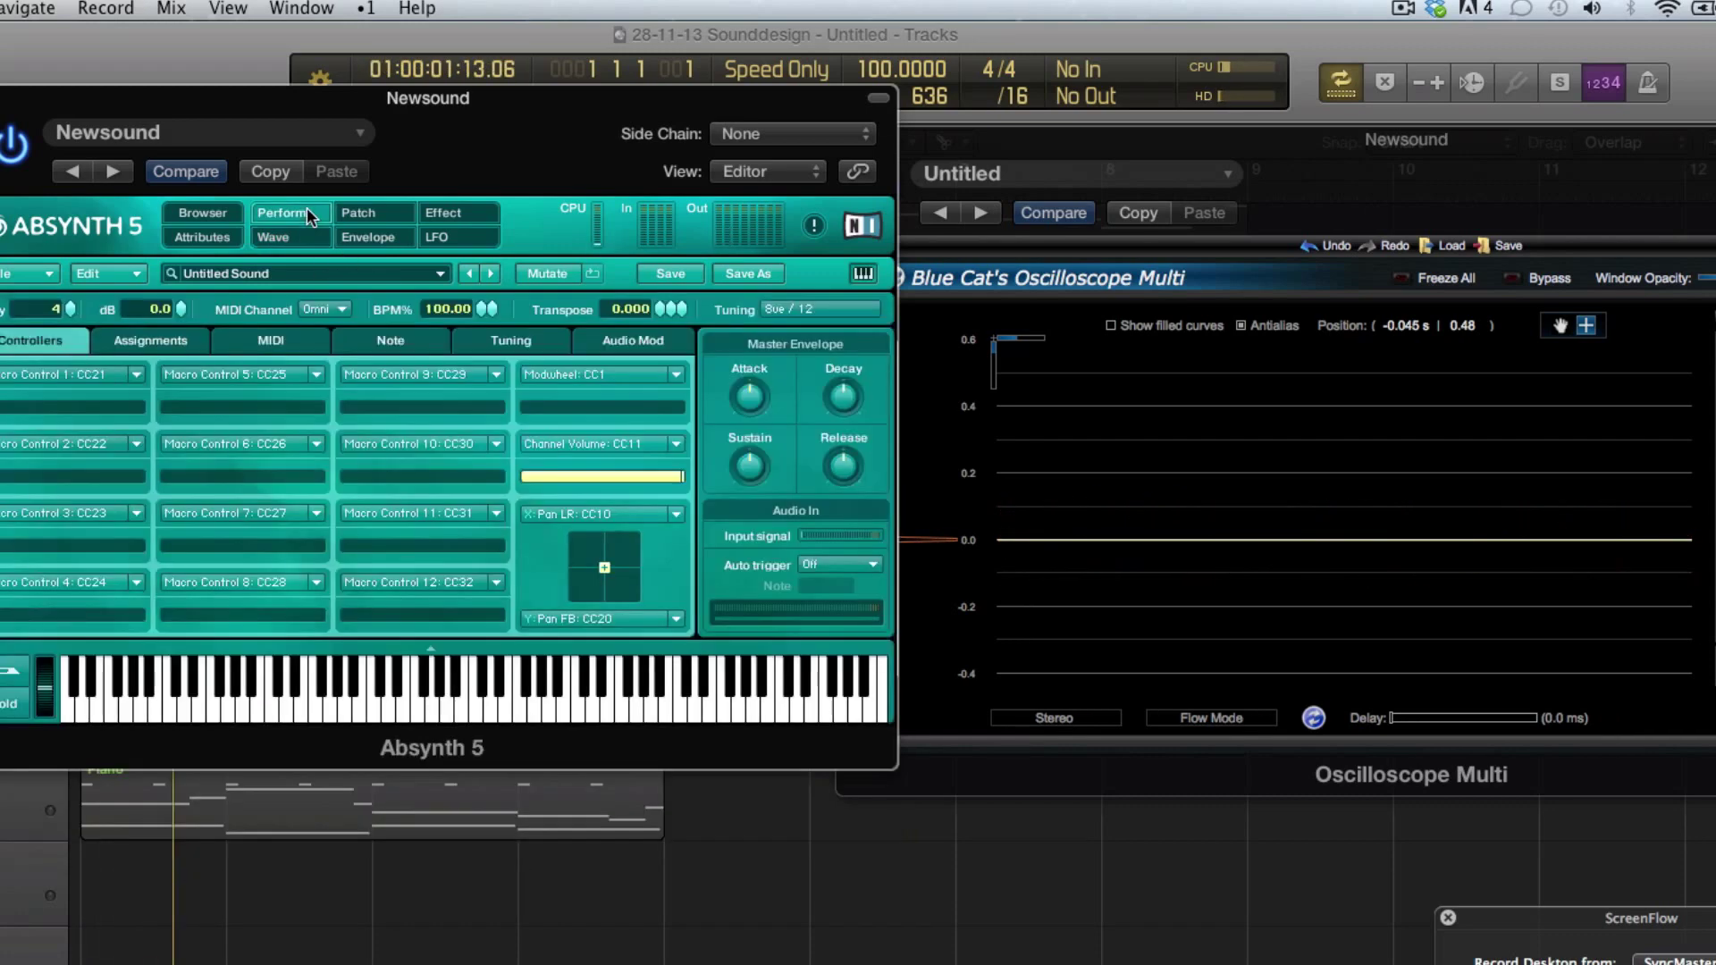
{"action": "left_click", "coordinate": [356, 215]}
{"action": "left_click", "coordinate": [160, 348]}
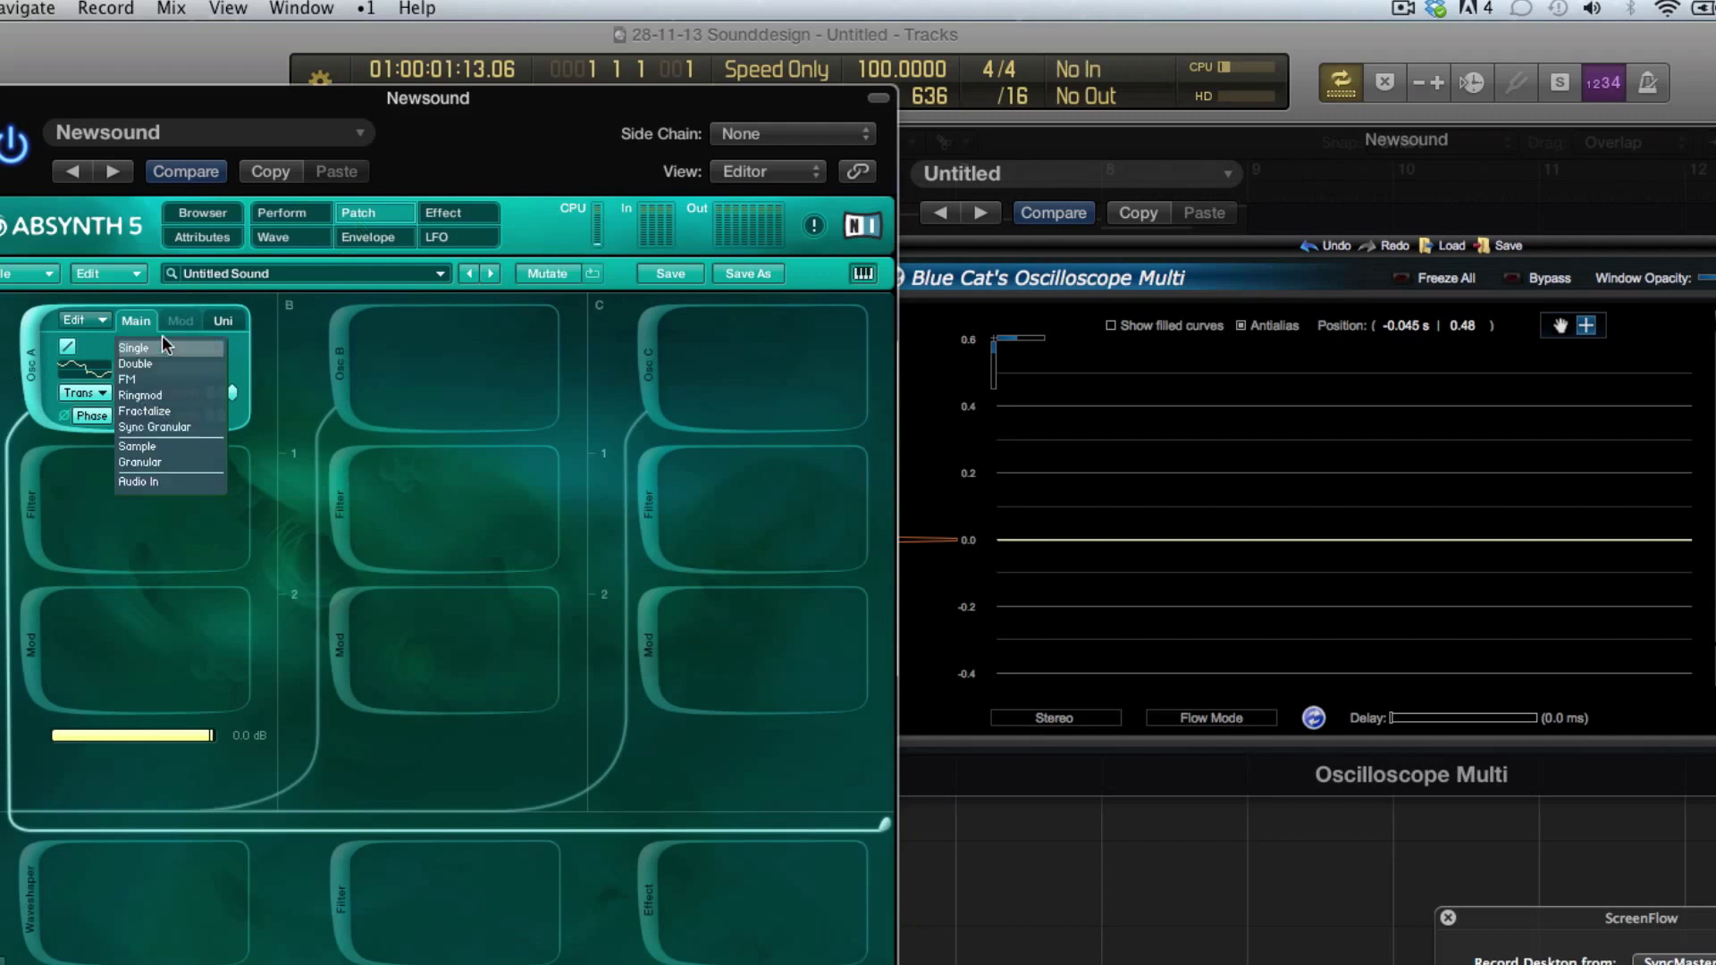
{"action": "left_click", "coordinate": [172, 348]}
{"action": "left_click", "coordinate": [190, 368]}
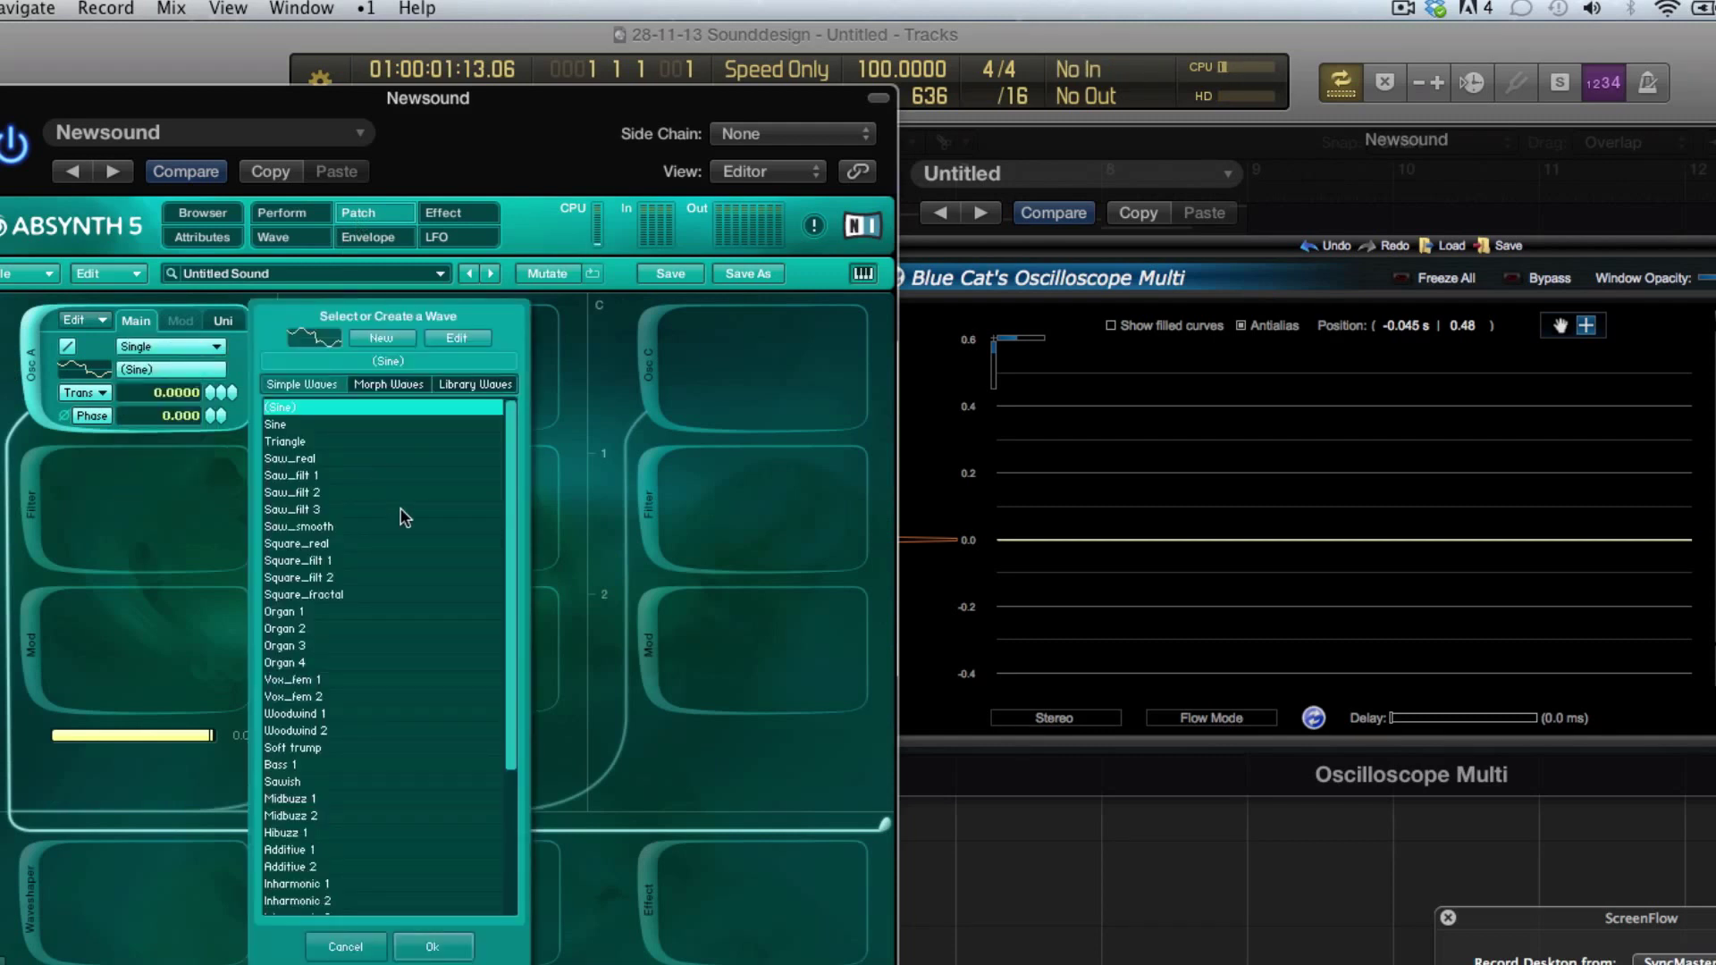
{"action": "left_click", "coordinate": [371, 544]}
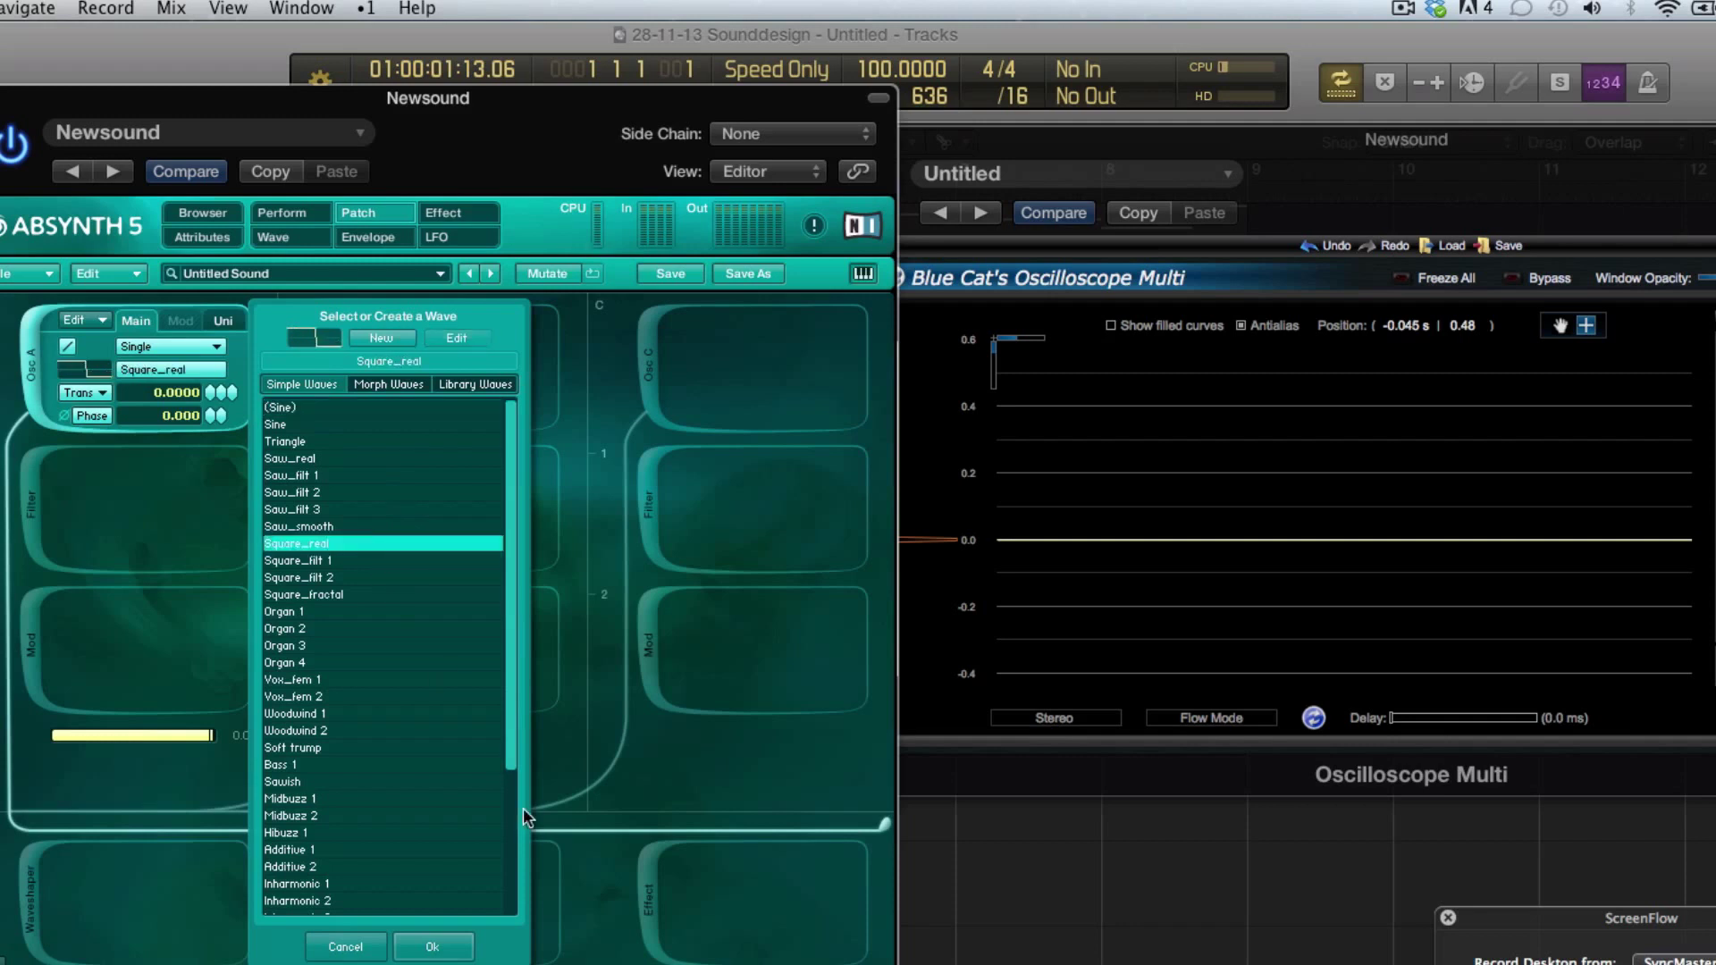
{"action": "left_click", "coordinate": [463, 947]}
- Reopen oscillator A's wave chooser and create a New editable copy of Square_real
{"action": "left_click", "coordinate": [183, 348]}
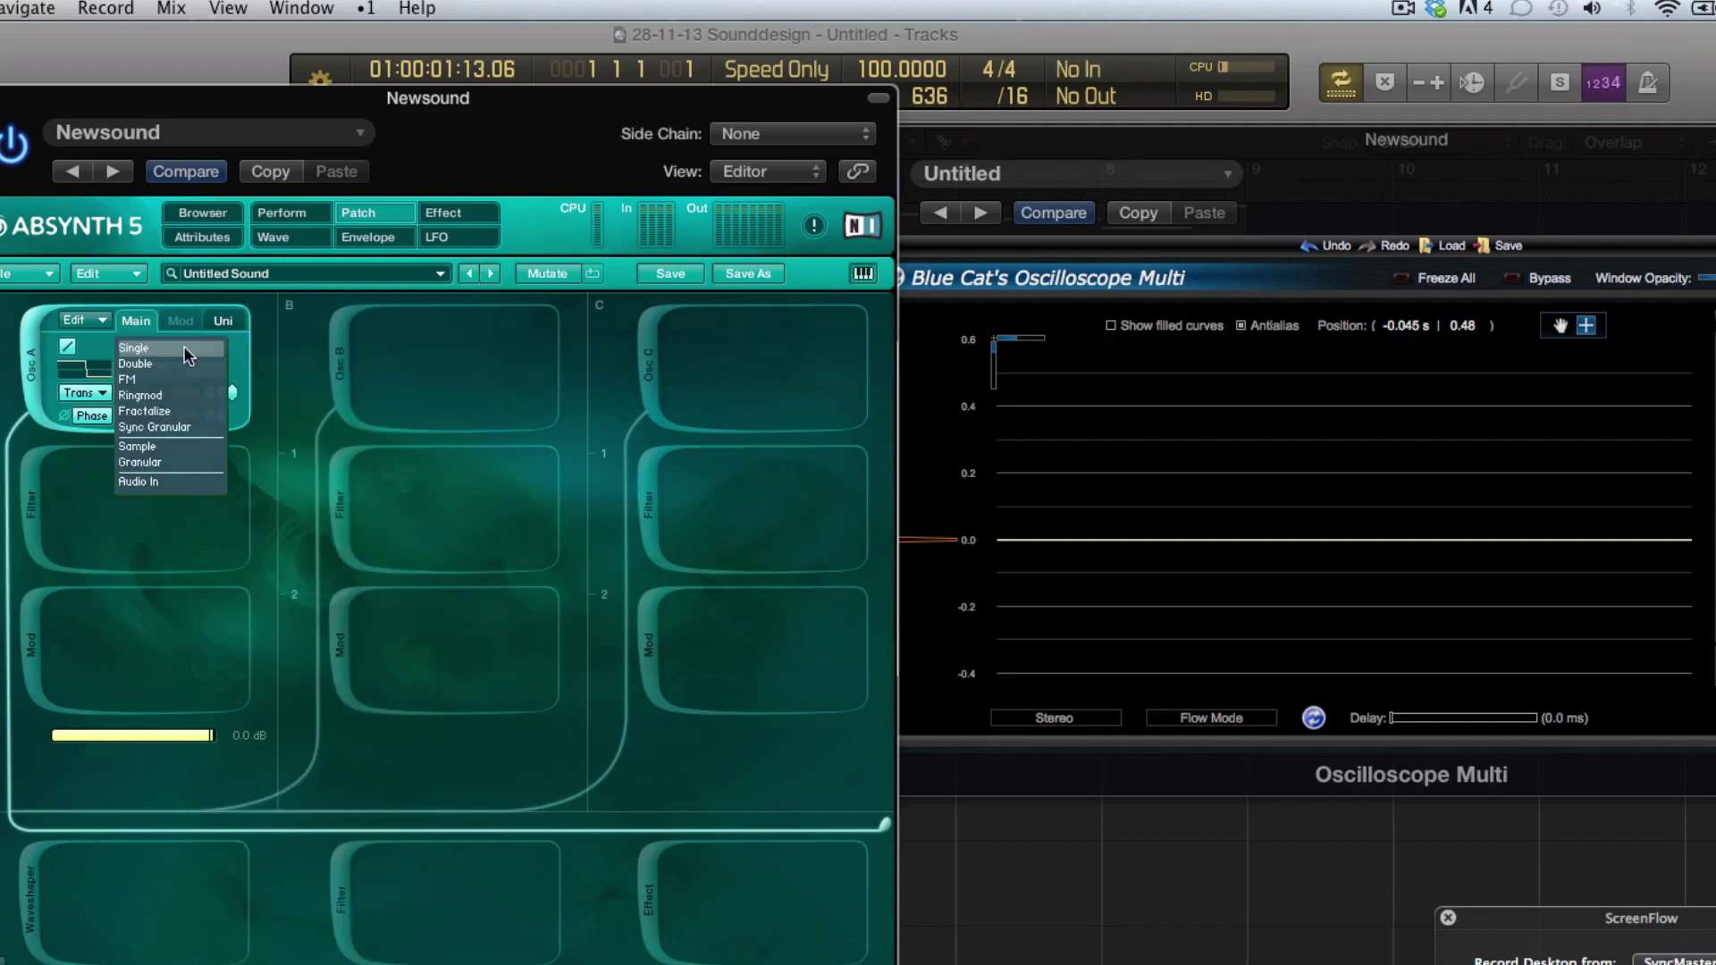
{"action": "left_click", "coordinate": [277, 348]}
{"action": "left_click", "coordinate": [201, 369]}
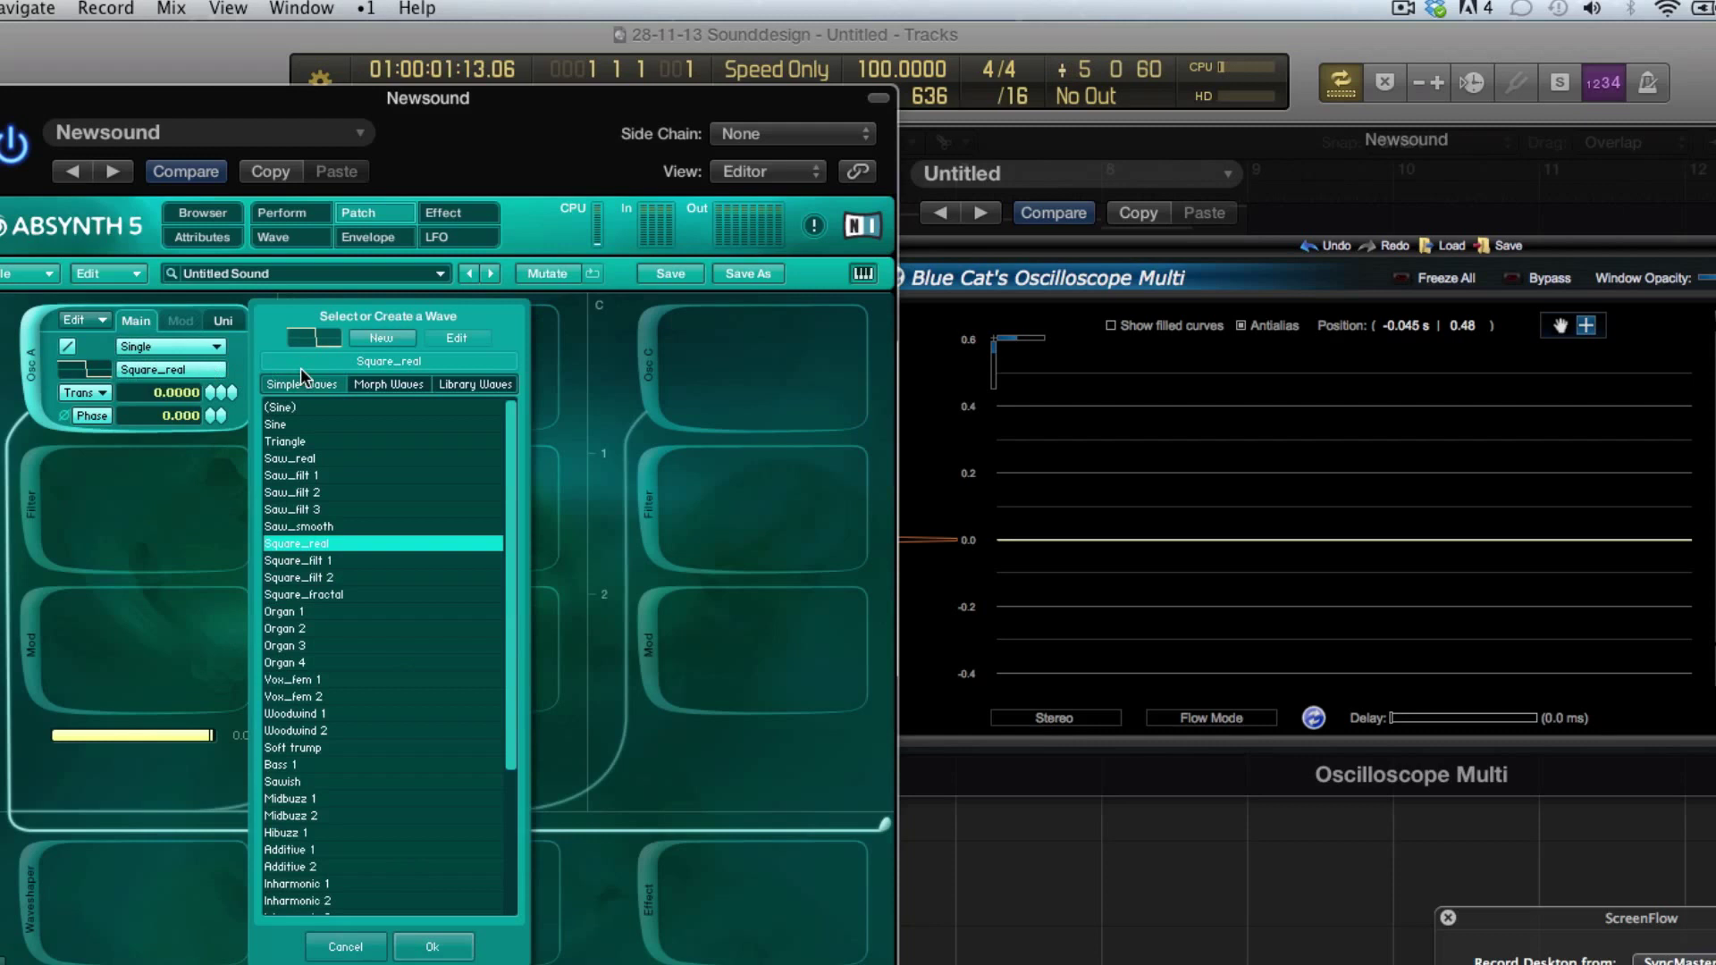
{"action": "left_click", "coordinate": [372, 339]}
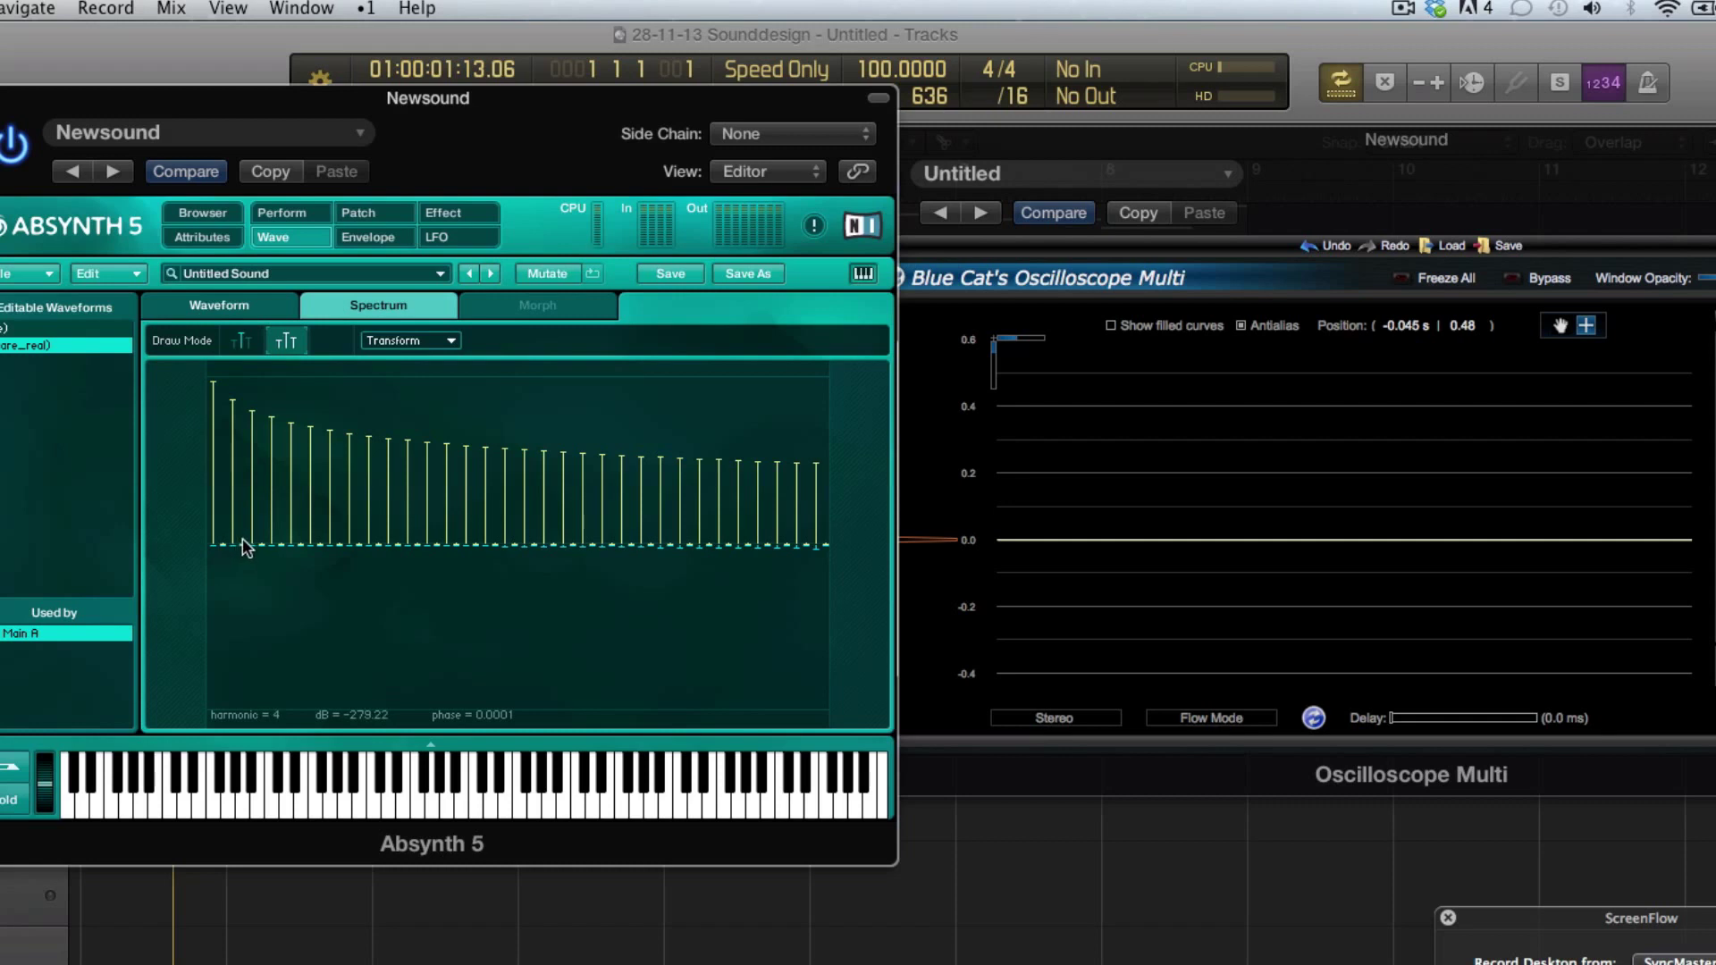
- Redraw the square wave's low half as a sharp drop followed by a gentle slope
{"action": "left_click", "coordinate": [245, 304]}
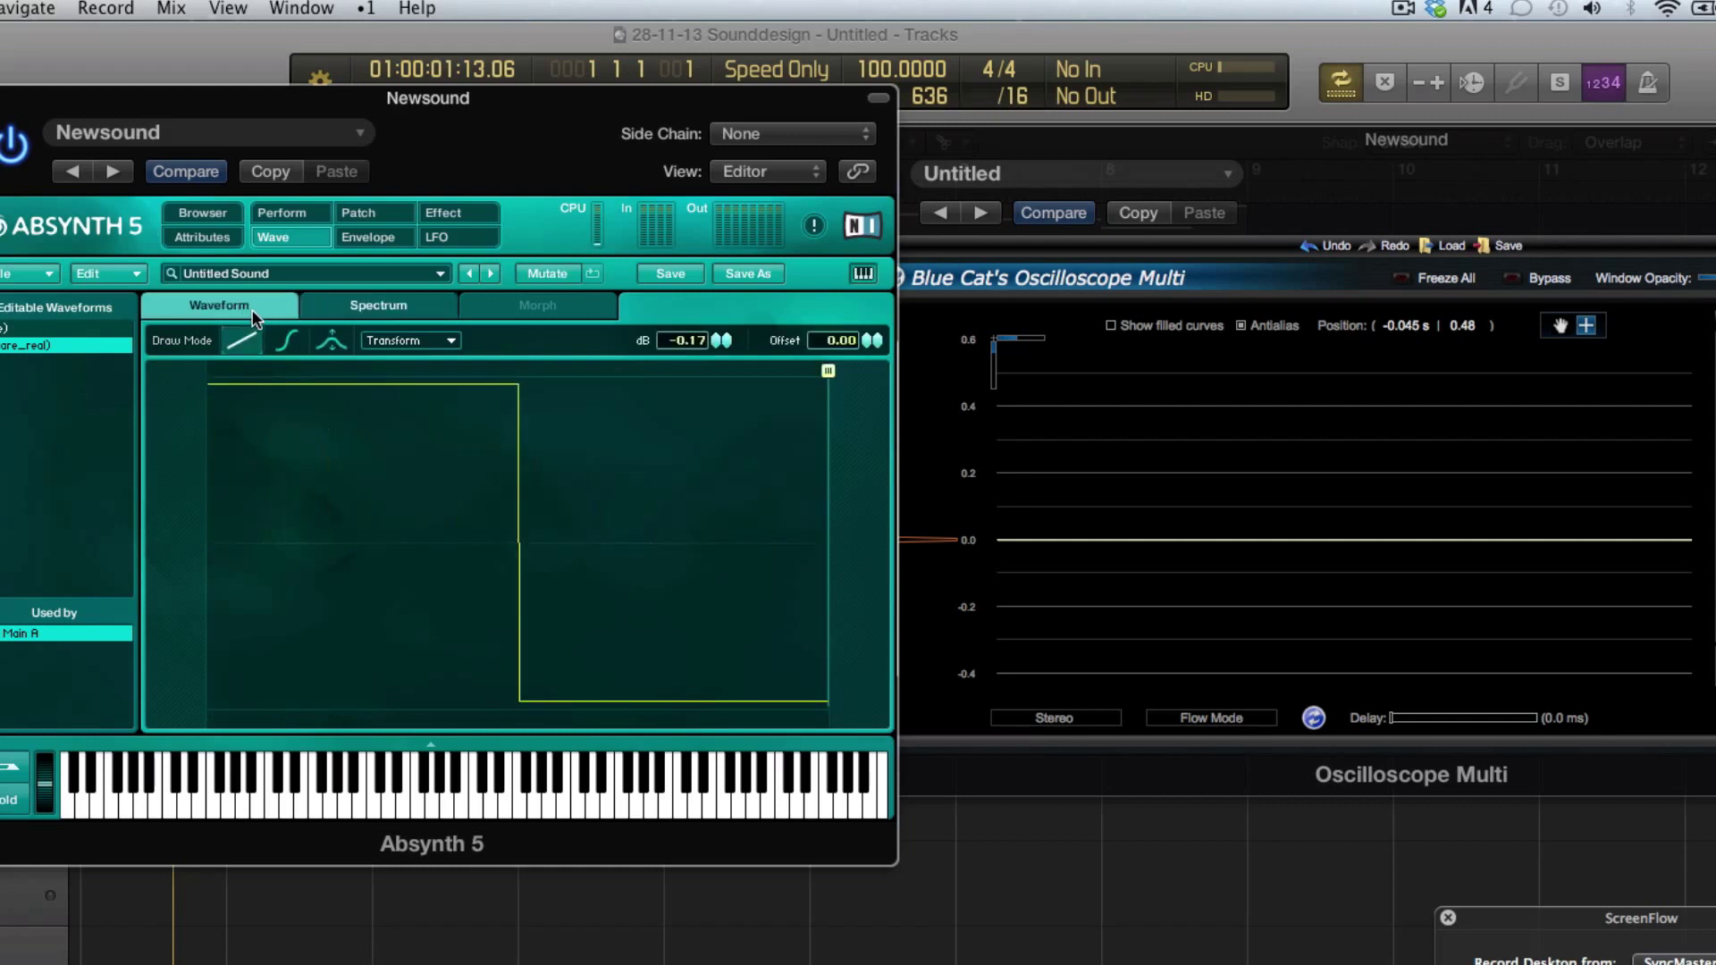
{"action": "left_click", "coordinate": [347, 298]}
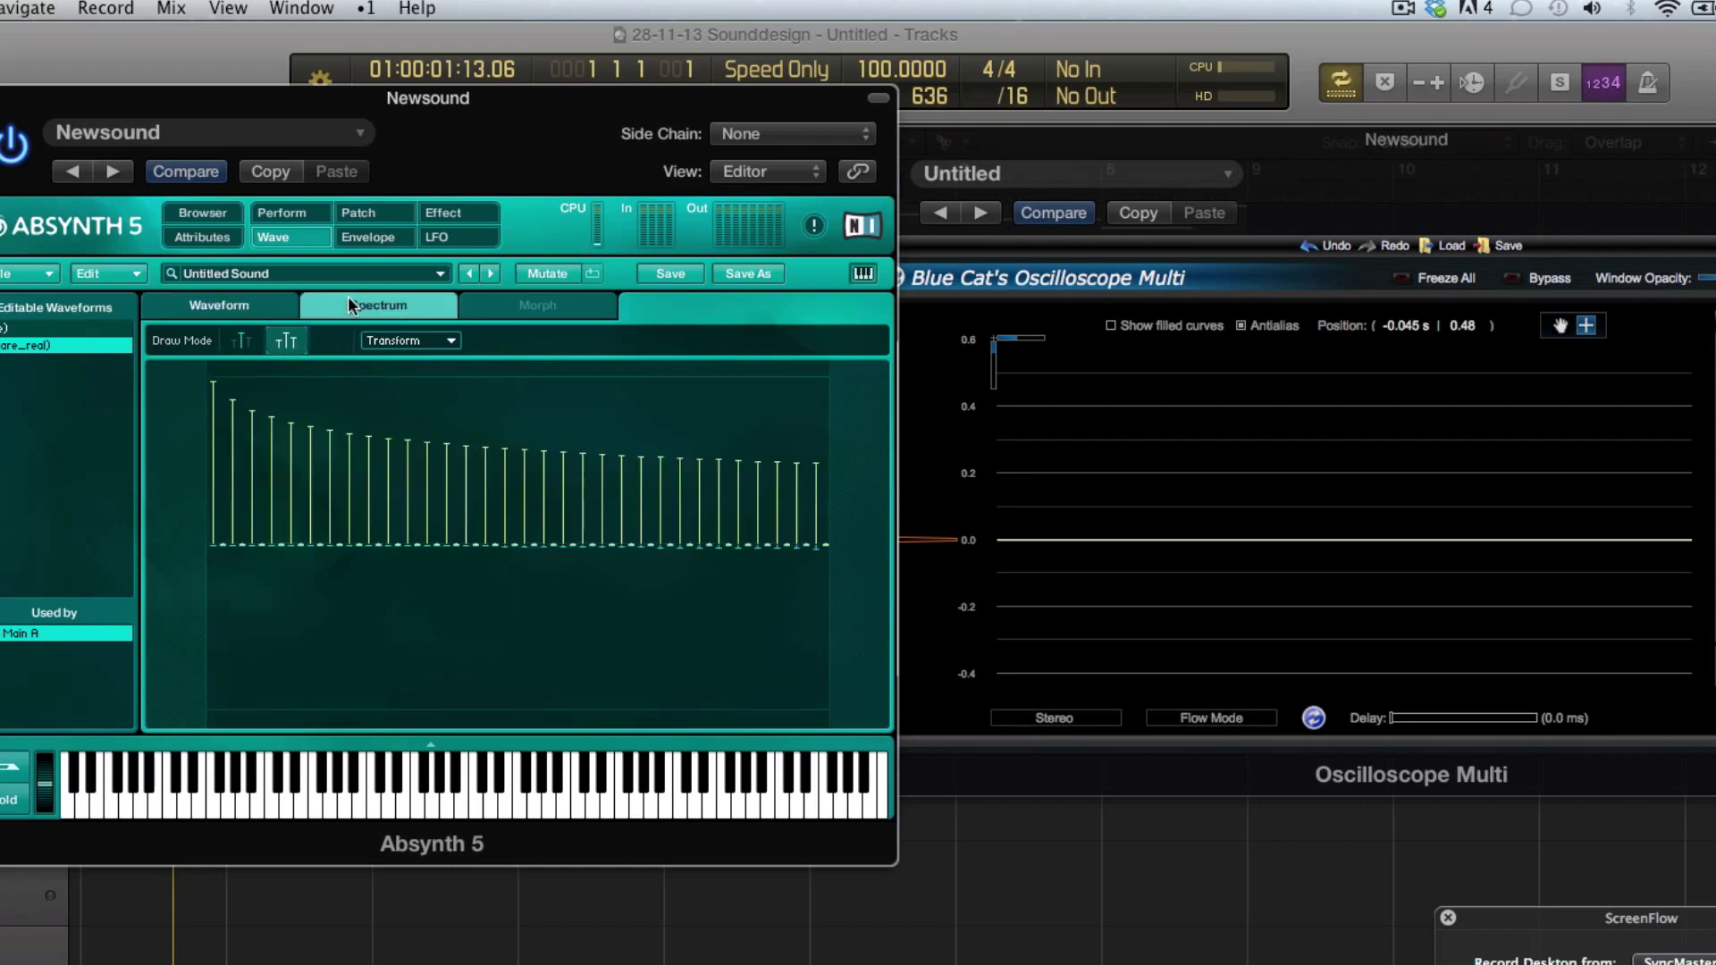
{"action": "left_click", "coordinate": [278, 306]}
{"action": "left_click", "coordinate": [517, 386]}
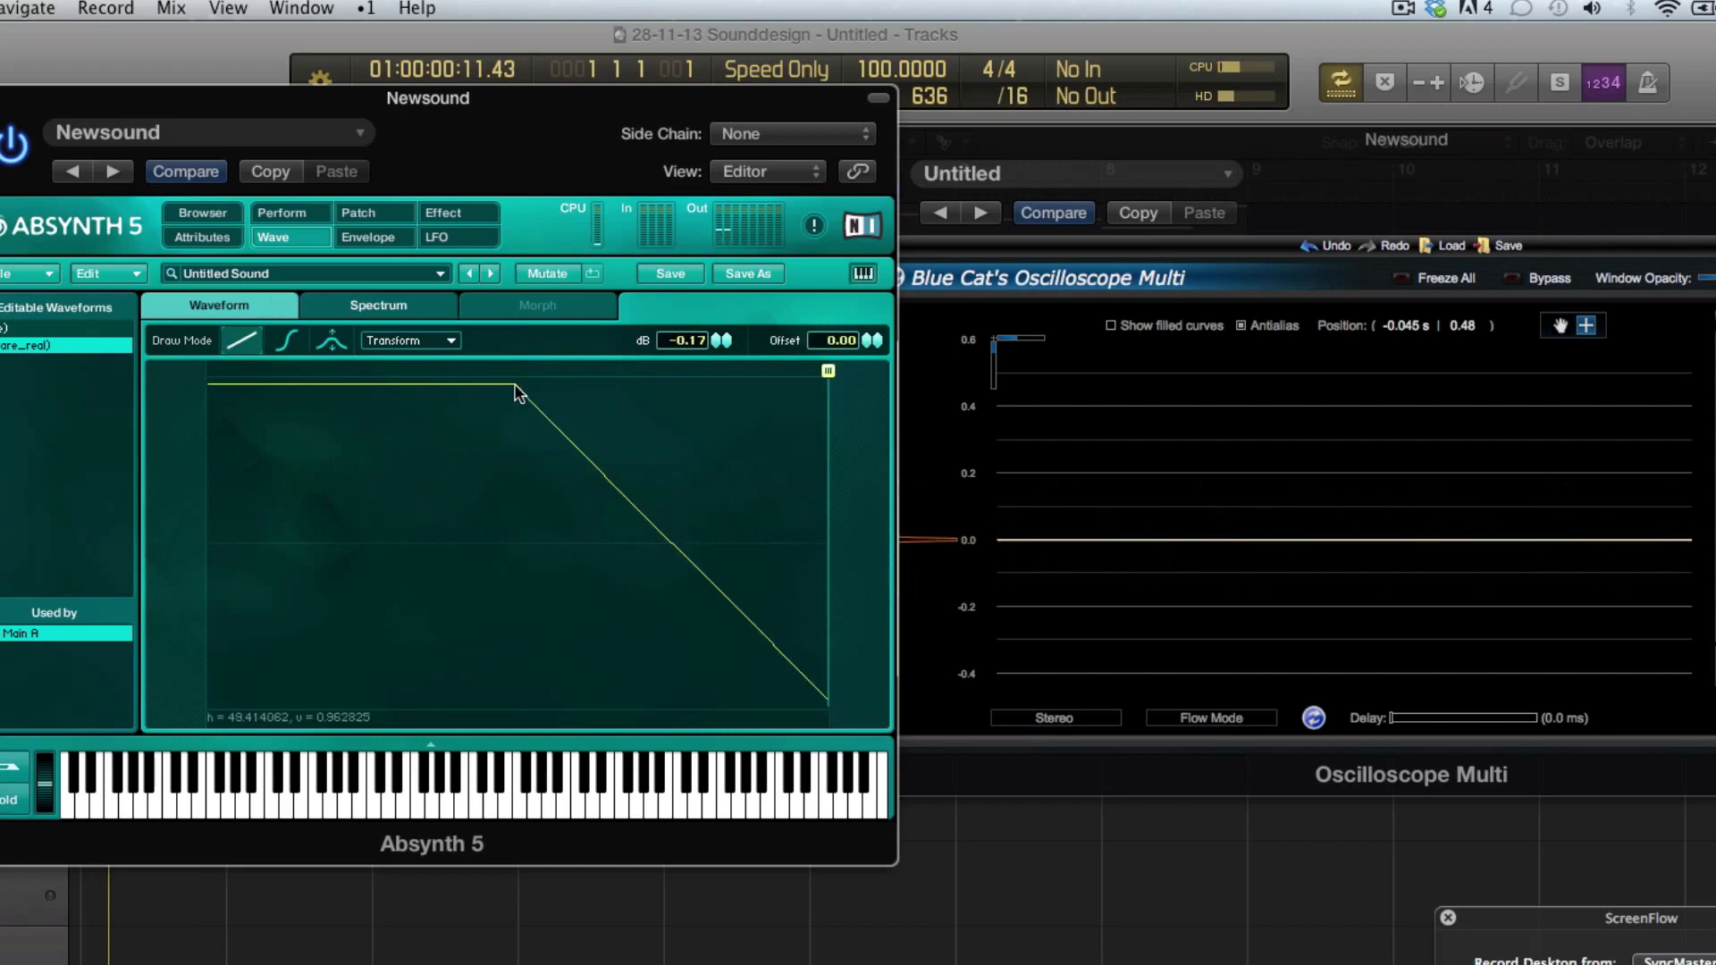
{"action": "left_click_drag", "start_coordinate": [516, 386], "coordinate": [605, 695]}
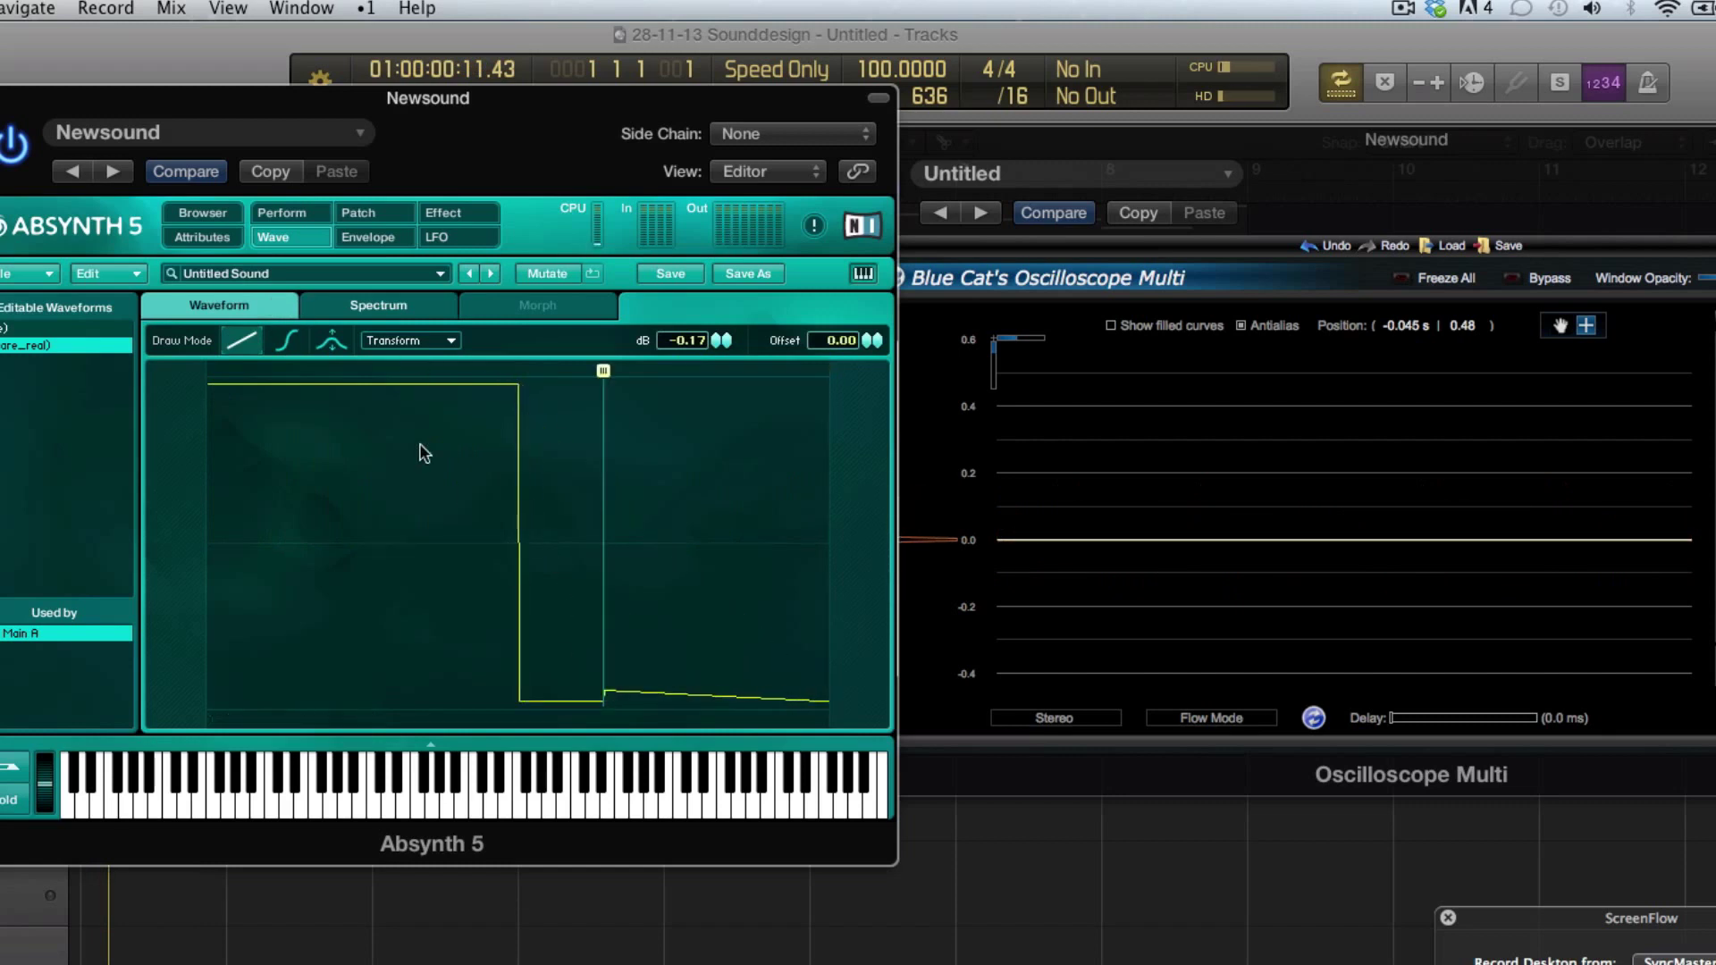
- Add a small dip at the waveform's end, then go to the Patch overview
{"action": "left_click", "coordinate": [327, 313]}
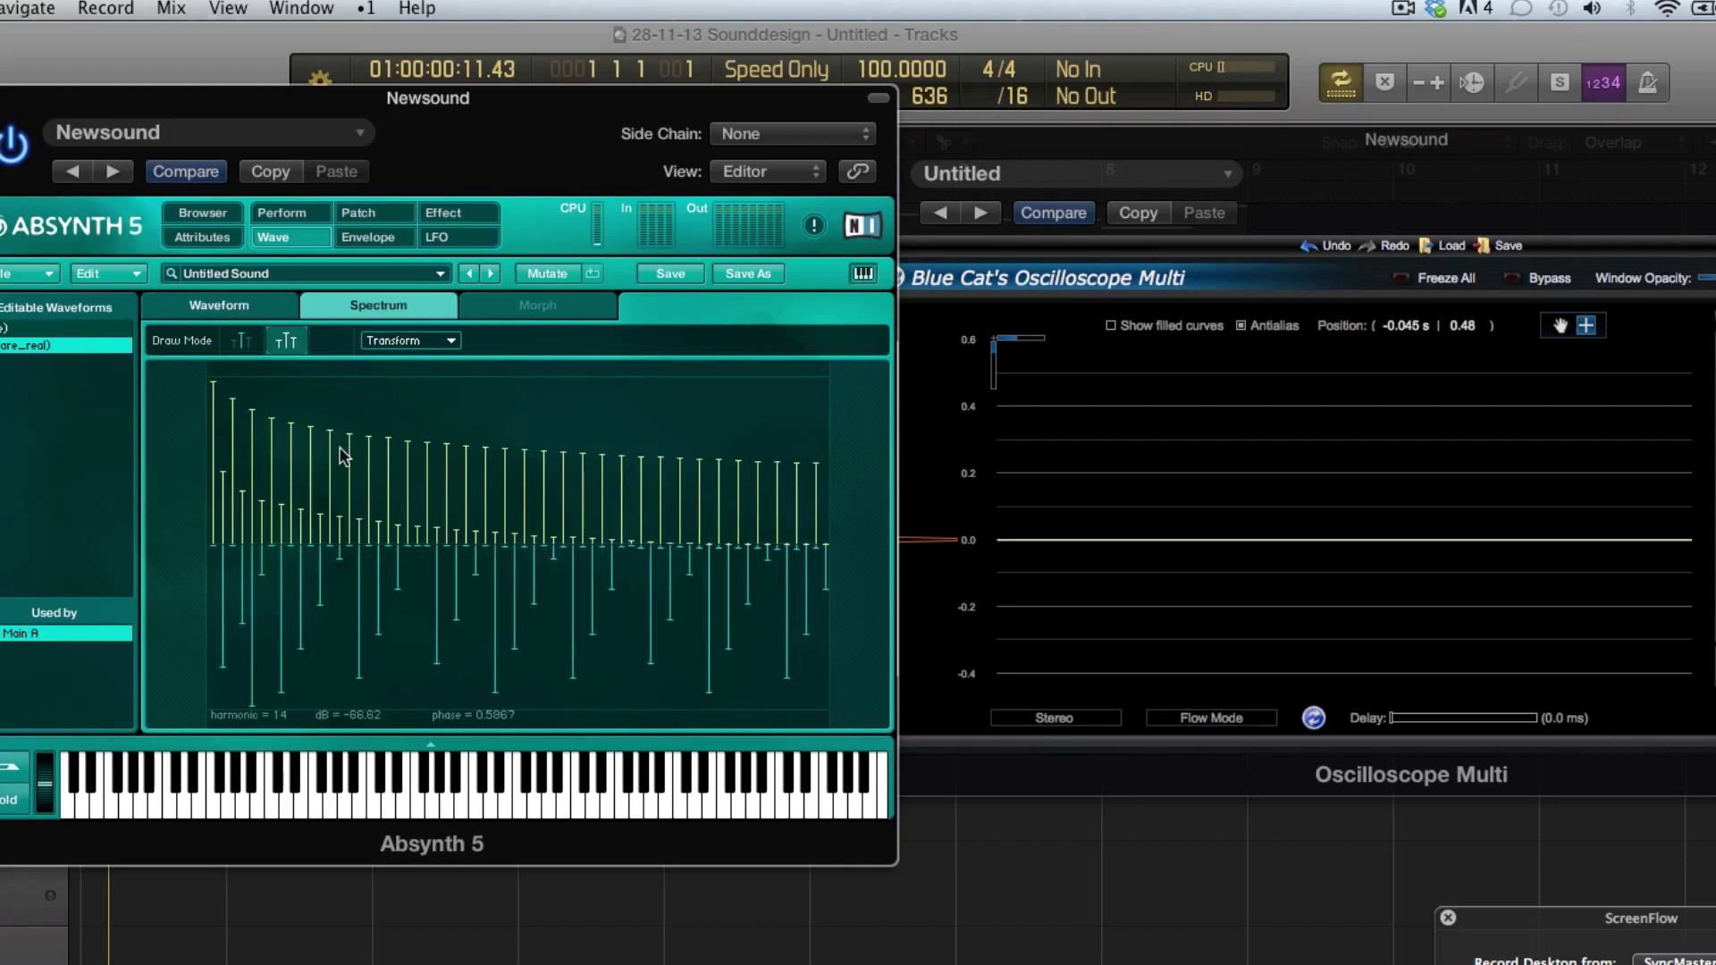
{"action": "left_click", "coordinate": [257, 311]}
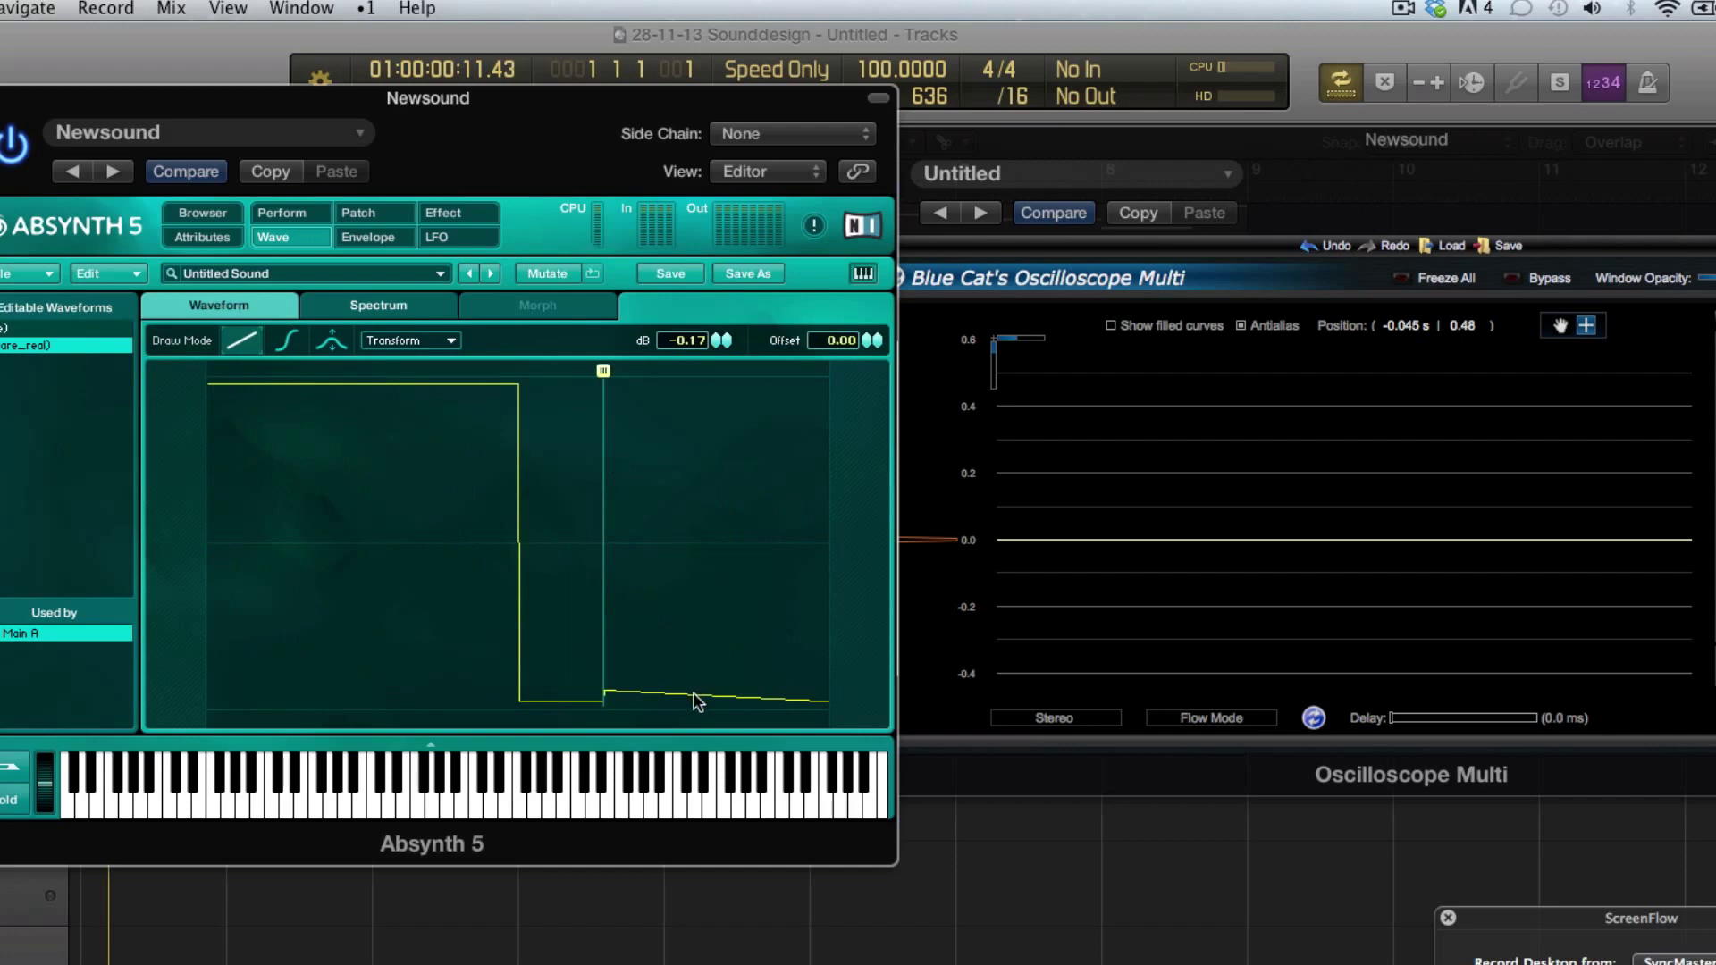
{"action": "left_click_drag", "start_coordinate": [654, 713], "coordinate": [593, 715]}
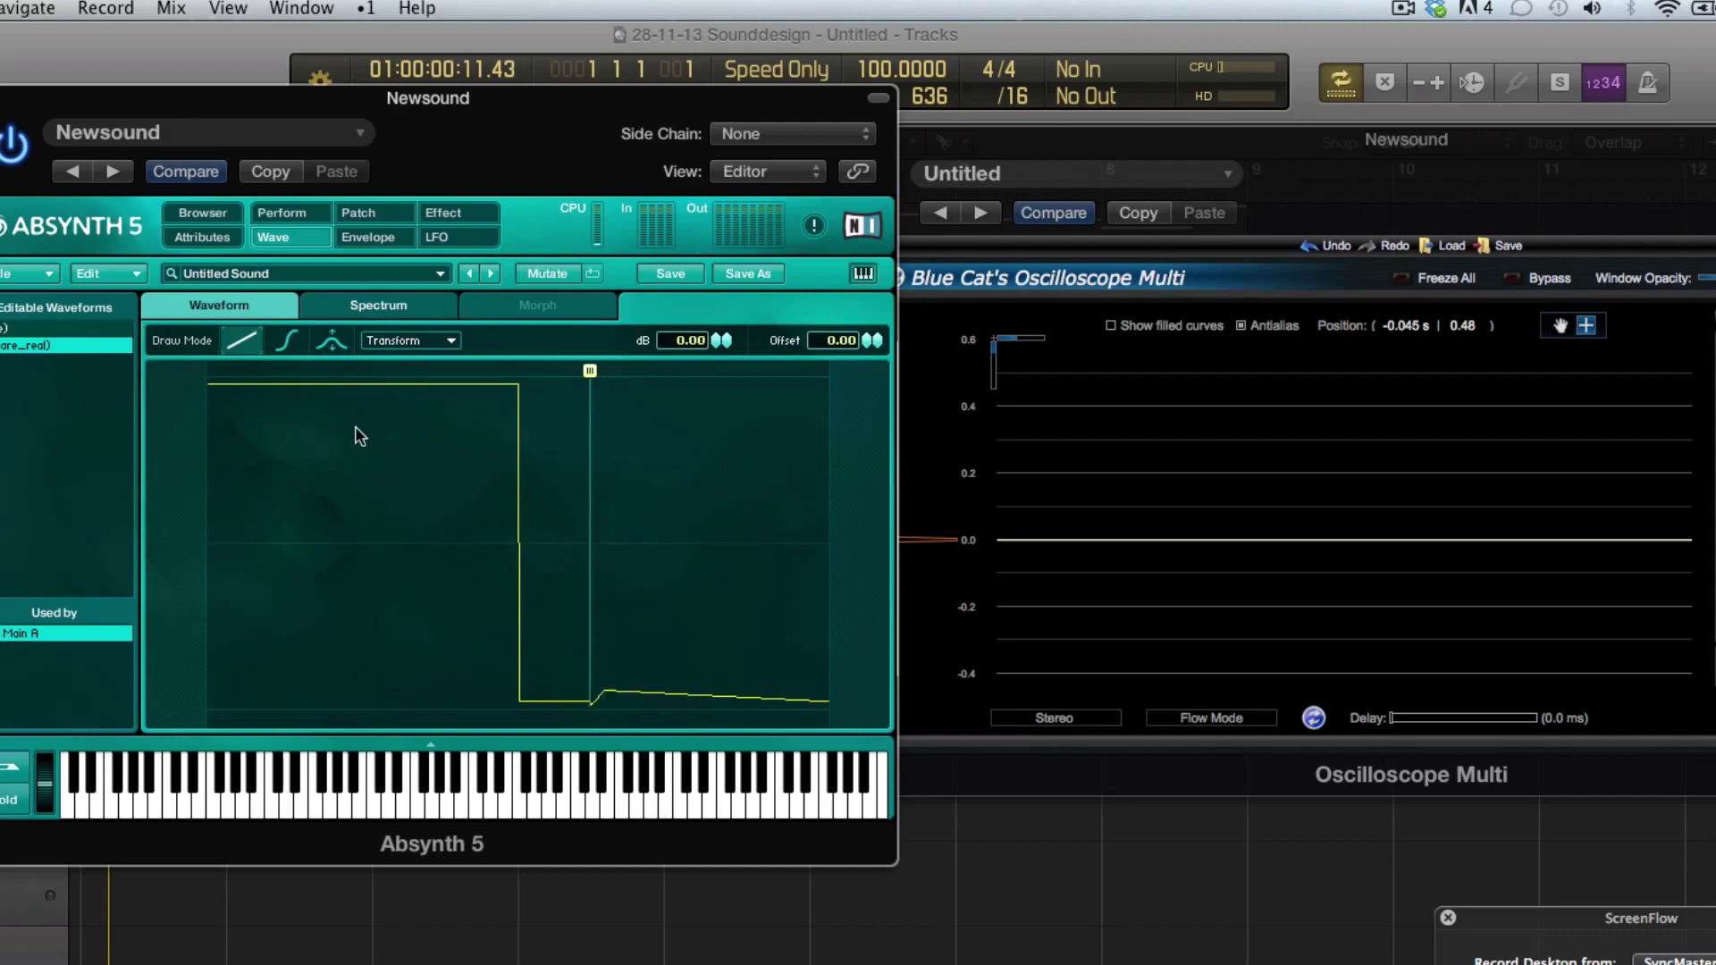
{"action": "left_click", "coordinate": [303, 214]}
- Create a New wave for oscillator A and flatten the bump at its end
{"action": "left_click", "coordinate": [361, 214]}
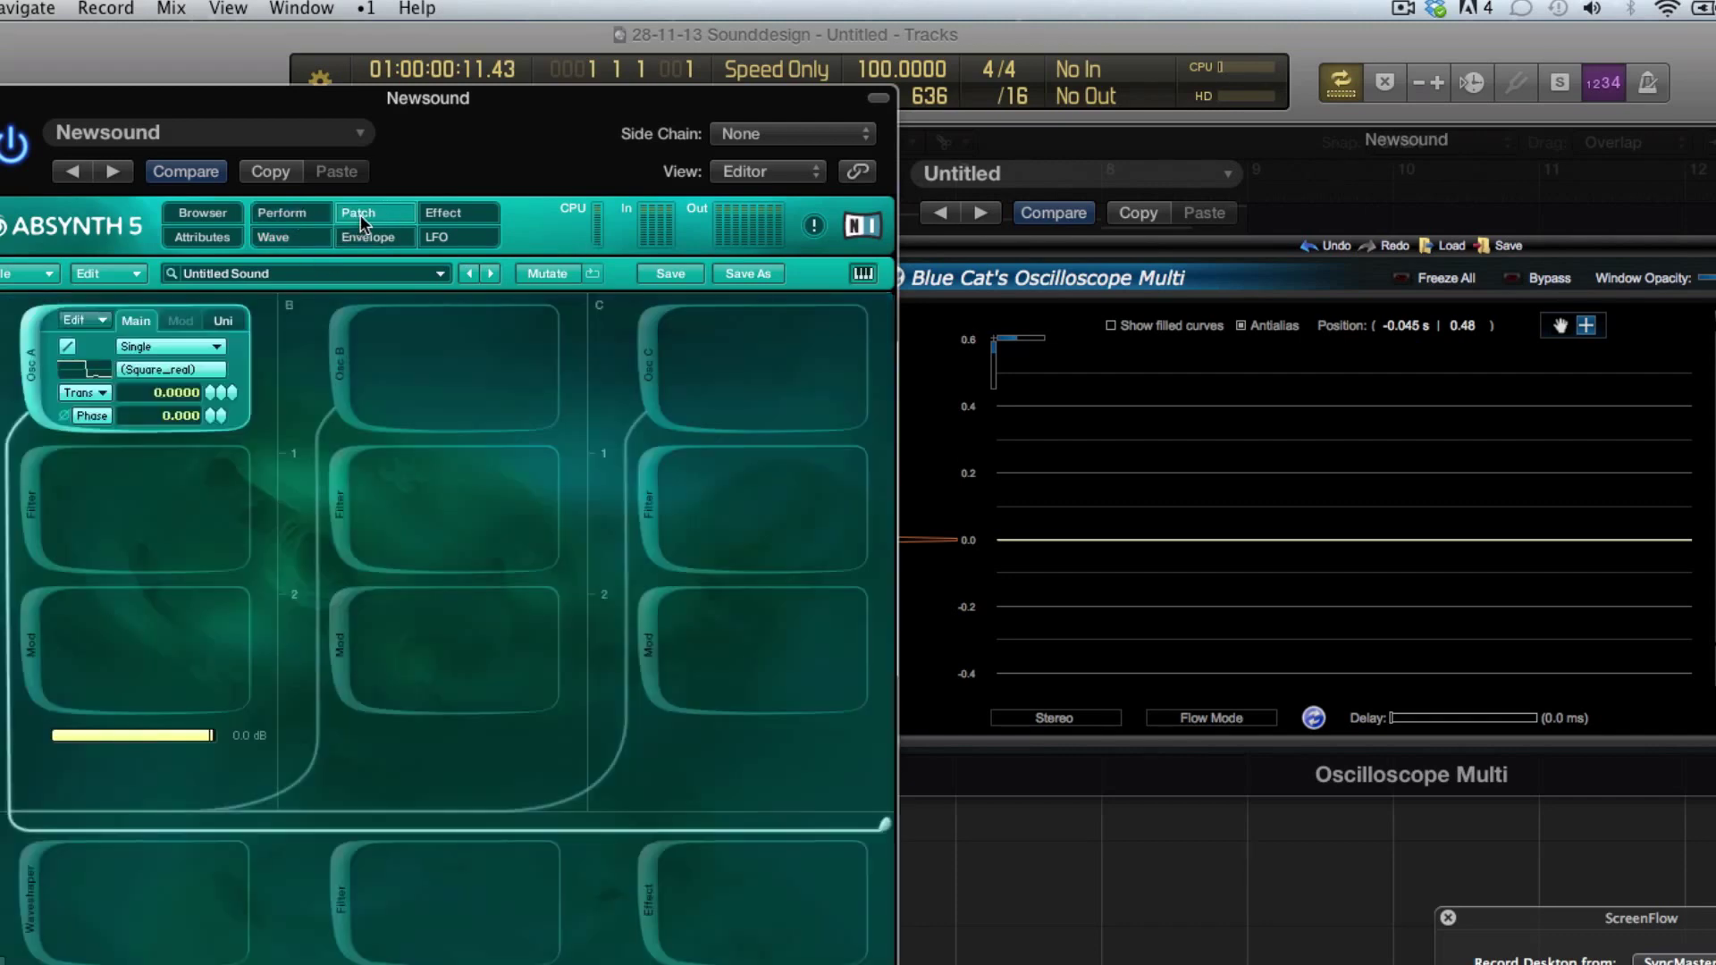
{"action": "left_click", "coordinate": [193, 371]}
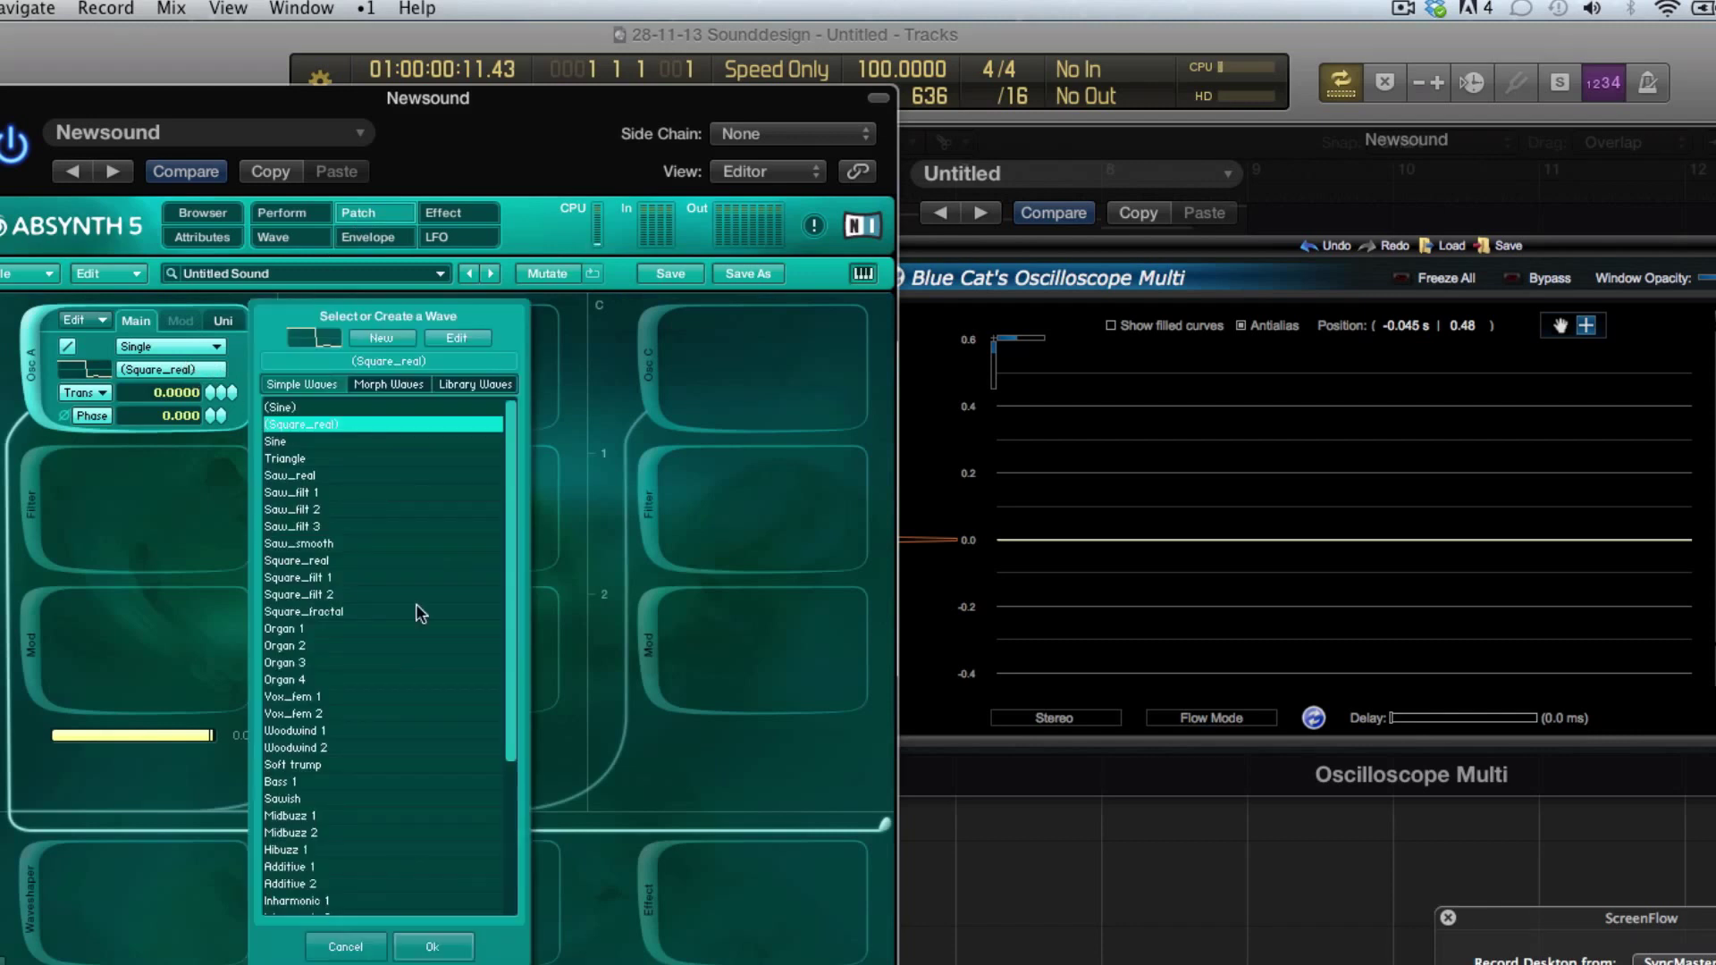
{"action": "left_click", "coordinate": [451, 941]}
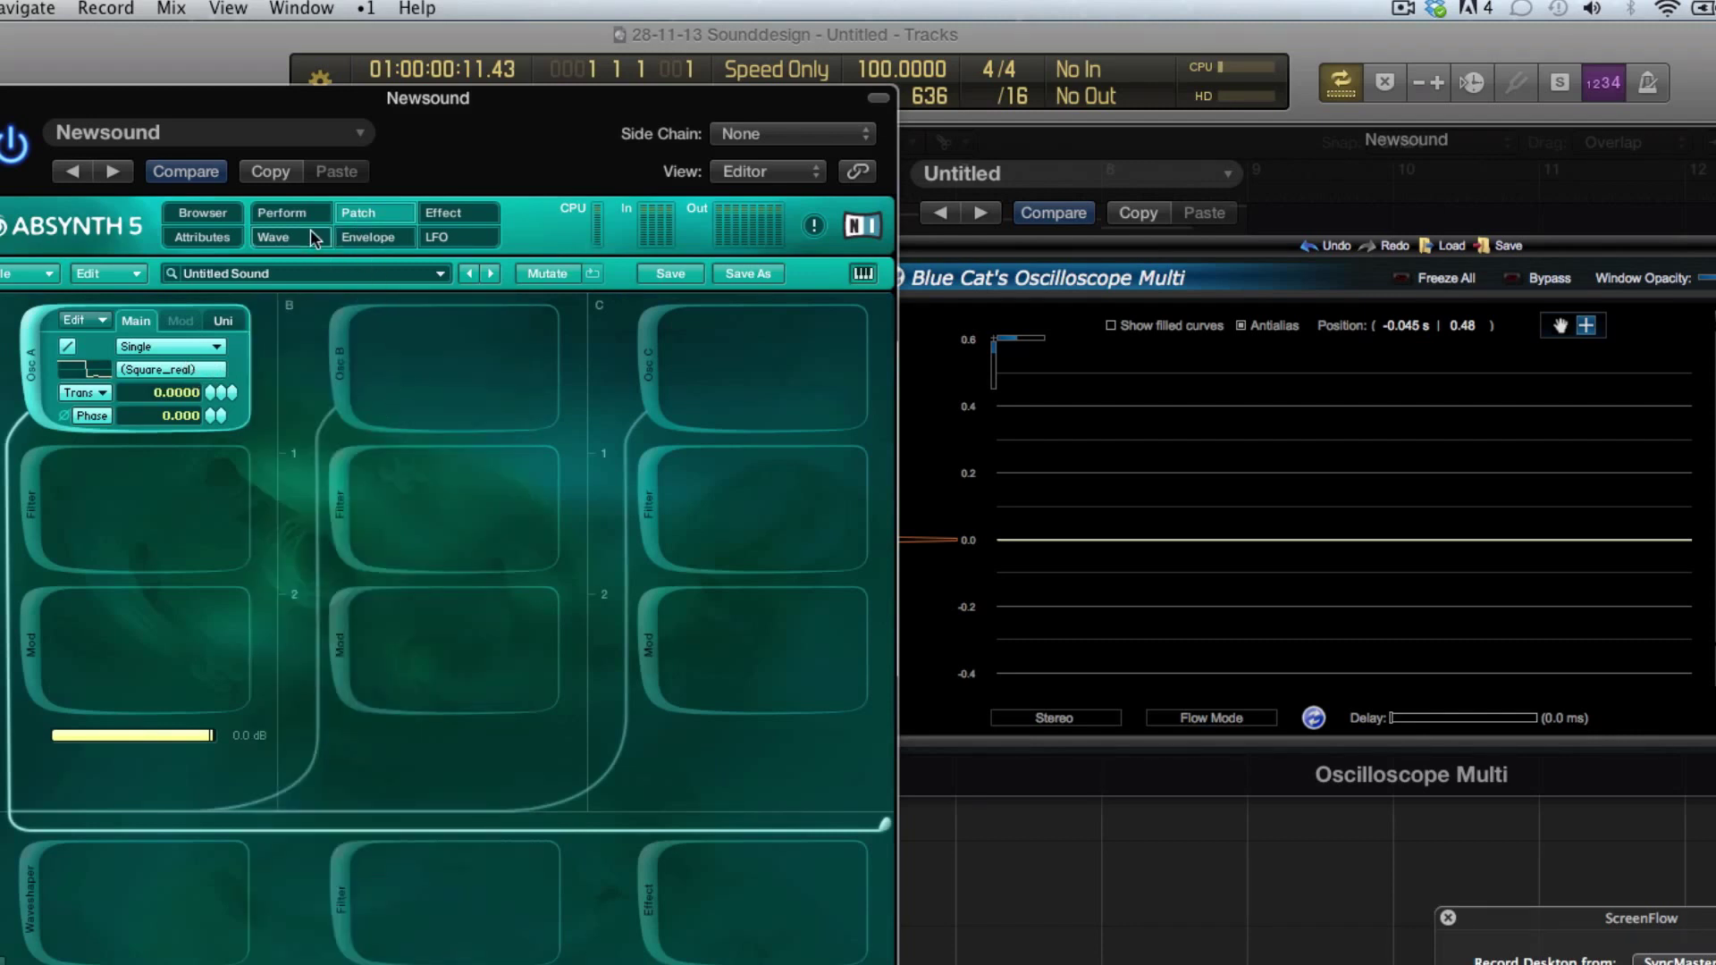
{"action": "left_click", "coordinate": [191, 372]}
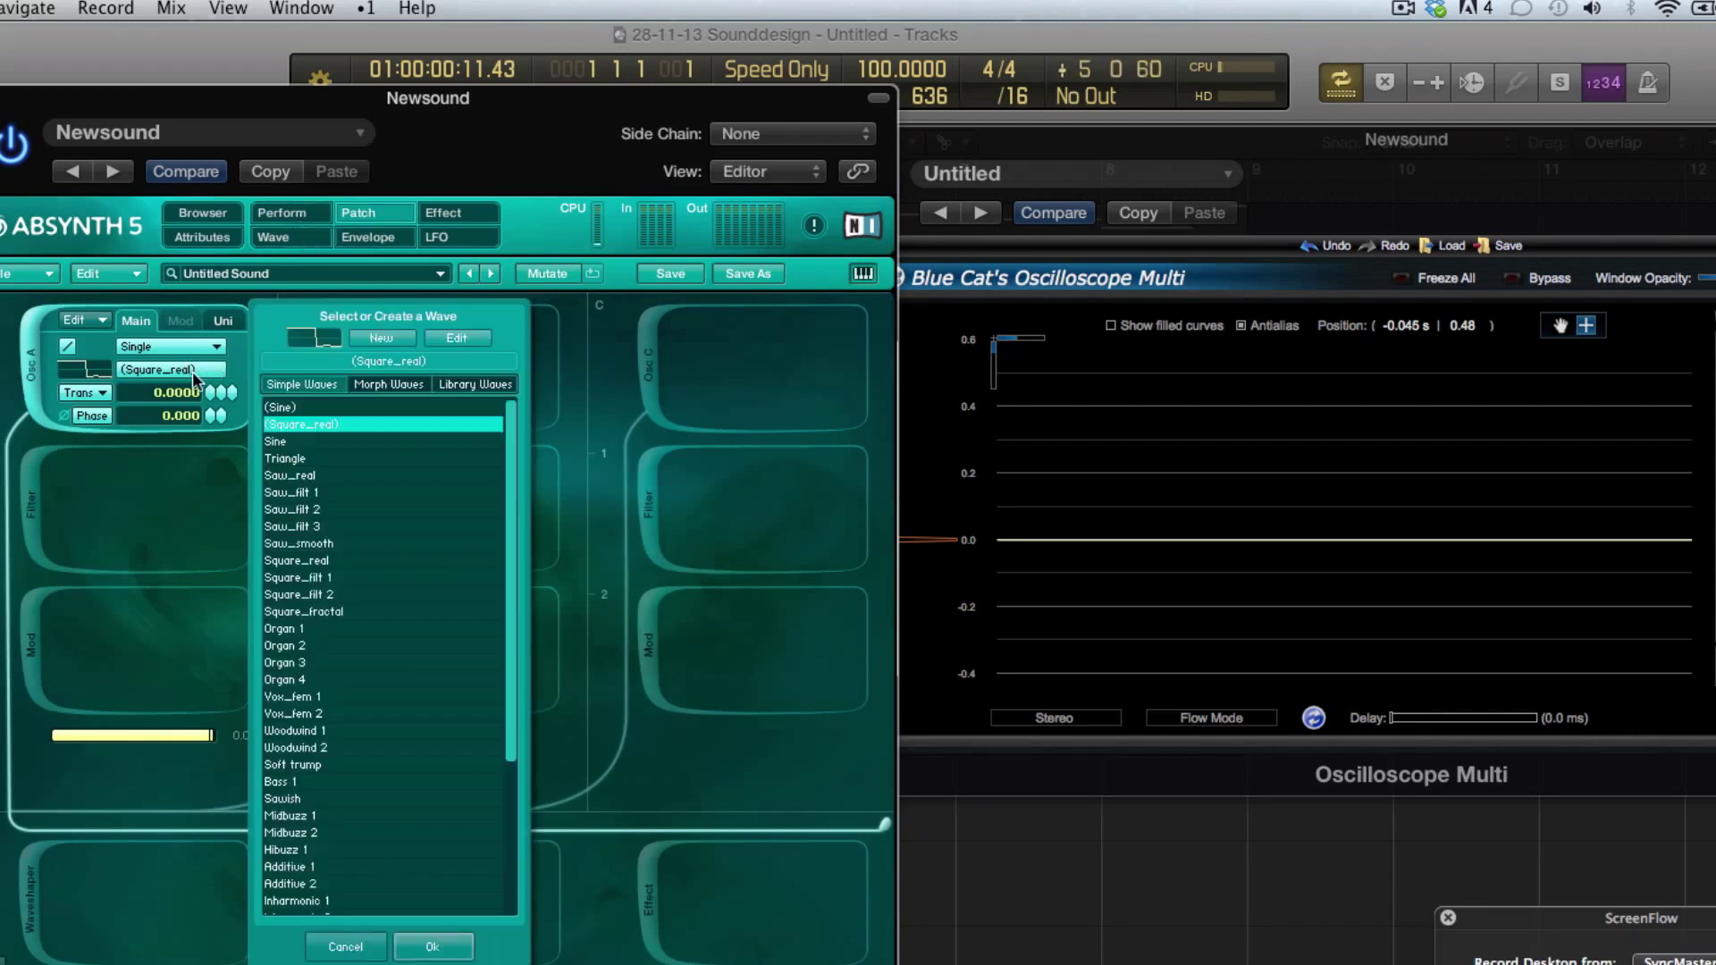
{"action": "left_click", "coordinate": [393, 345]}
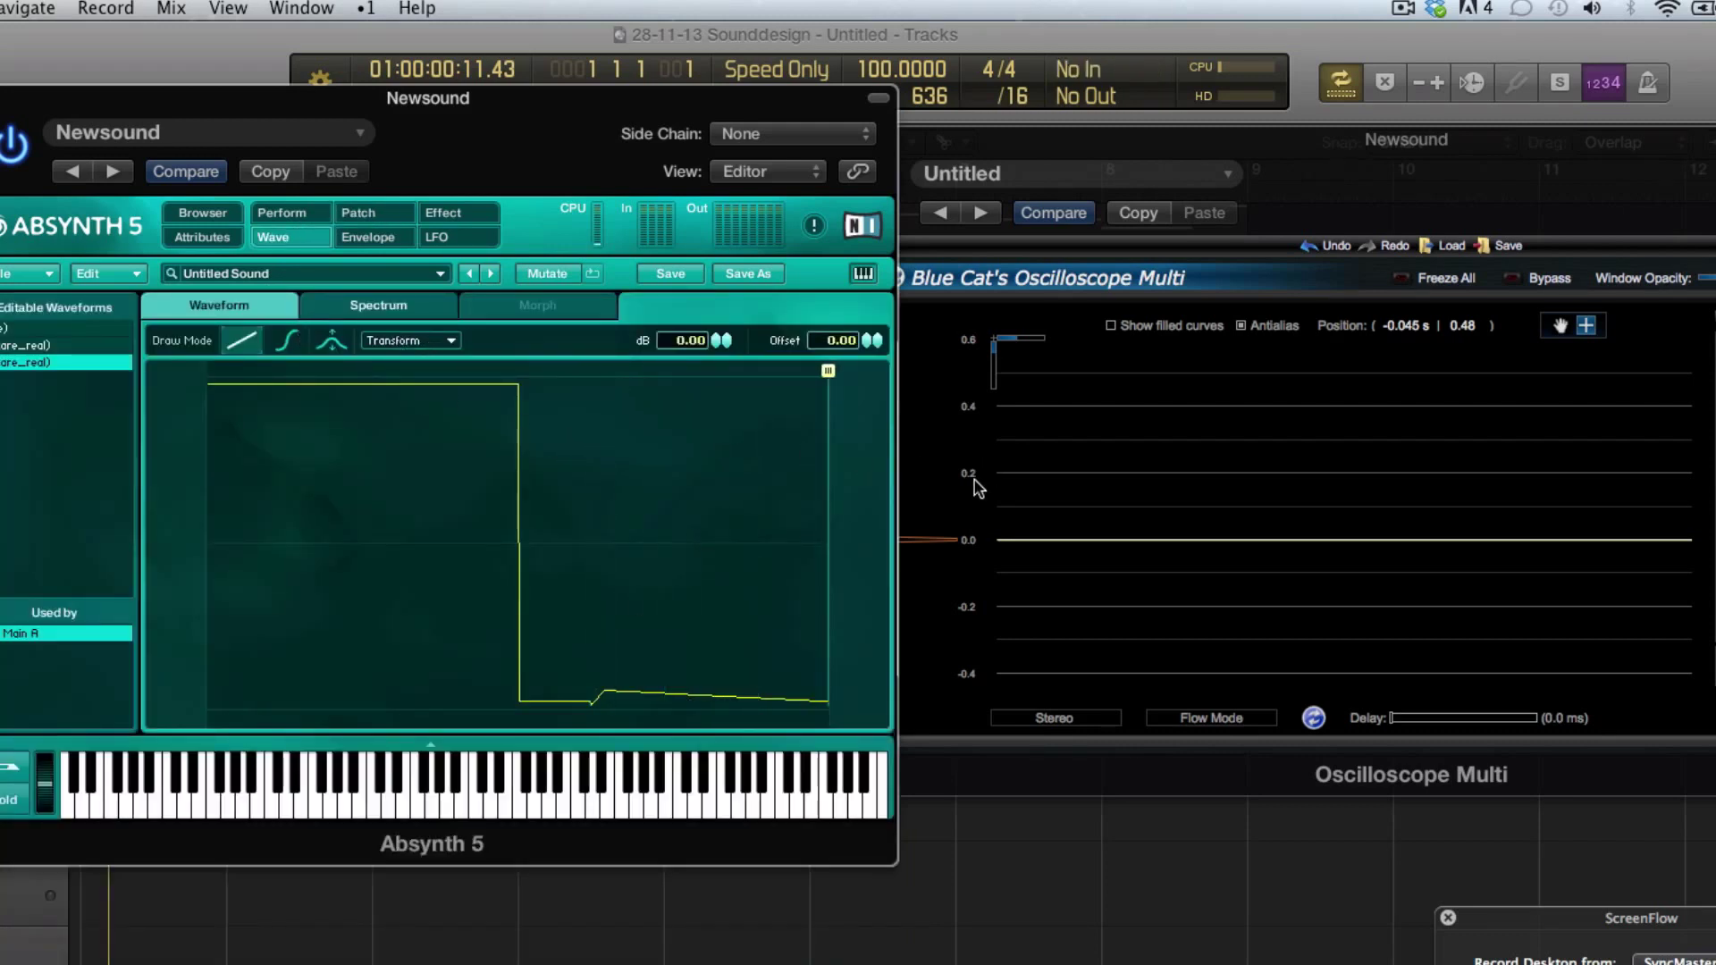
{"action": "left_click_drag", "start_coordinate": [528, 727], "coordinate": [582, 712]}
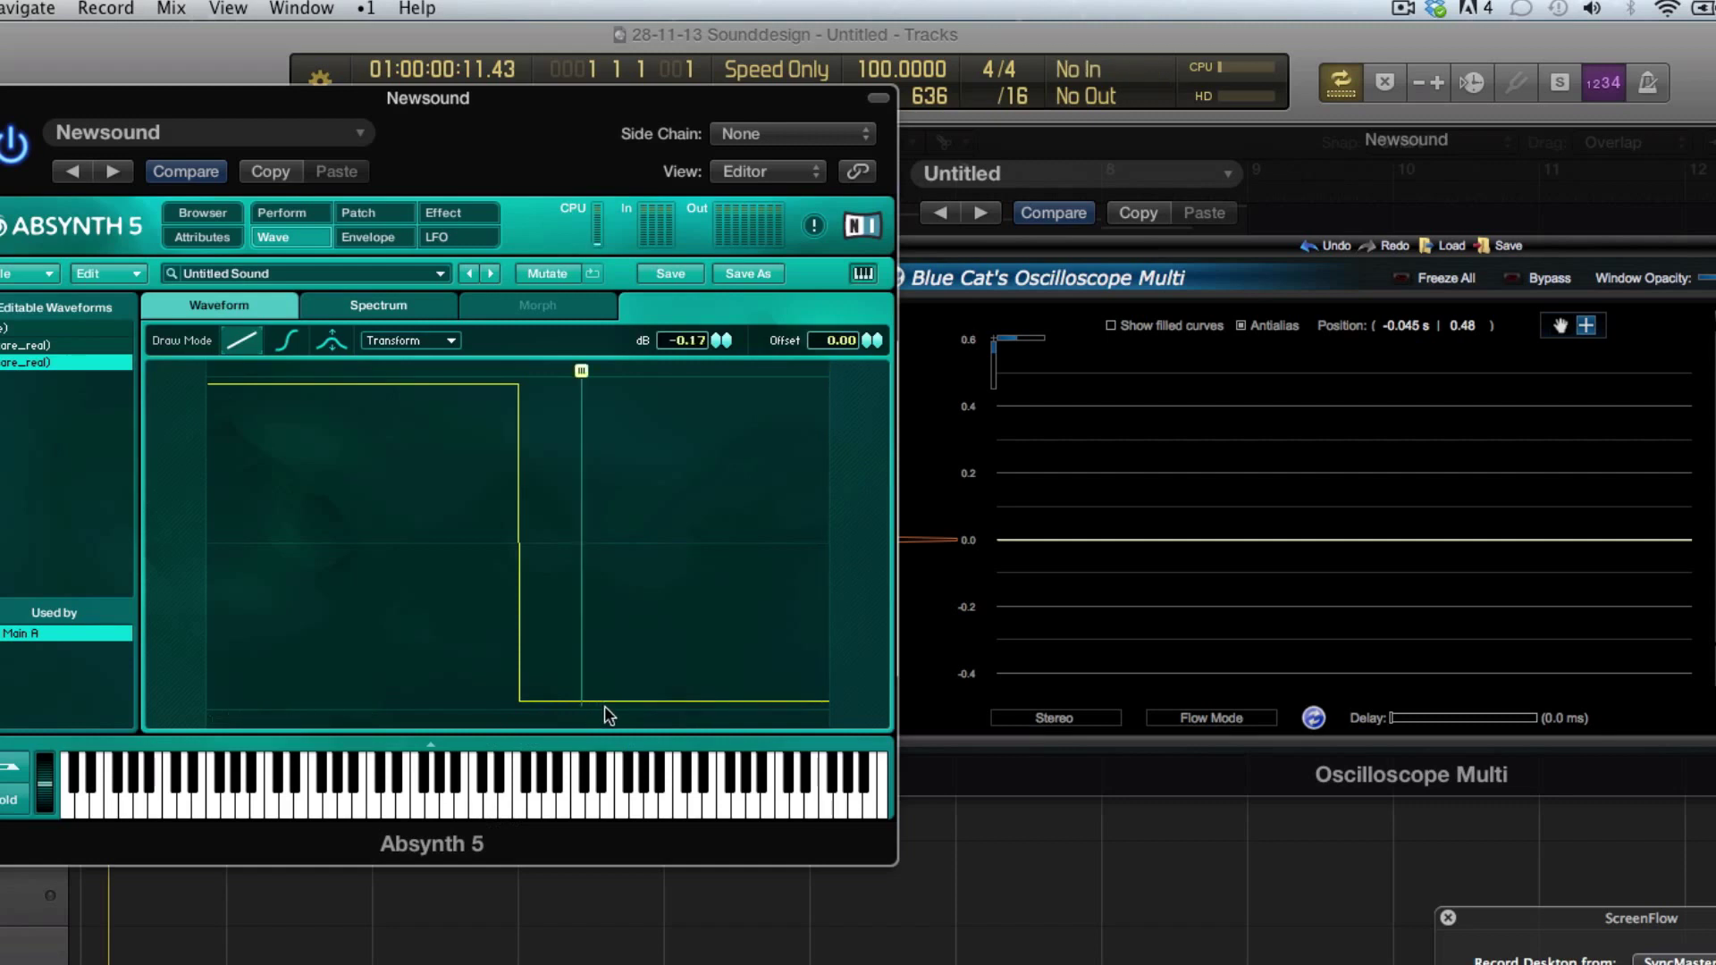
- Zero the three downward harmonics in the Spectrum and return to the Waveform
{"action": "left_click", "coordinate": [369, 308]}
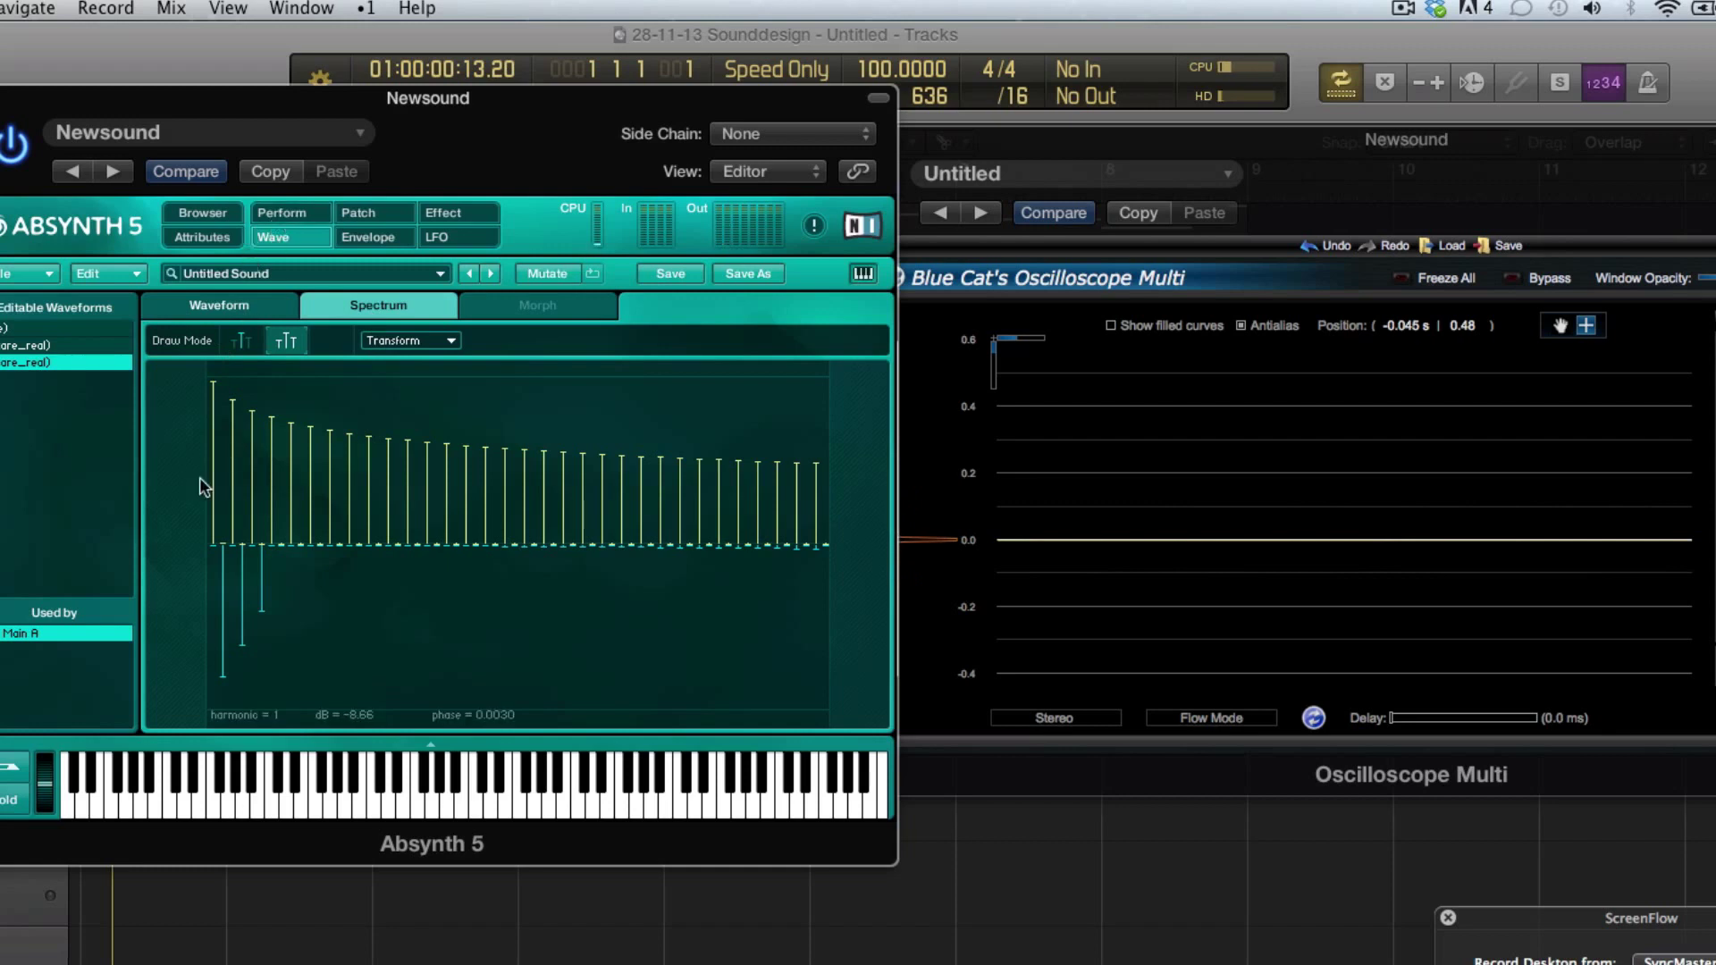
{"action": "left_click", "coordinate": [223, 545]}
{"action": "left_click", "coordinate": [243, 546]}
{"action": "left_click", "coordinate": [264, 545]}
{"action": "left_click", "coordinate": [266, 303]}
- Reverse the square wave, then Fractalize it with 8 iterations and 70.60 displacement
{"action": "left_click", "coordinate": [438, 342]}
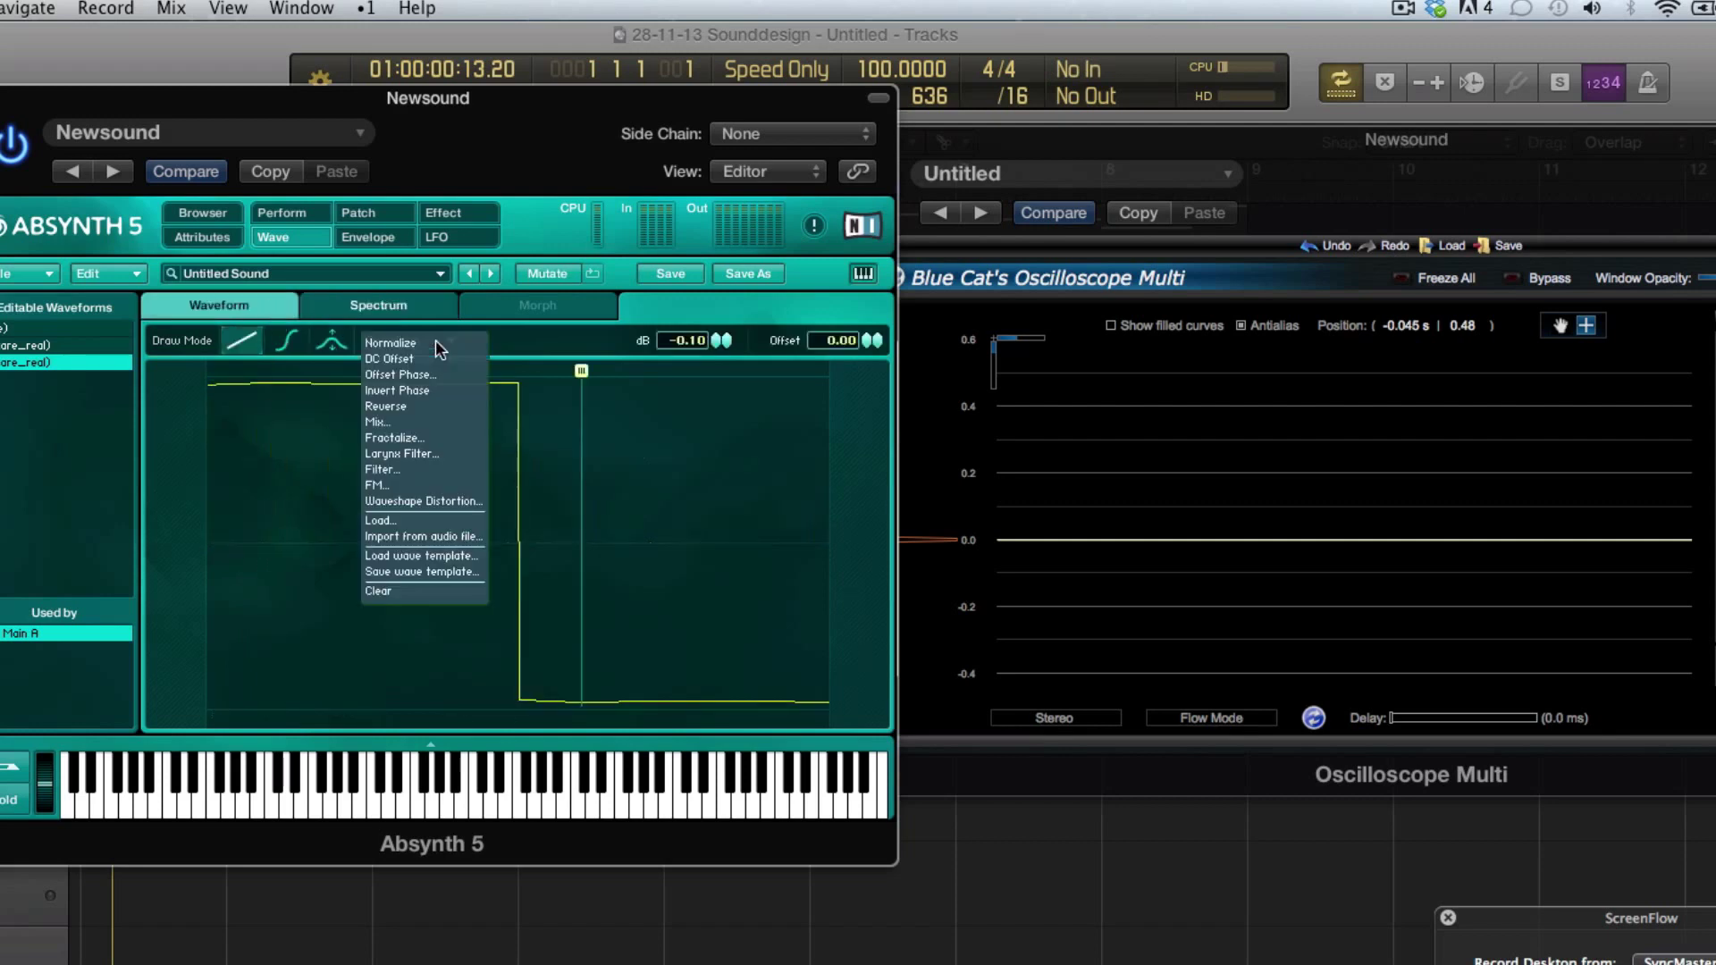
{"action": "left_click", "coordinate": [464, 406]}
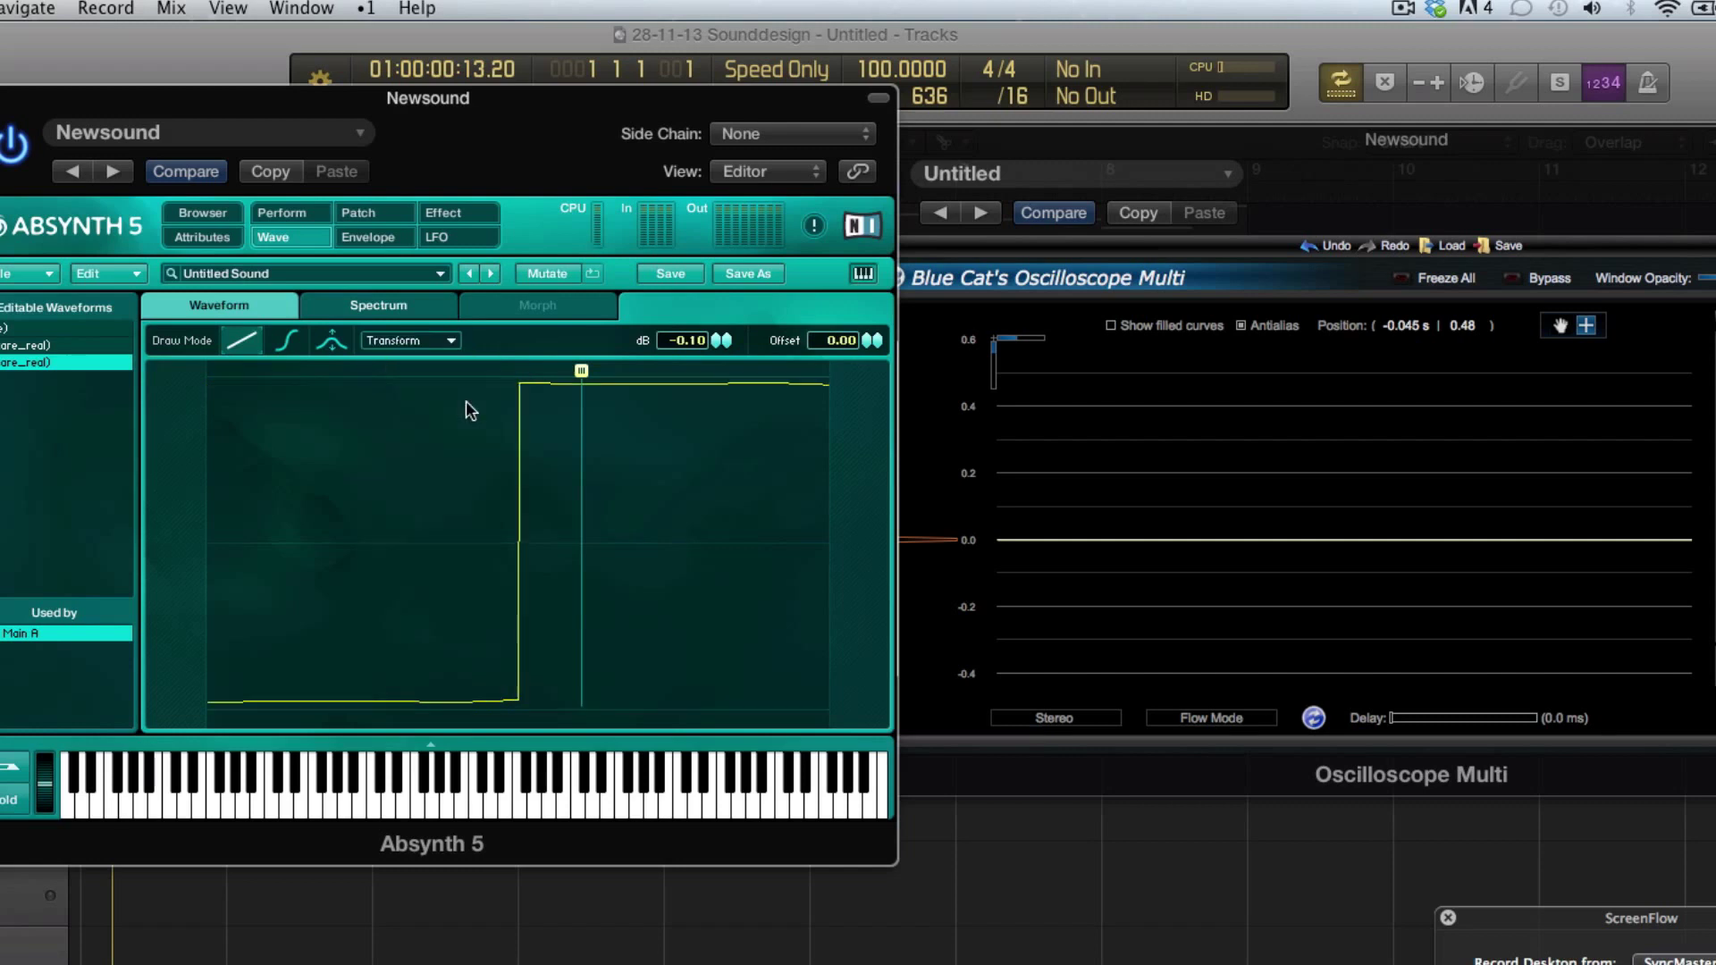
{"action": "left_click", "coordinate": [386, 341]}
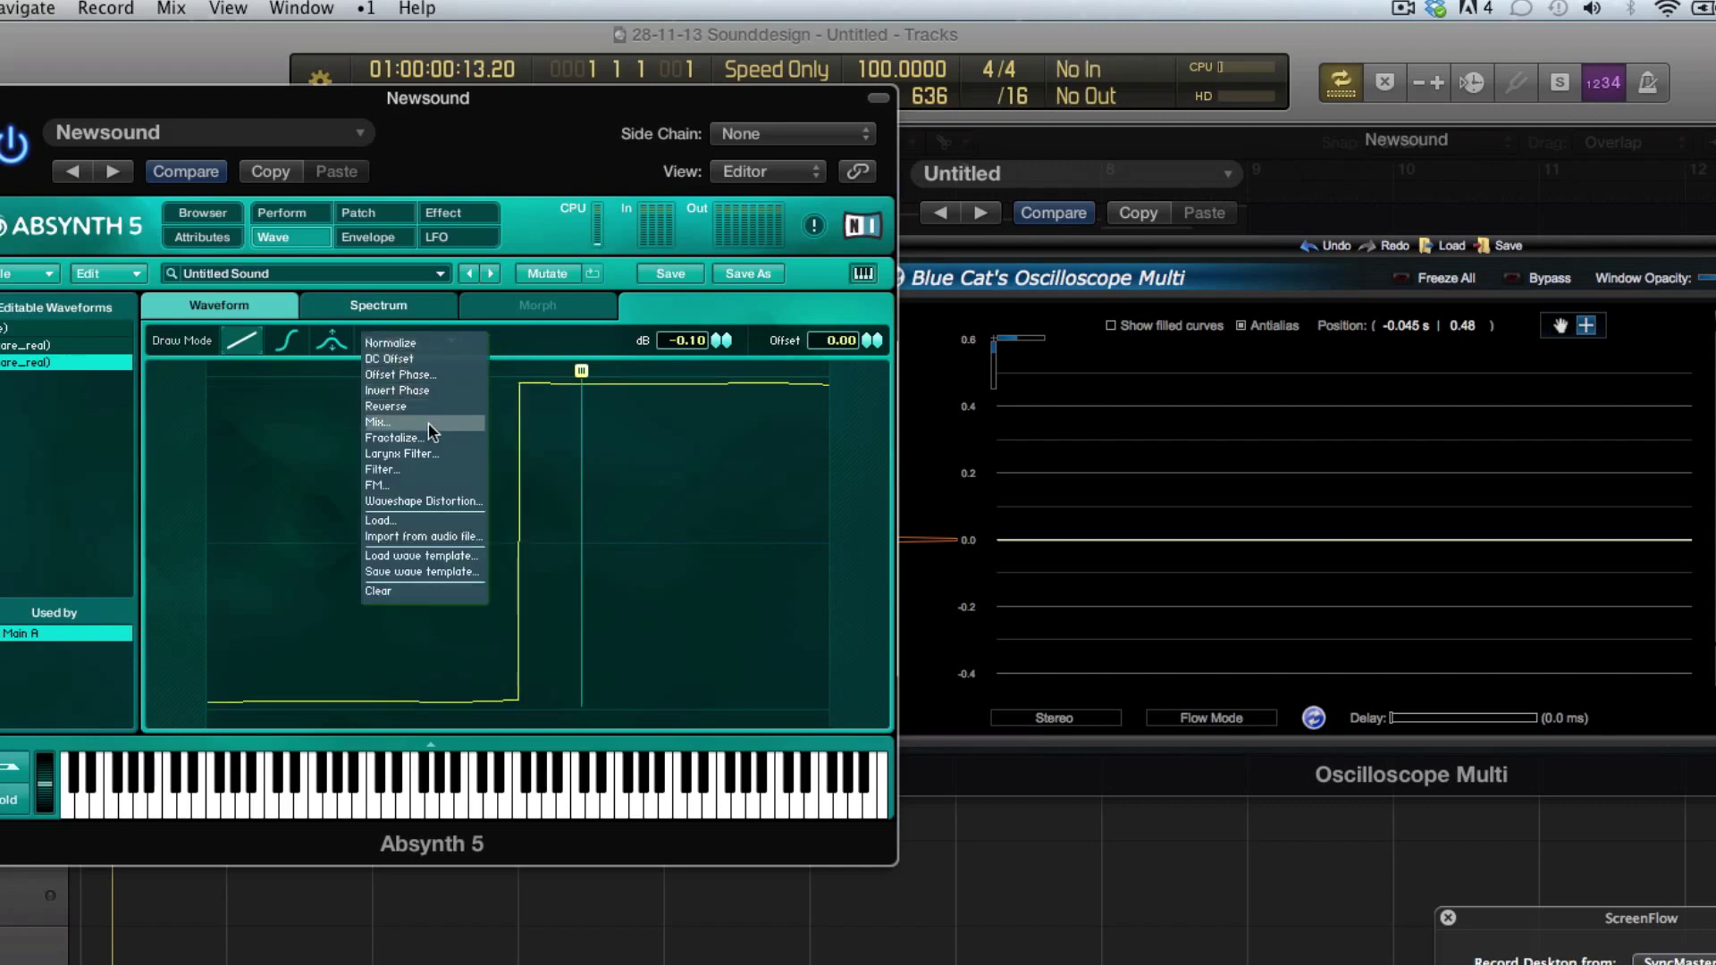
{"action": "left_click", "coordinate": [452, 437]}
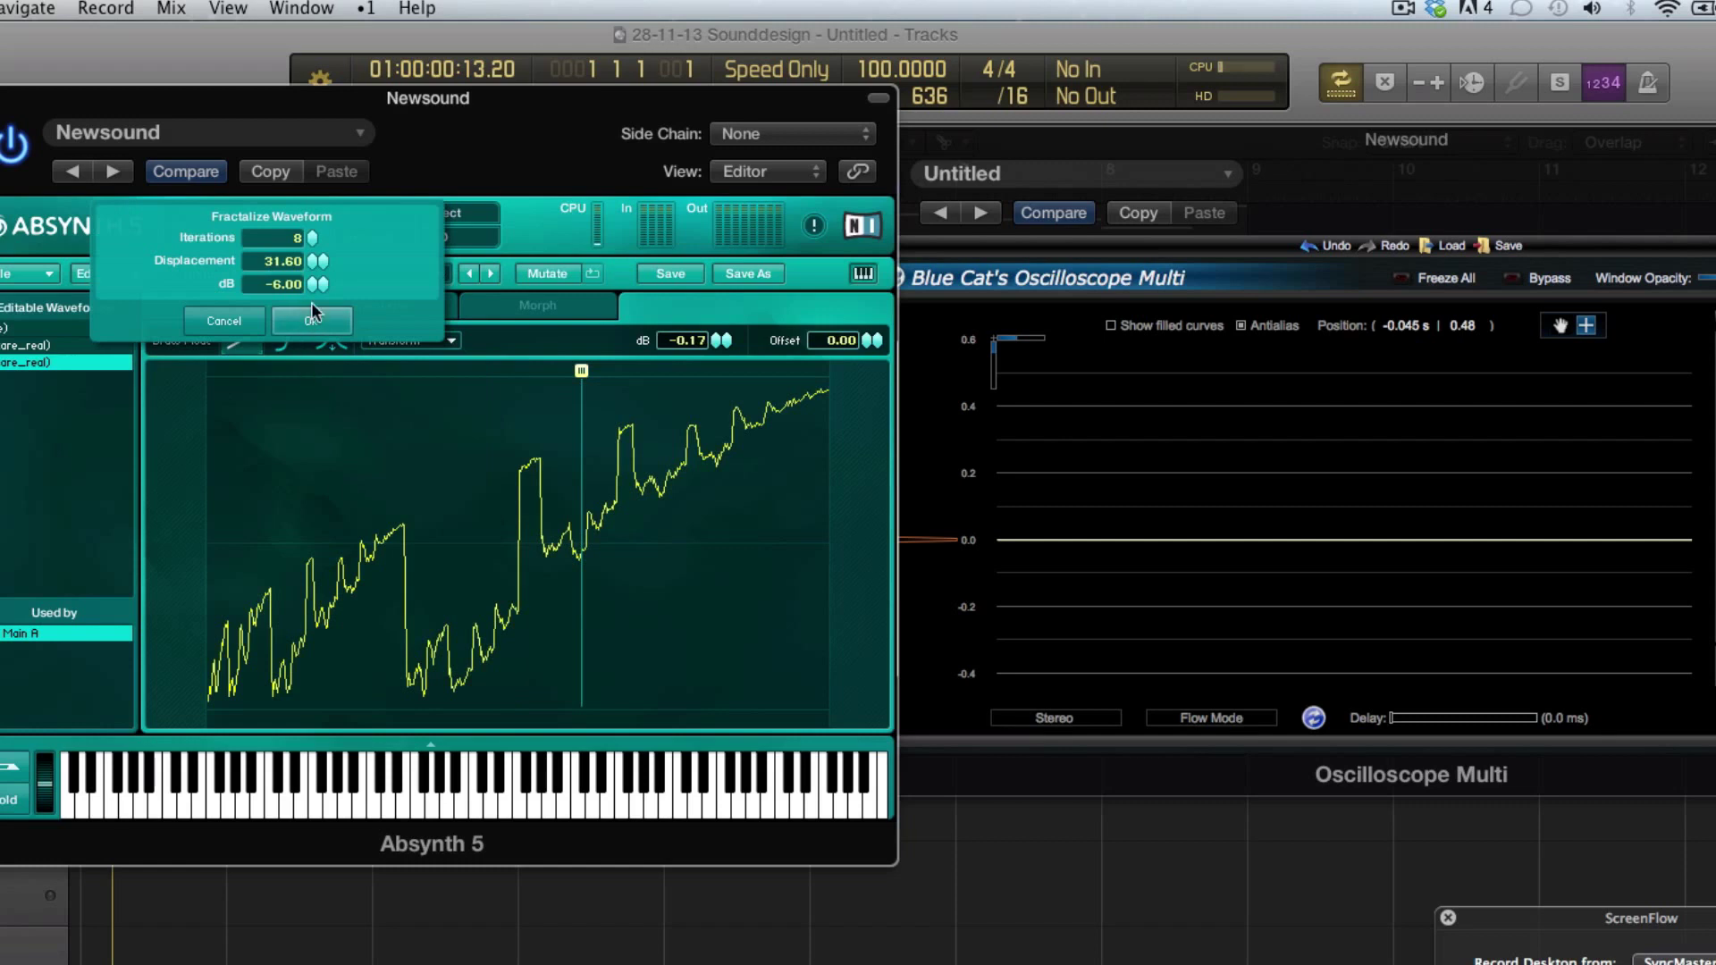
{"action": "mouse_move", "coordinate": [318, 237]}
{"action": "left_mouse_down"}
{"action": "mouse_move", "coordinate": [314, 286]}
{"action": "mouse_move", "coordinate": [313, 231]}
{"action": "left_mouse_up"}
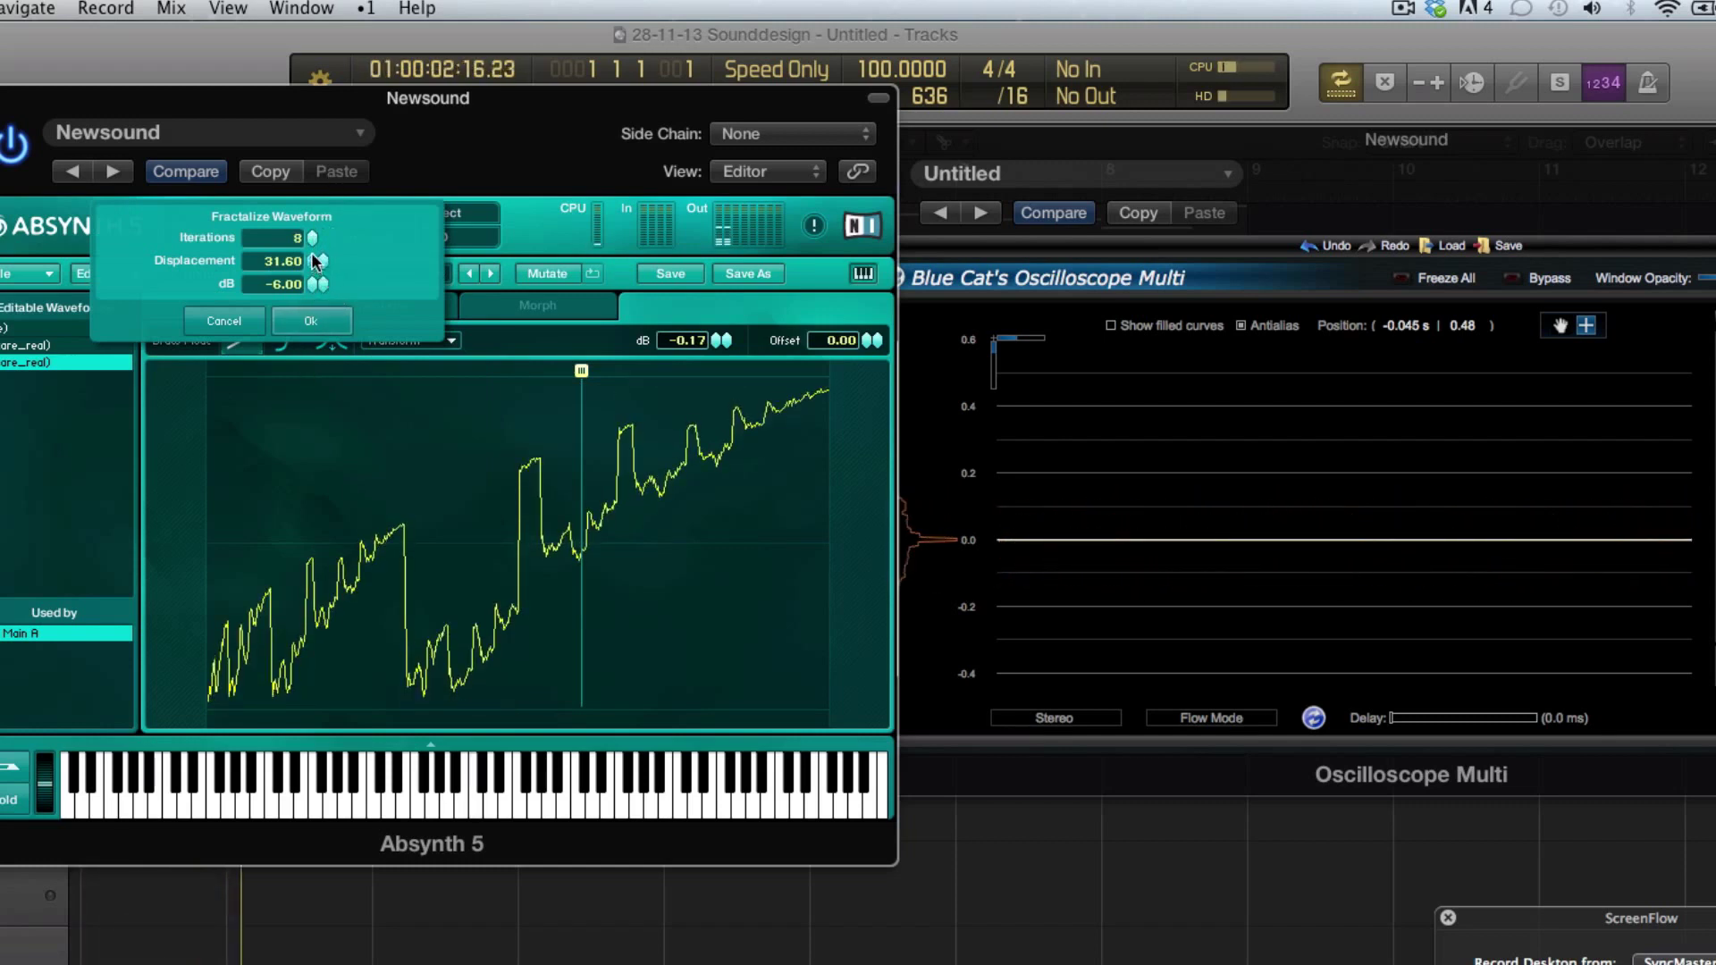
{"action": "mouse_move", "coordinate": [311, 260]}
{"action": "left_mouse_down"}
{"action": "mouse_move", "coordinate": [312, 283]}
{"action": "mouse_move", "coordinate": [314, 210]}
{"action": "mouse_move", "coordinate": [330, 212]}
{"action": "mouse_move", "coordinate": [330, 282]}
{"action": "left_mouse_up"}
{"action": "left_click", "coordinate": [312, 320]}
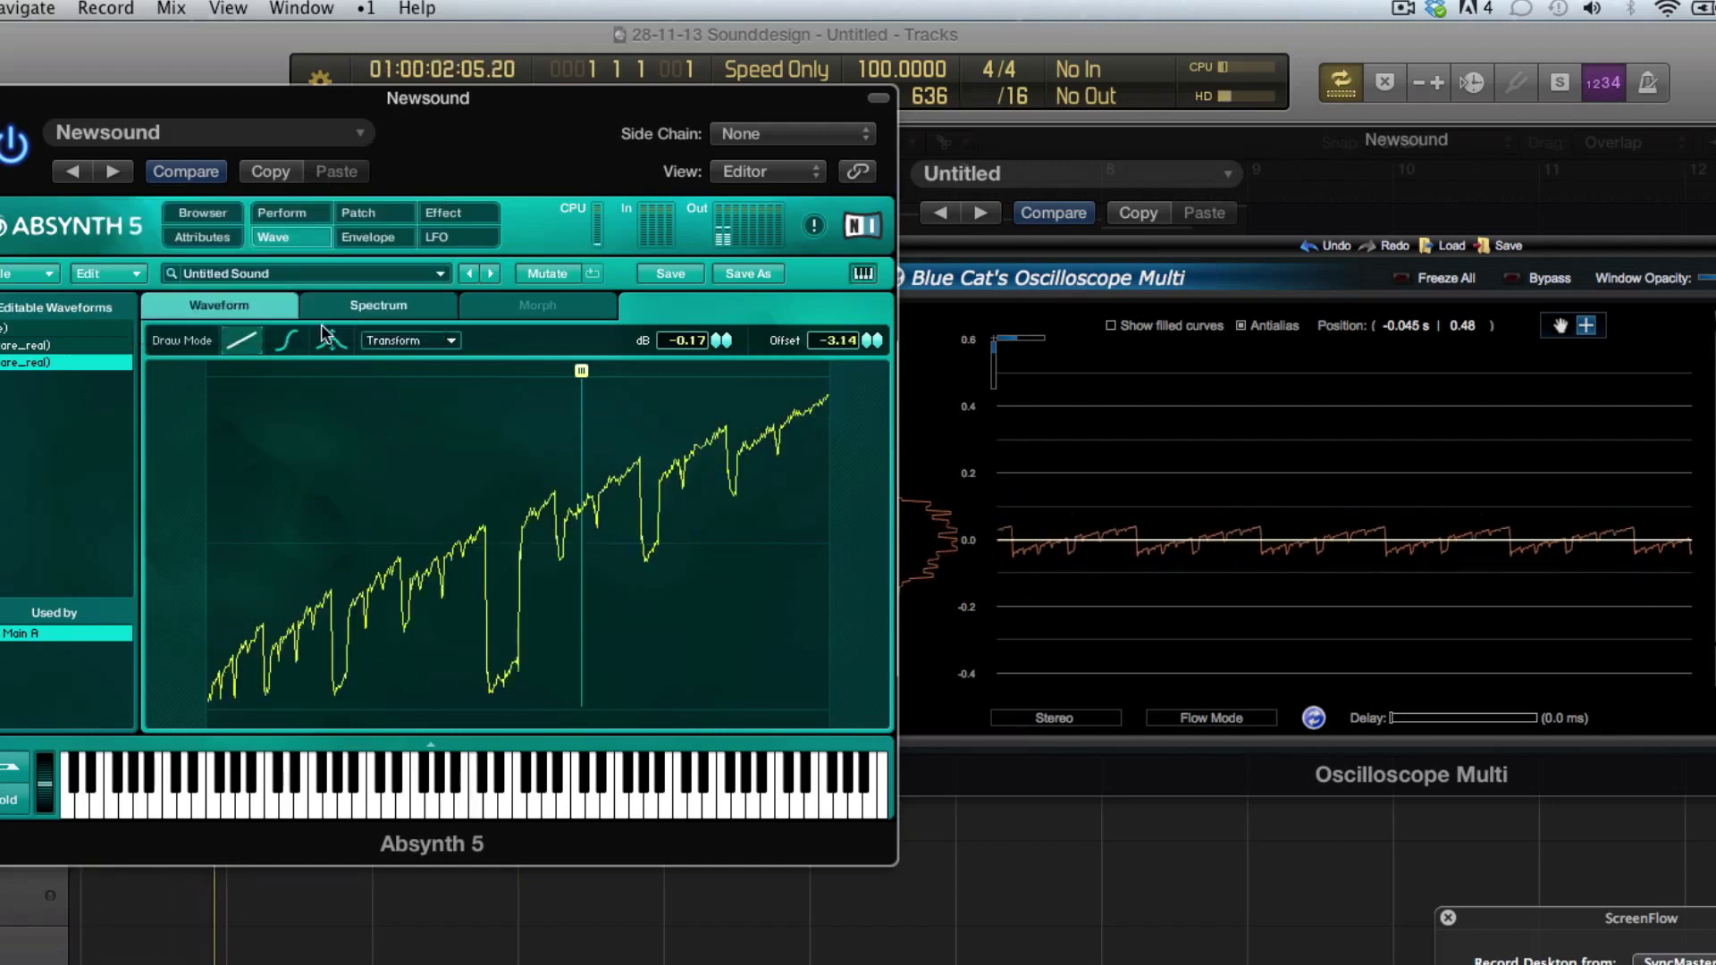
{"action": "left_click", "coordinate": [370, 308]}
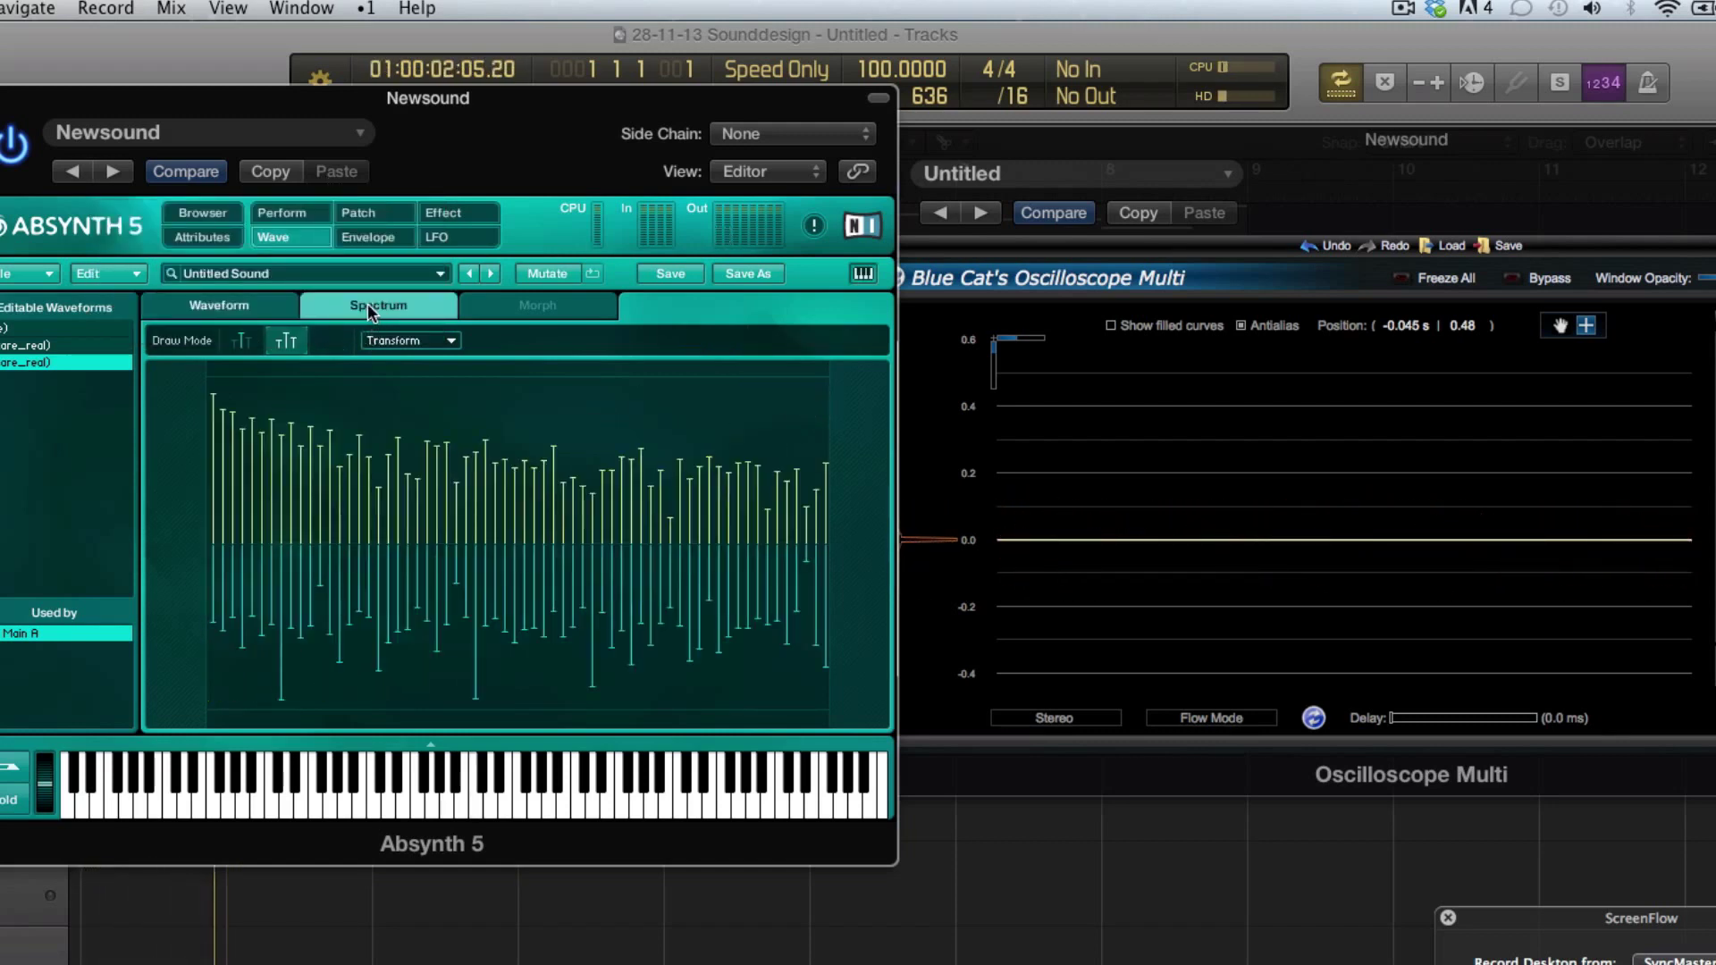
{"action": "left_click", "coordinate": [235, 308]}
{"action": "left_click", "coordinate": [411, 340]}
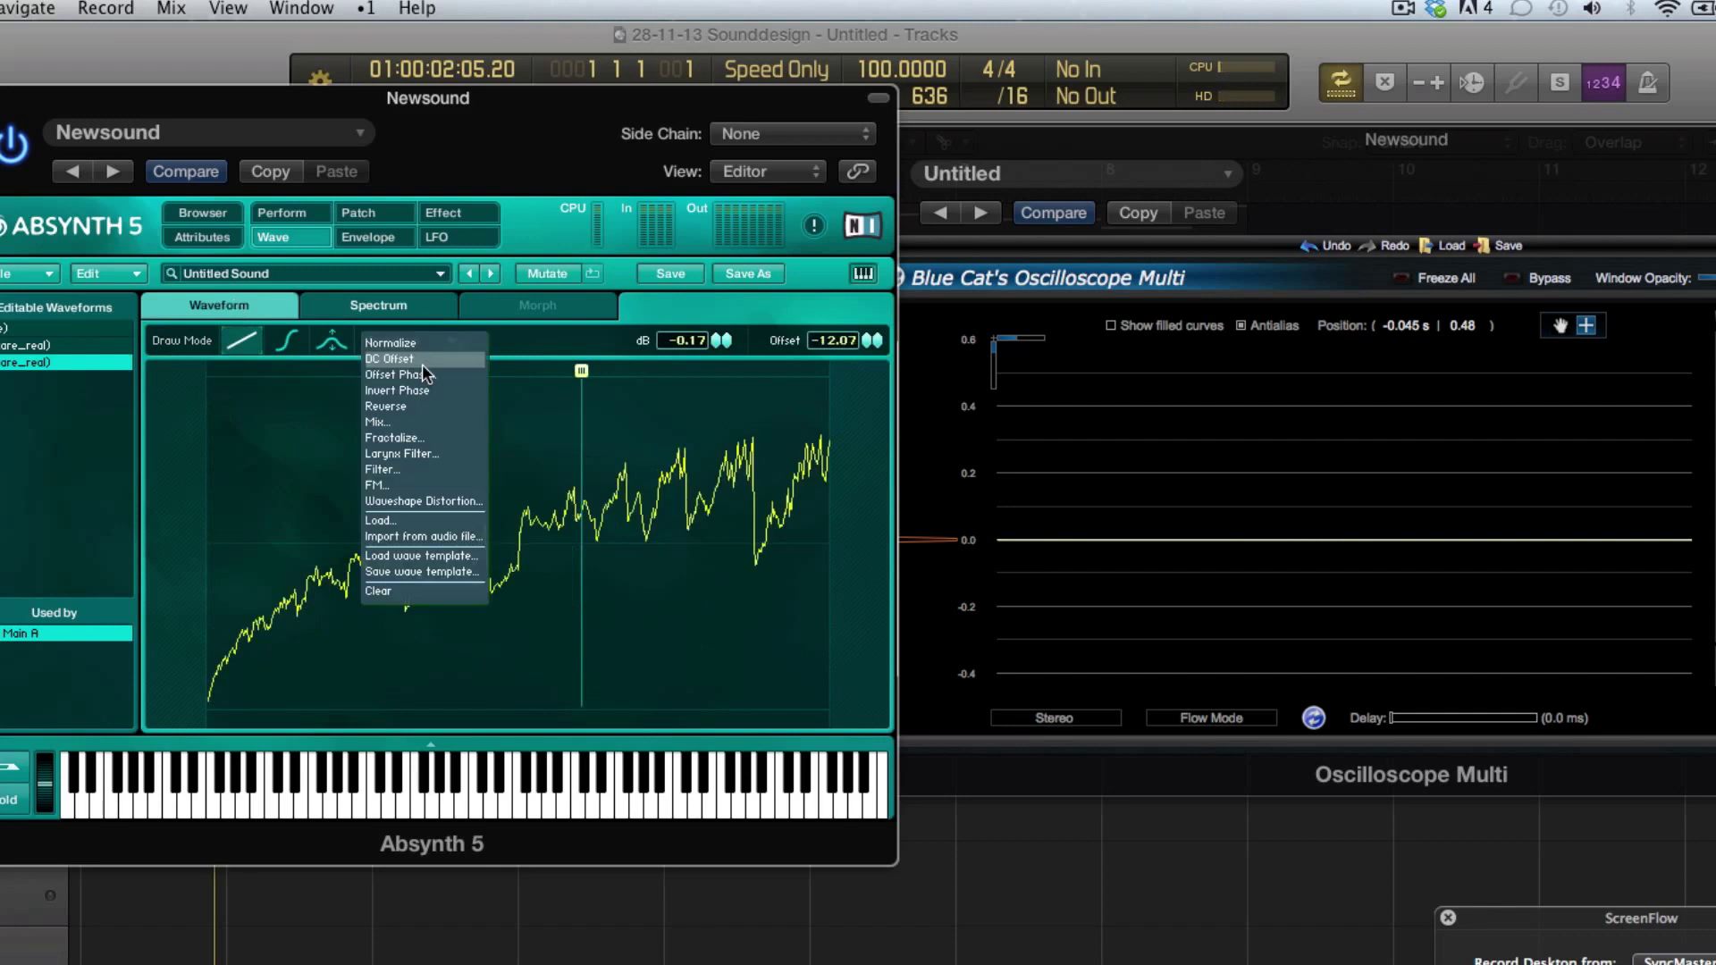
- Apply an LP Filter to the wave, then draw harmonics from 29 upward to full height
{"action": "left_click", "coordinate": [442, 472]}
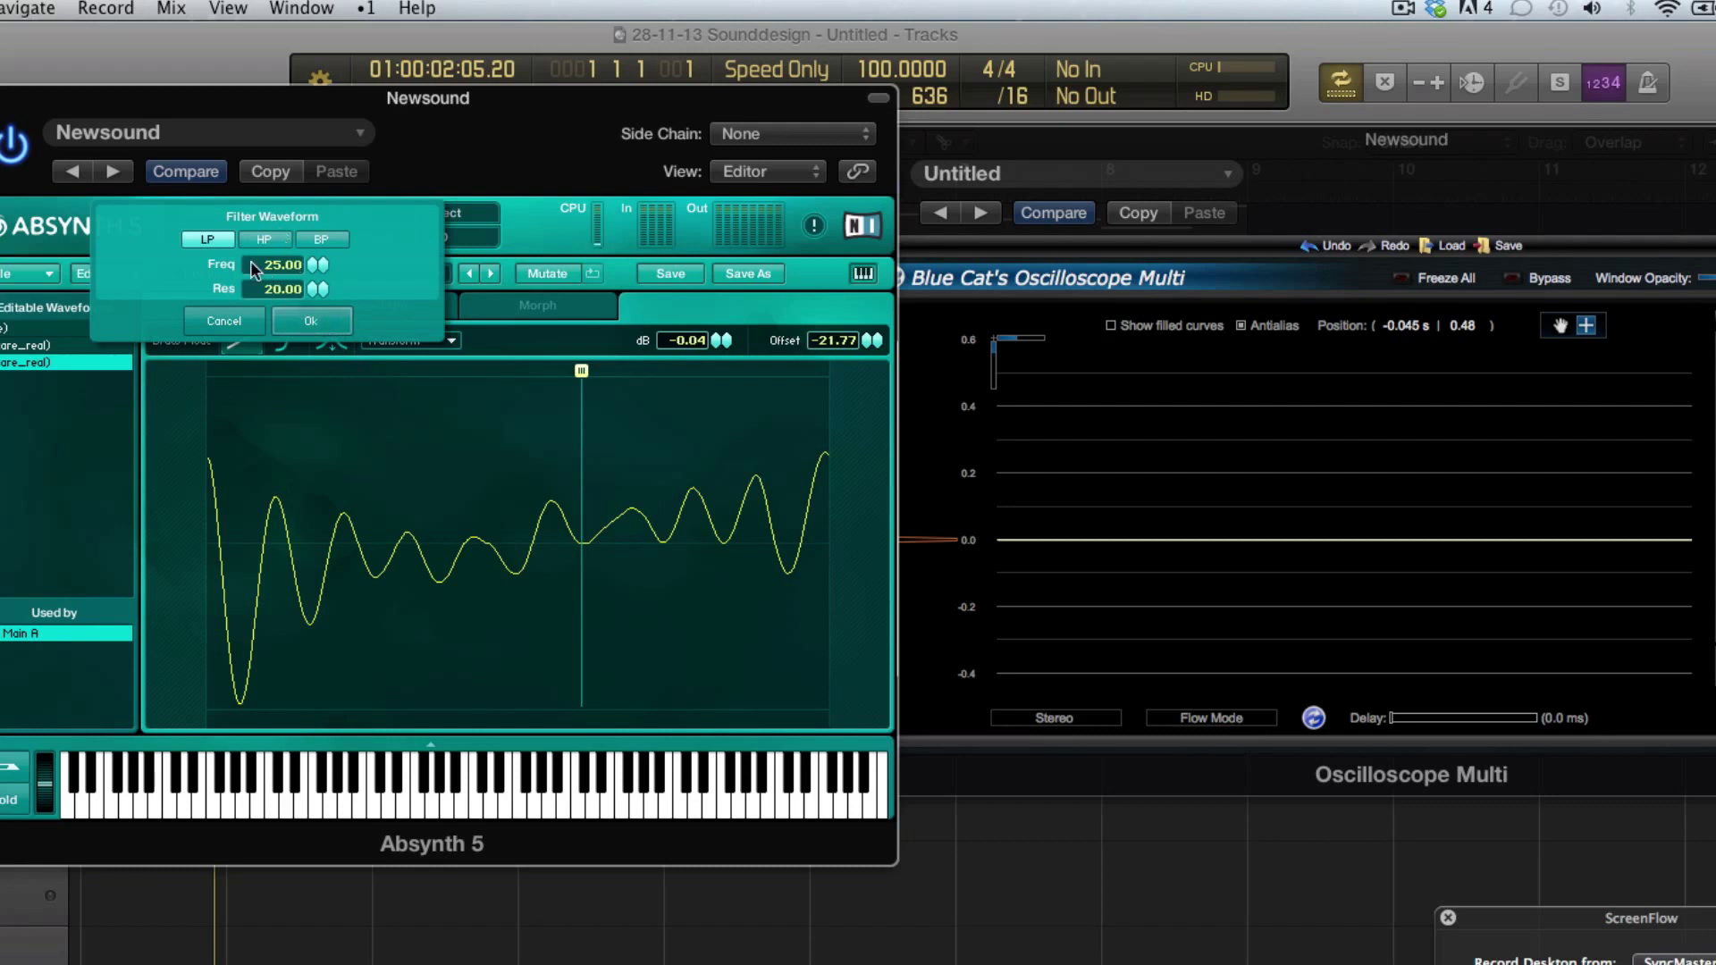
{"action": "left_click", "coordinate": [329, 322]}
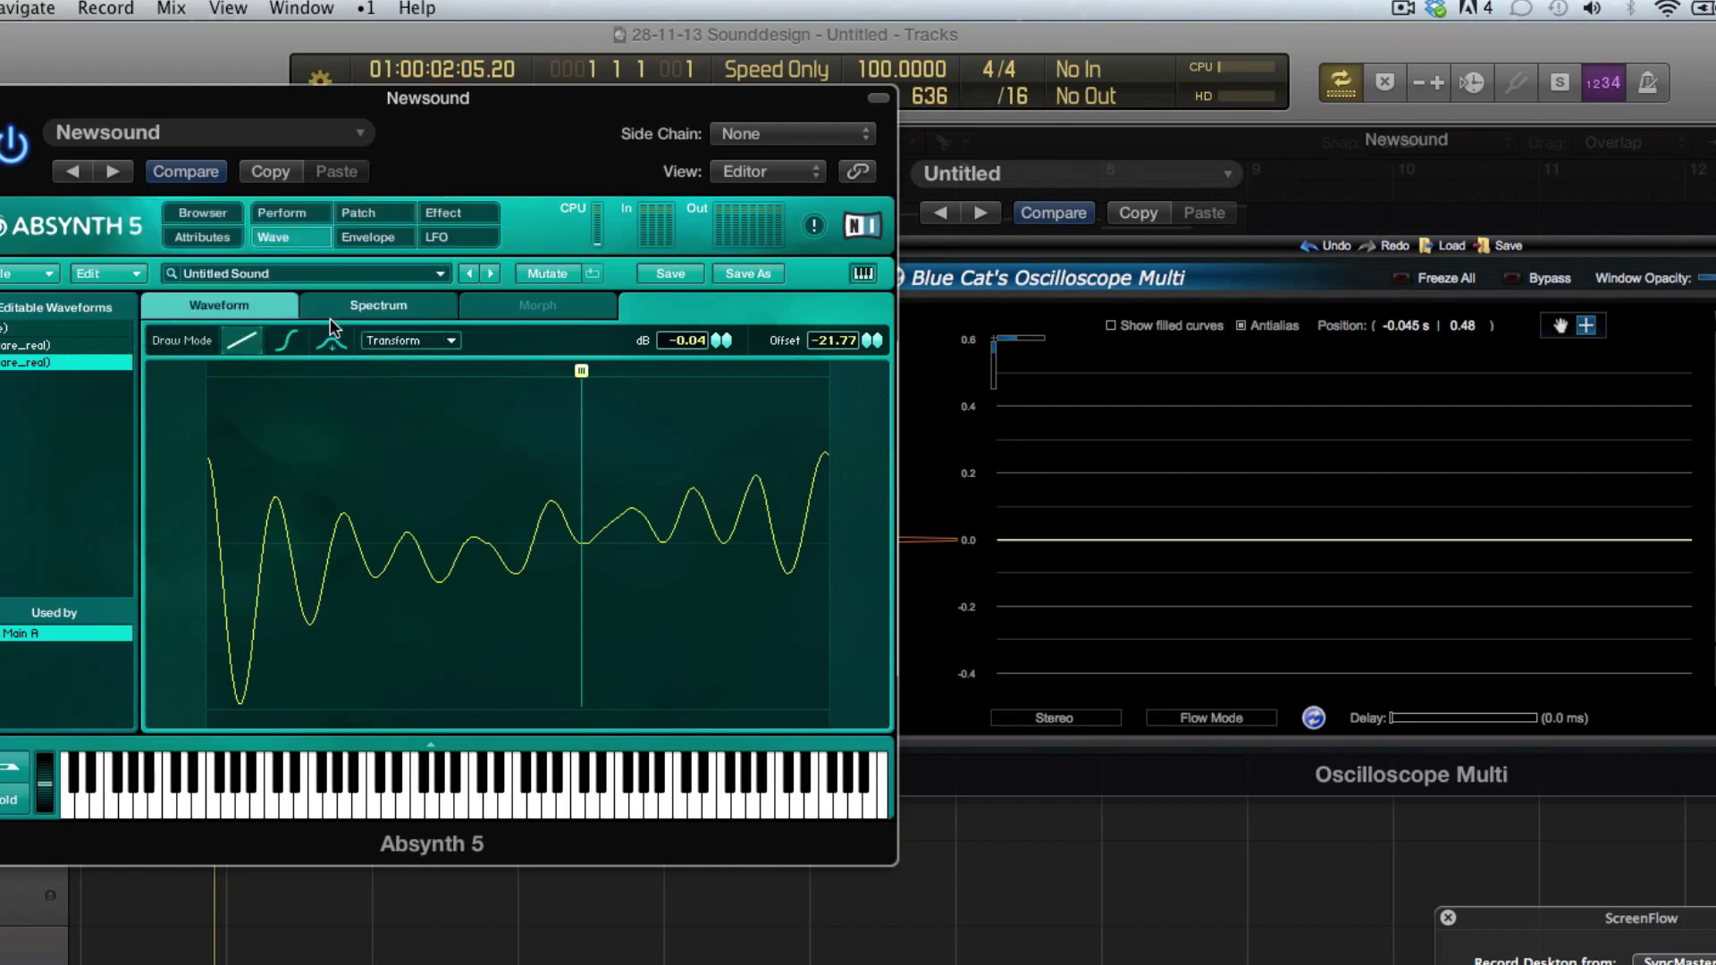
{"action": "left_click", "coordinate": [376, 306]}
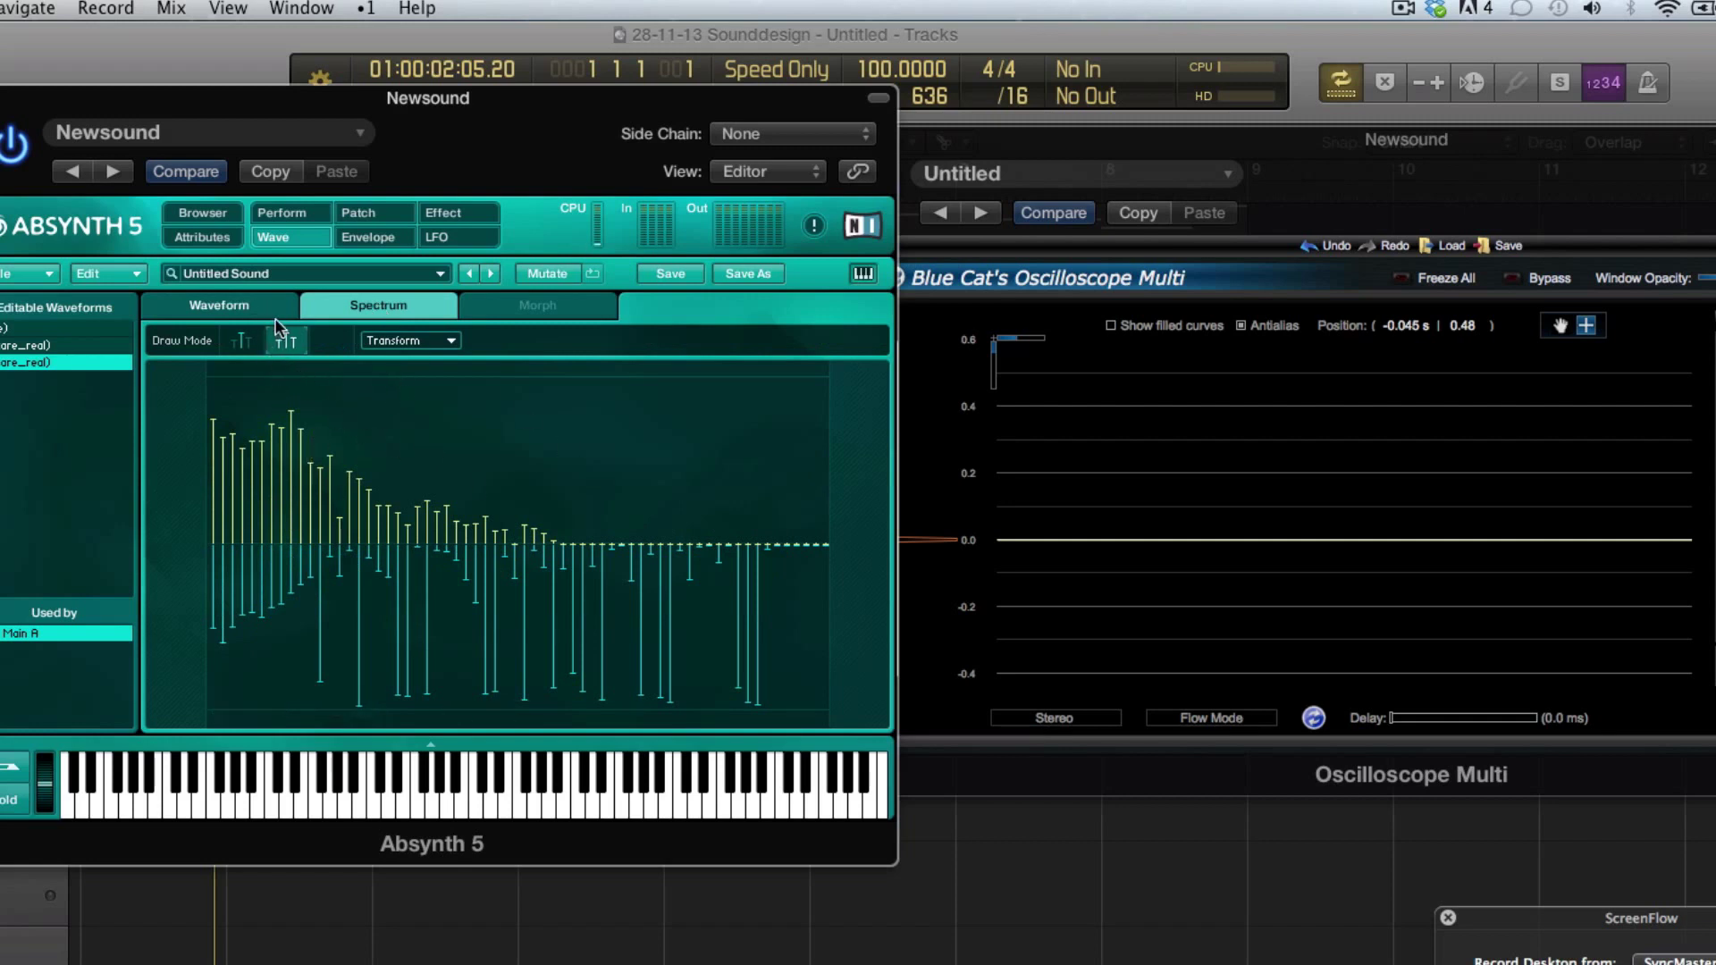
{"action": "key", "text": "space"}
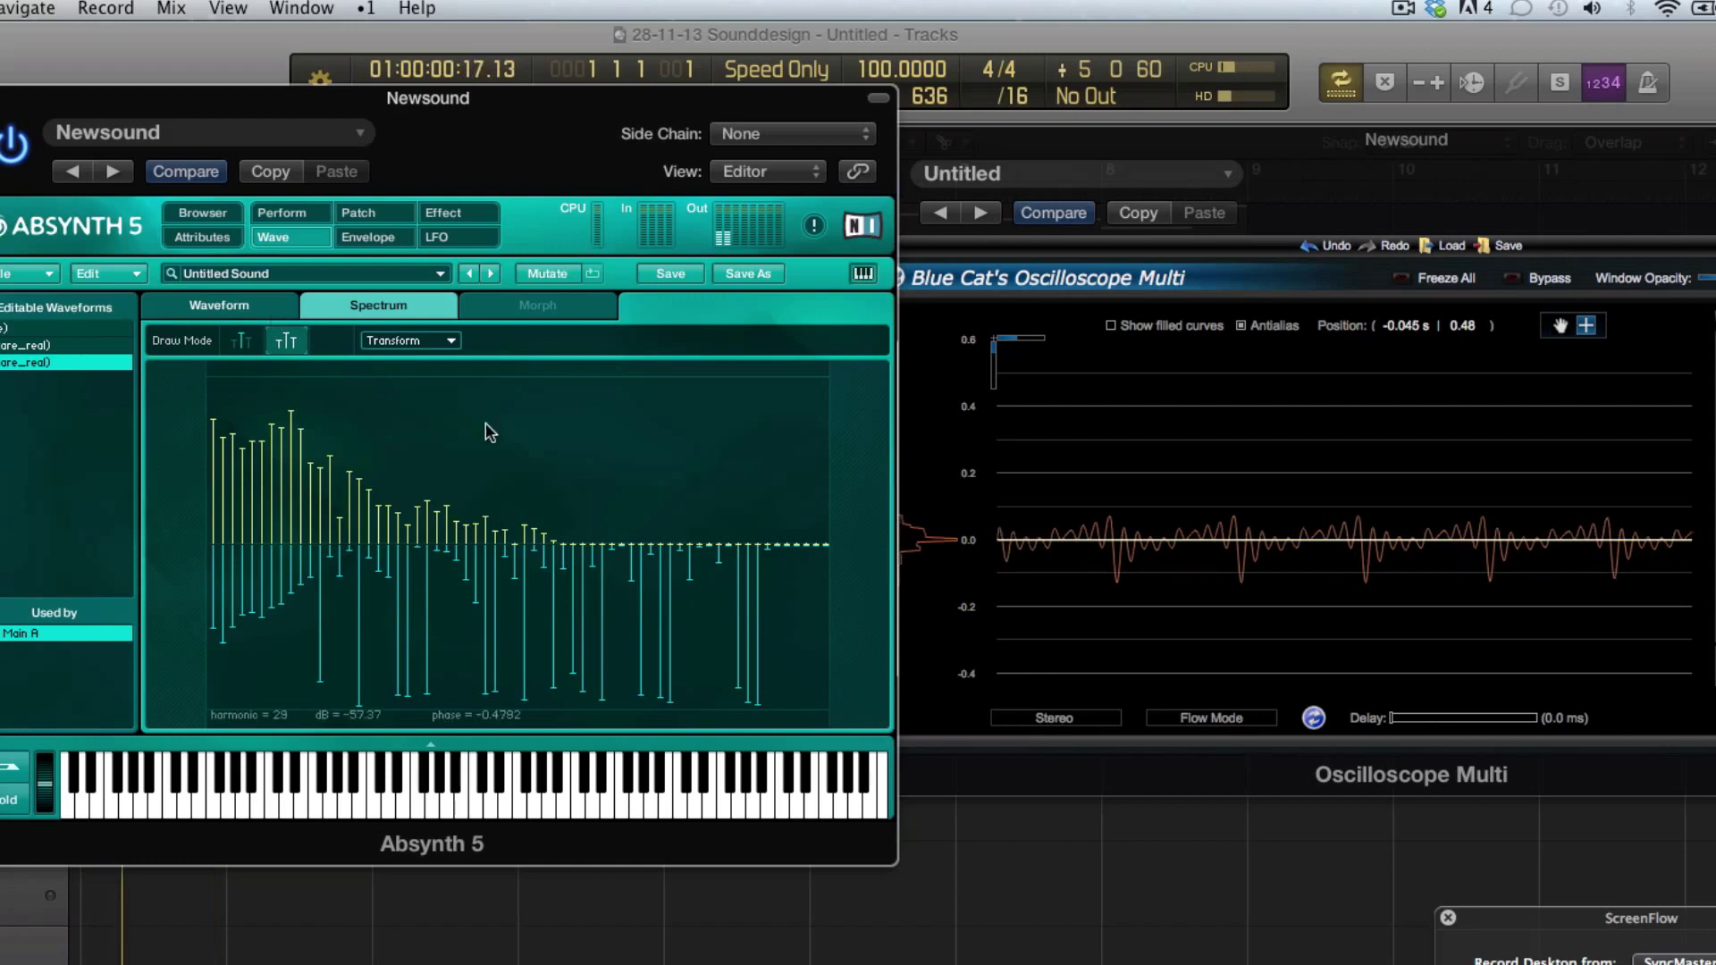
{"action": "left_click", "coordinate": [486, 418]}
{"action": "mouse_move", "coordinate": [486, 418]}
{"action": "left_mouse_down"}
{"action": "mouse_move", "coordinate": [612, 415]}
{"action": "mouse_move", "coordinate": [537, 410]}
{"action": "left_mouse_up"}
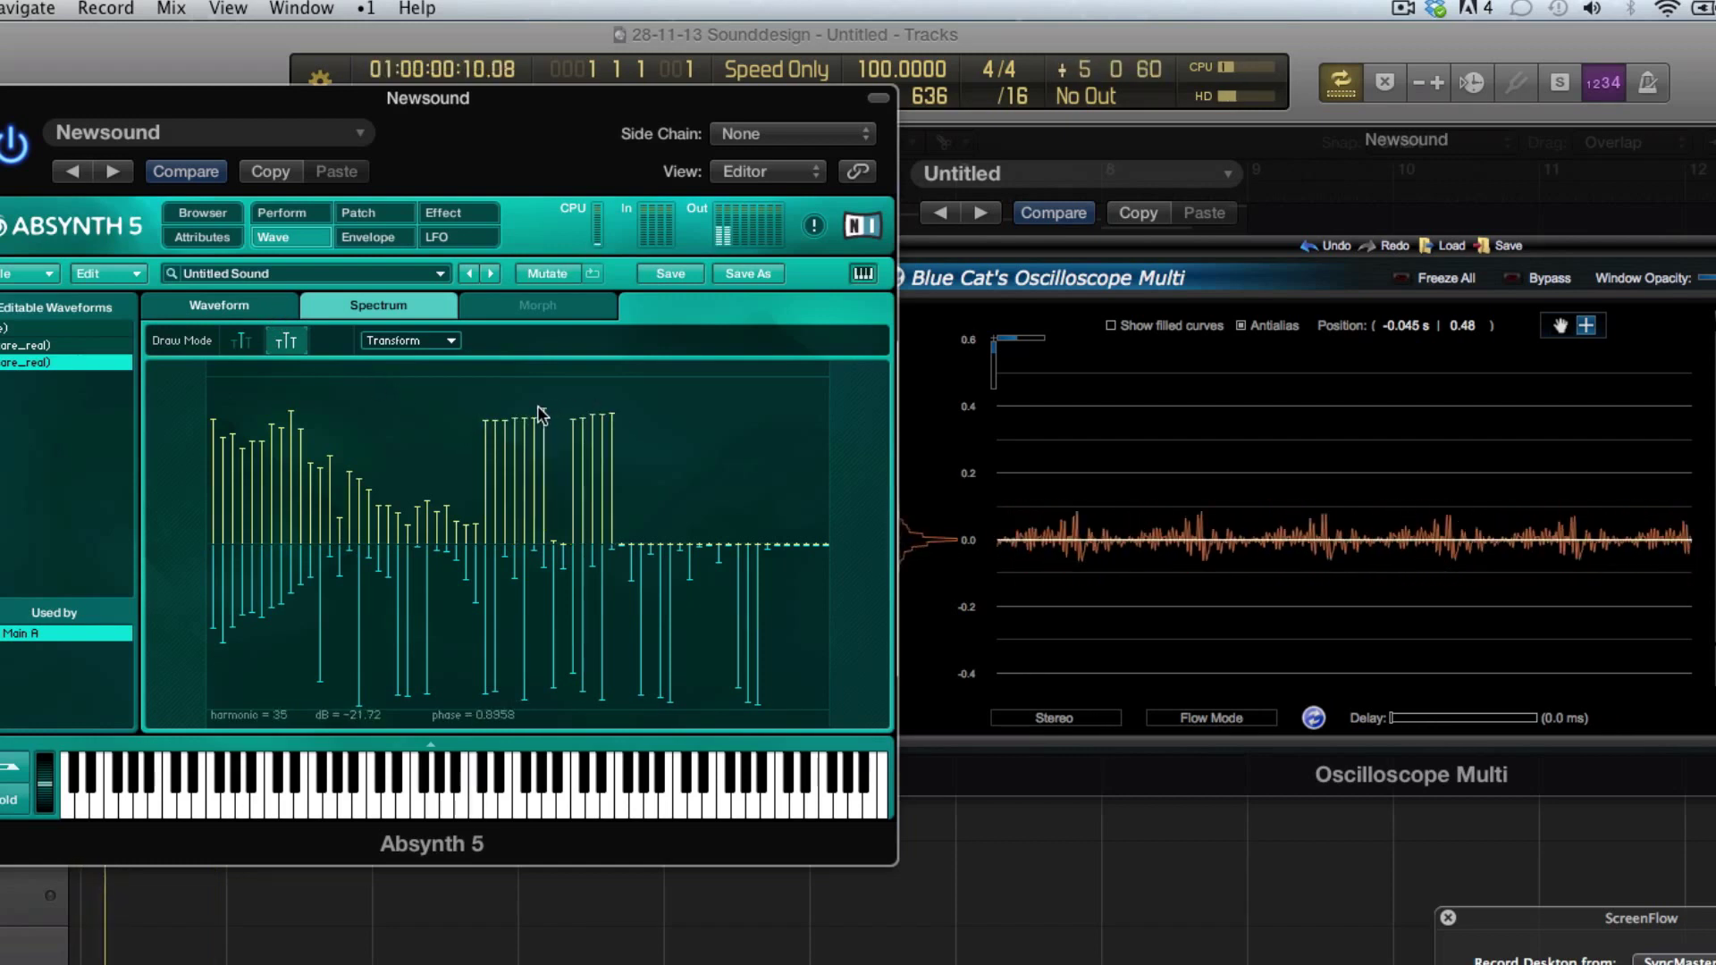
{"action": "left_click", "coordinate": [254, 308]}
- Apply Filter Waveform to the redrawn wave and adjust its filter frequency
{"action": "left_click", "coordinate": [438, 341]}
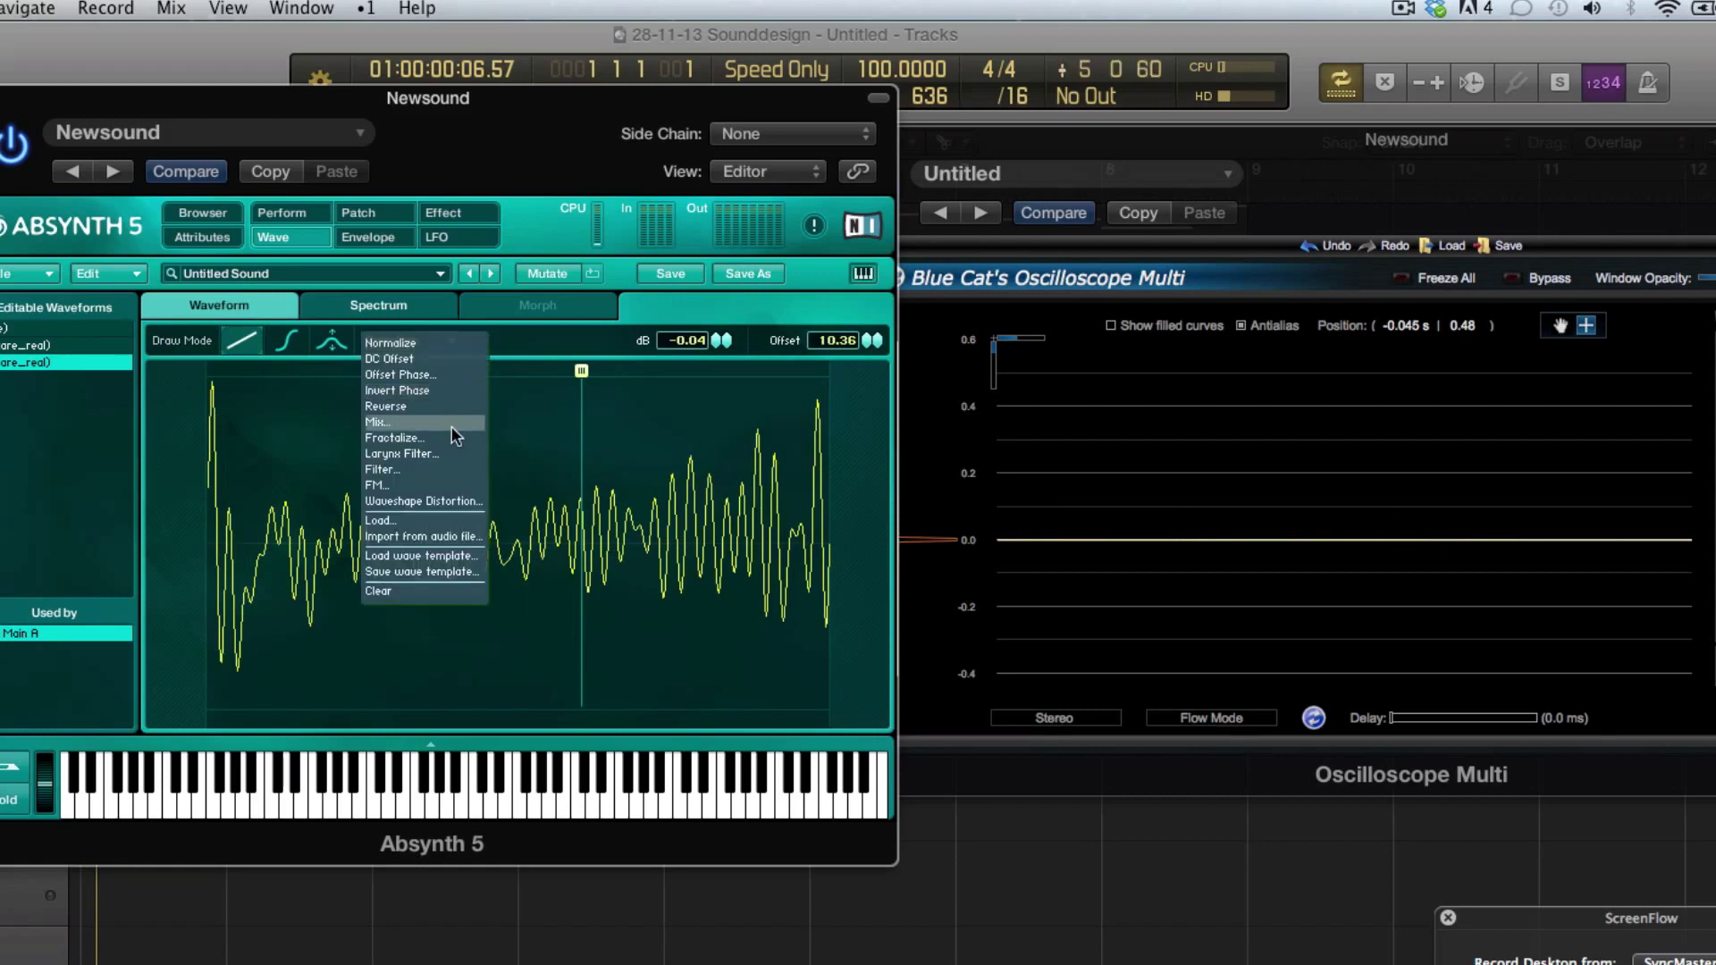
{"action": "left_click", "coordinate": [434, 471]}
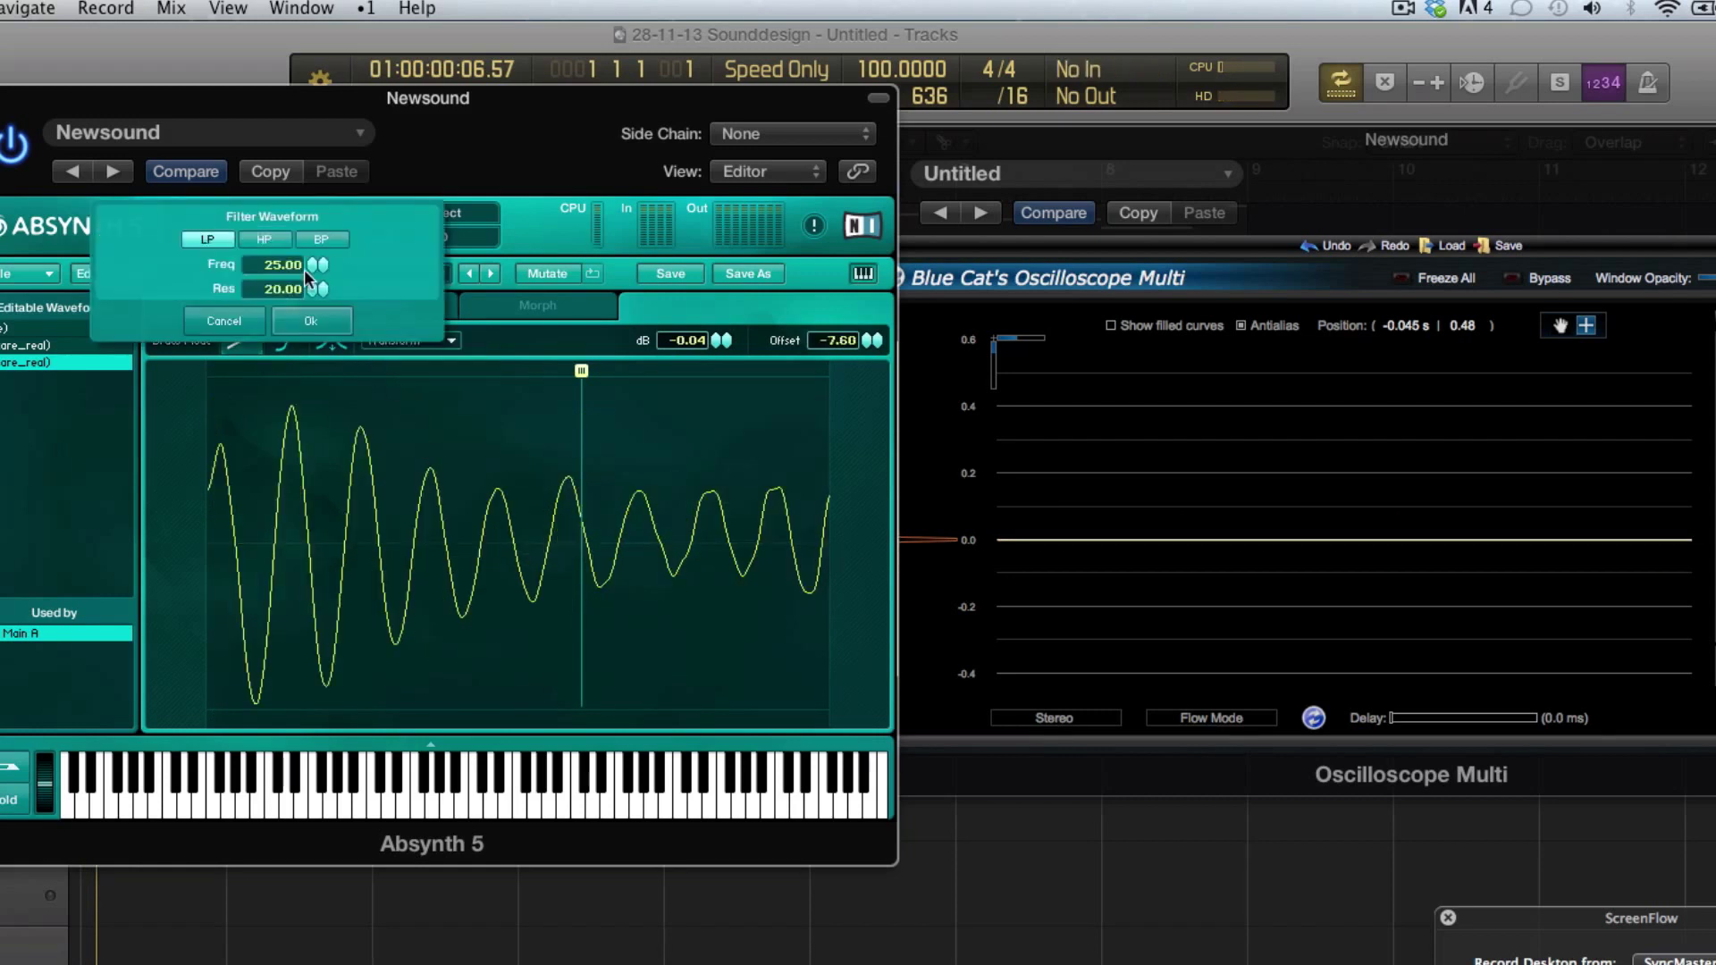
{"action": "left_click_drag", "start_coordinate": [311, 268], "coordinate": [328, 189]}
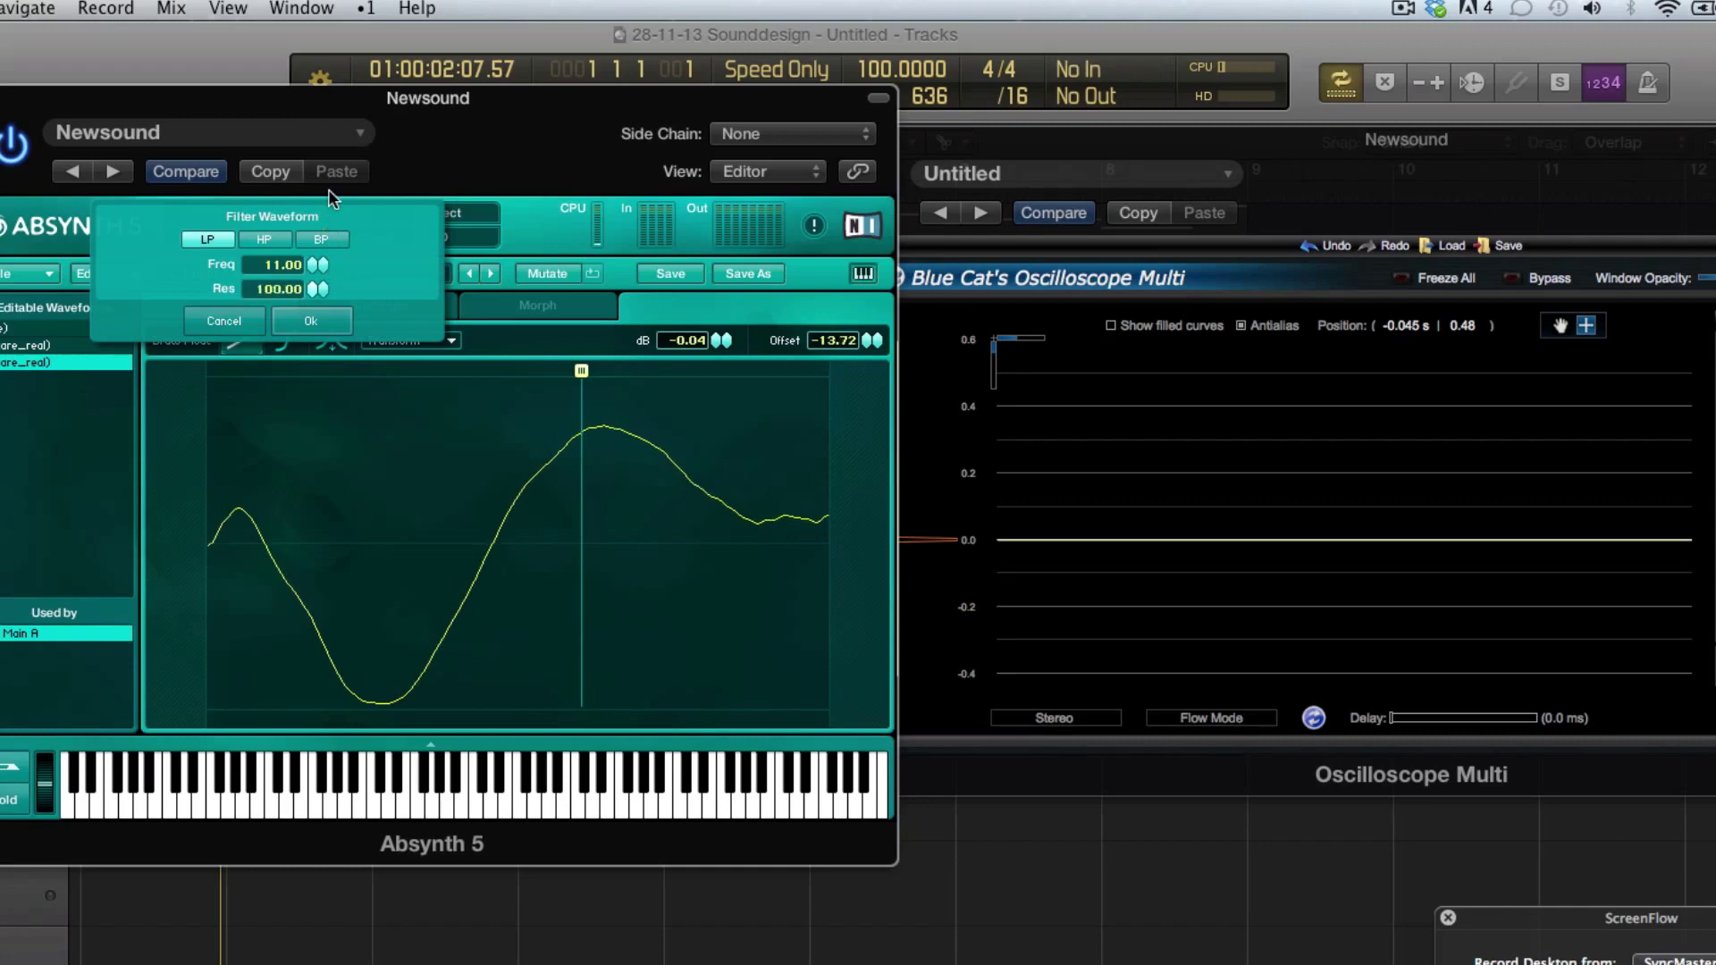
{"action": "left_click_drag", "start_coordinate": [311, 275], "coordinate": [311, 244]}
- Switch the filter from LP to BP, apply it, and view the harmonic spectrum
{"action": "scroll", "coordinate": [308, 253], "scroll_direction": "down", "scroll_amount": 5}
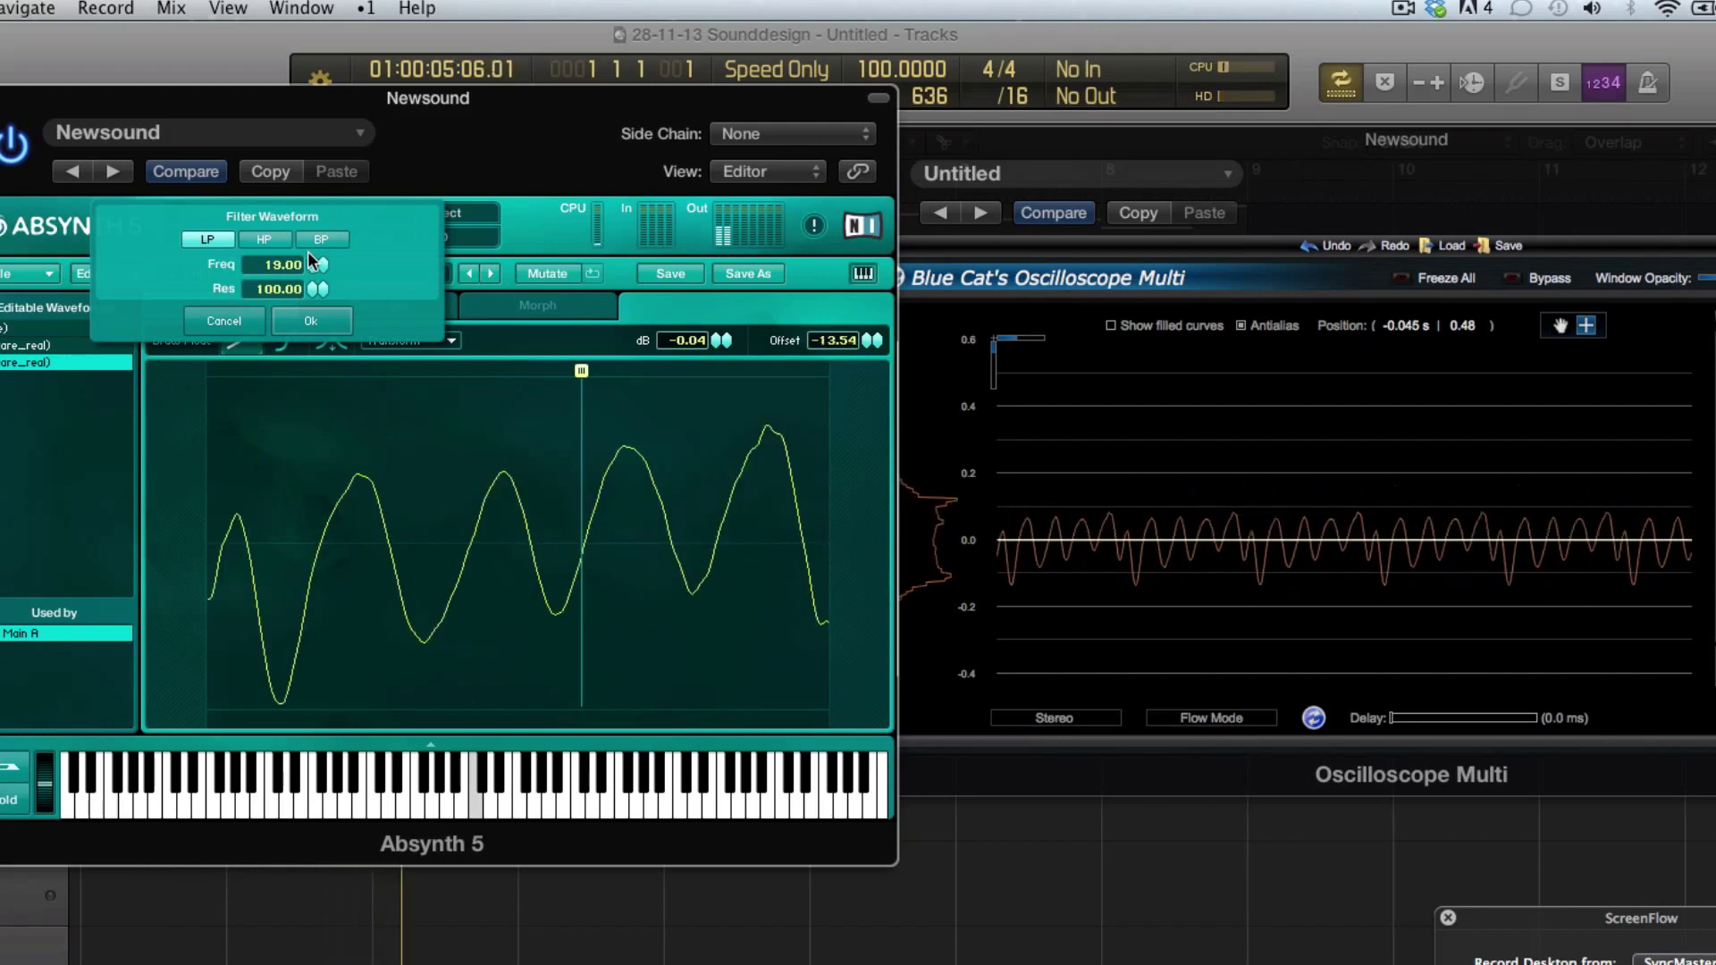
{"action": "left_click", "coordinate": [320, 240]}
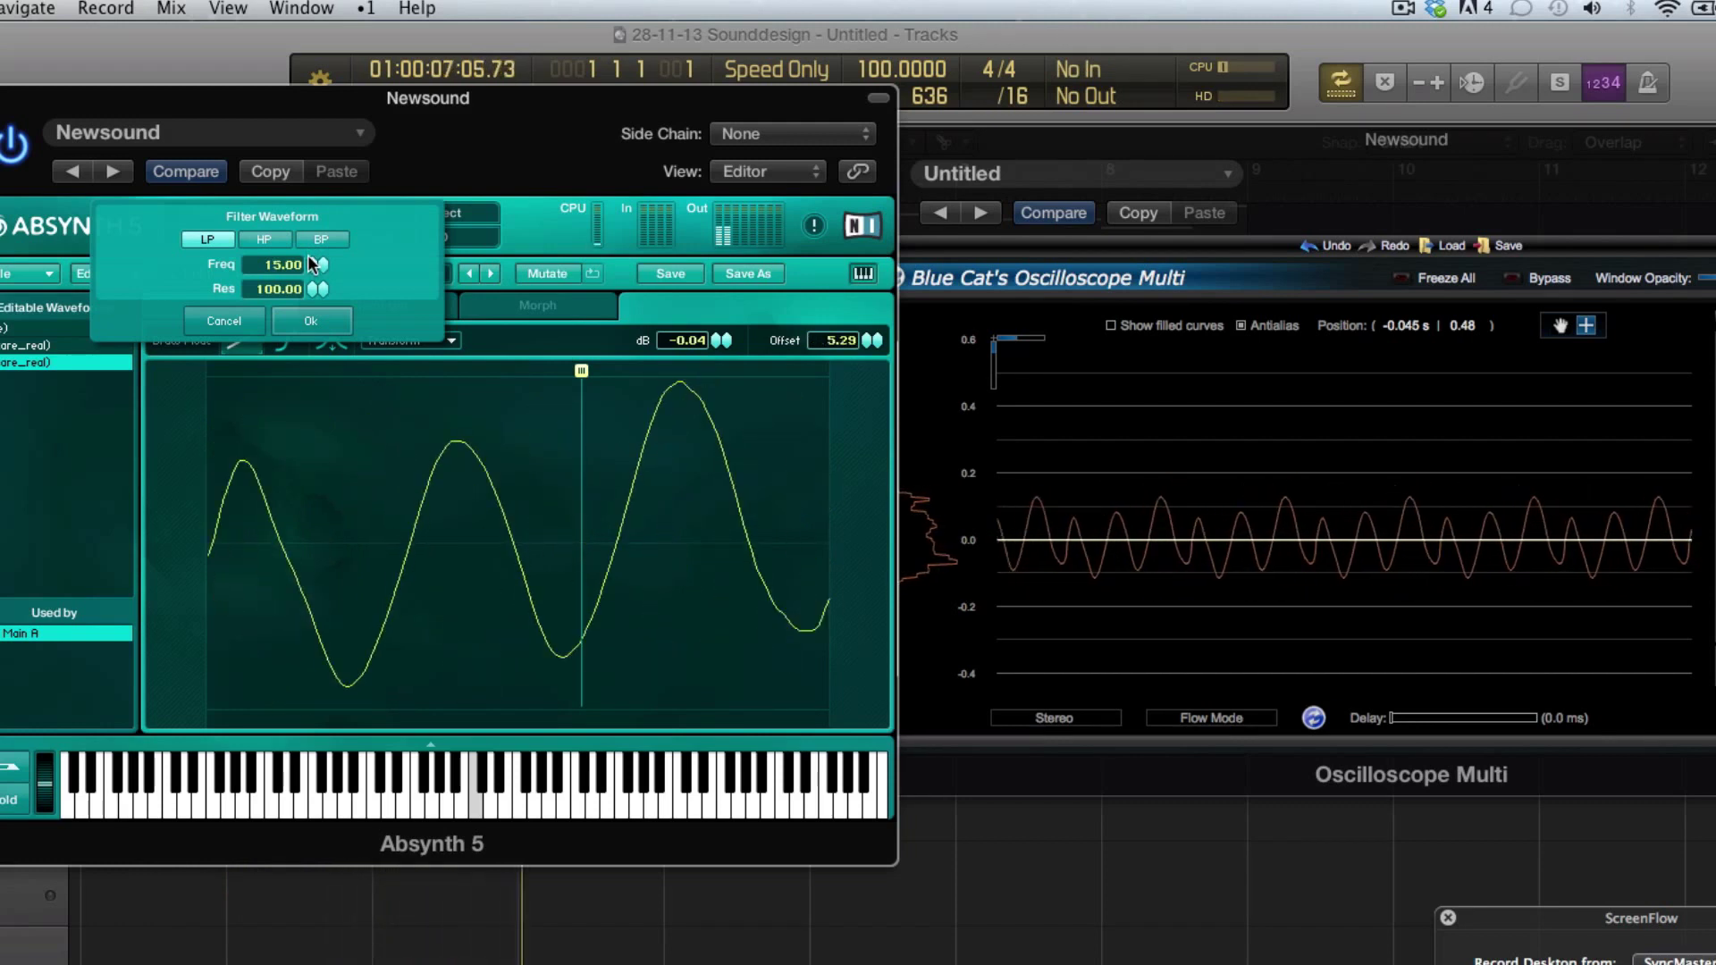
{"action": "scroll", "coordinate": [317, 259], "scroll_direction": "up", "scroll_amount": 5}
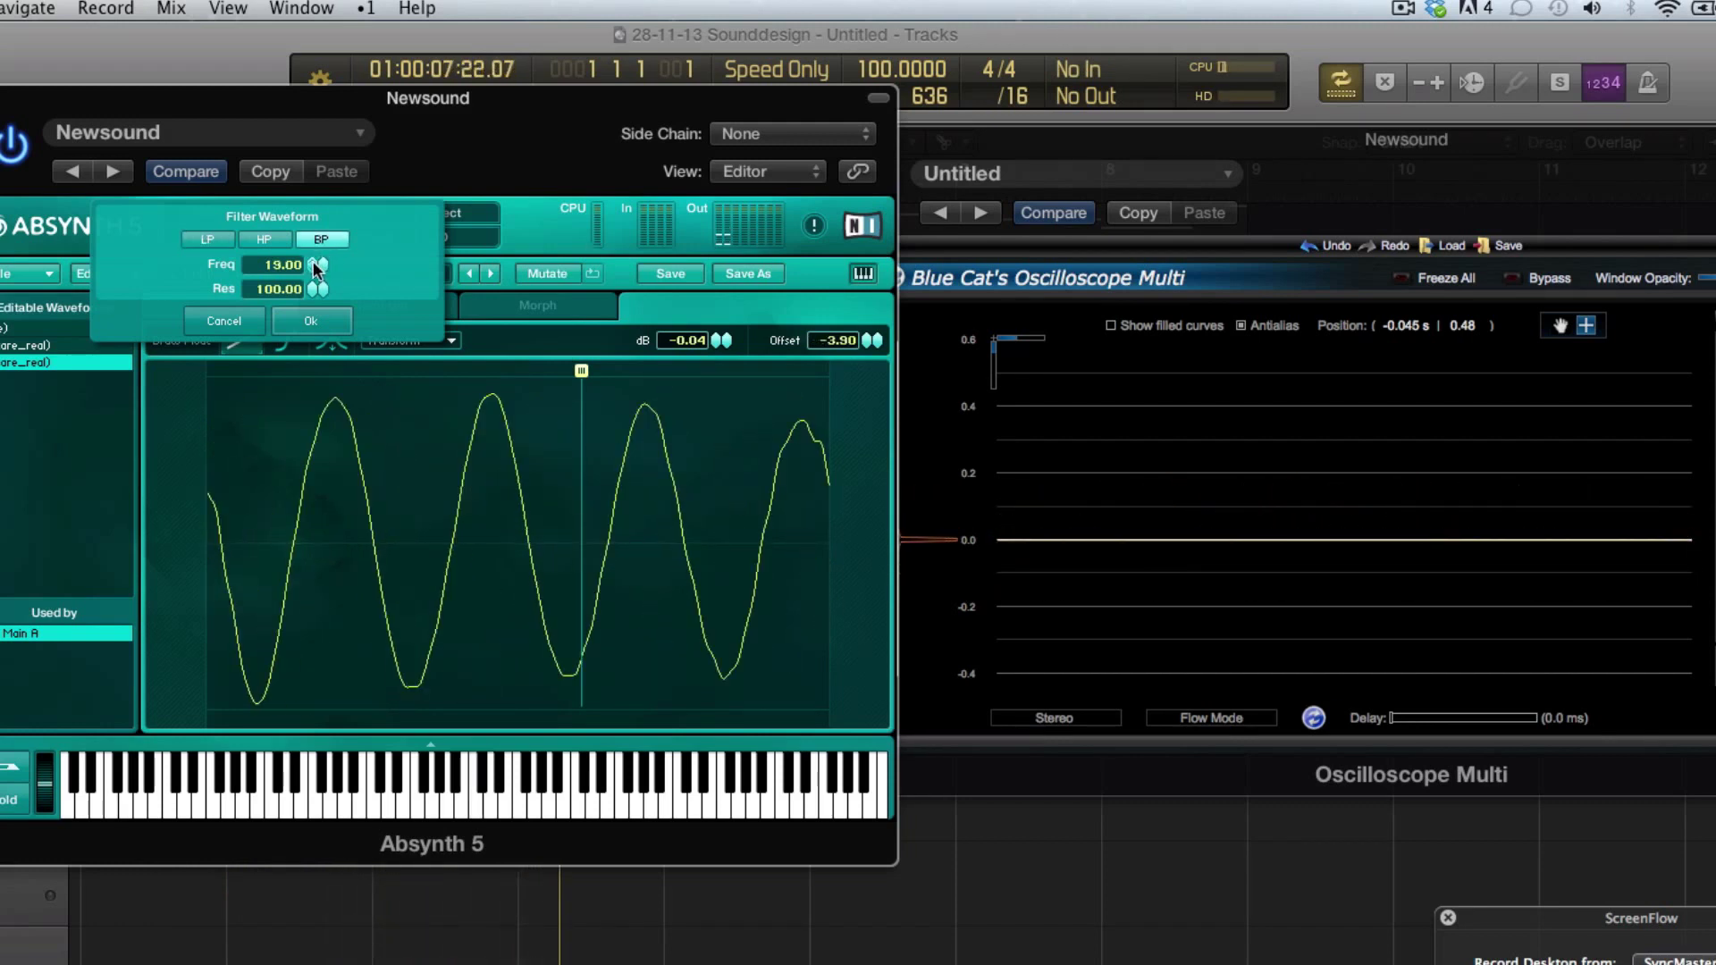
{"action": "scroll", "coordinate": [317, 266], "scroll_direction": "down", "scroll_amount": 9}
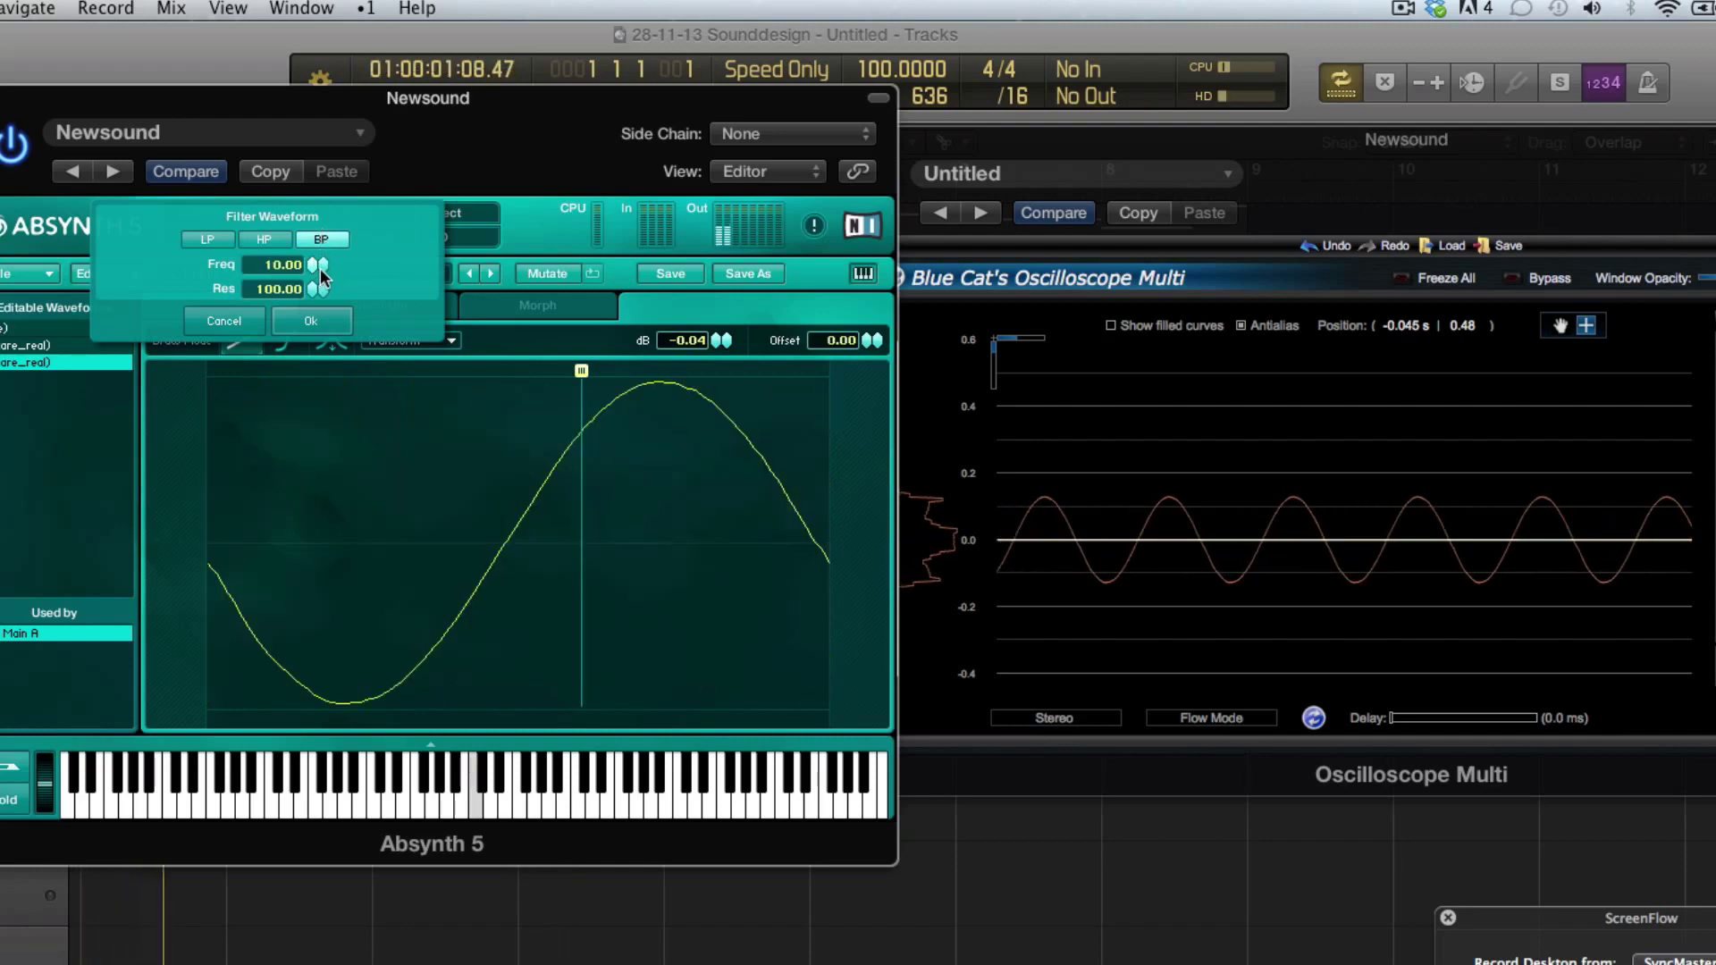
{"action": "scroll", "coordinate": [320, 268], "scroll_direction": "up", "scroll_amount": 20}
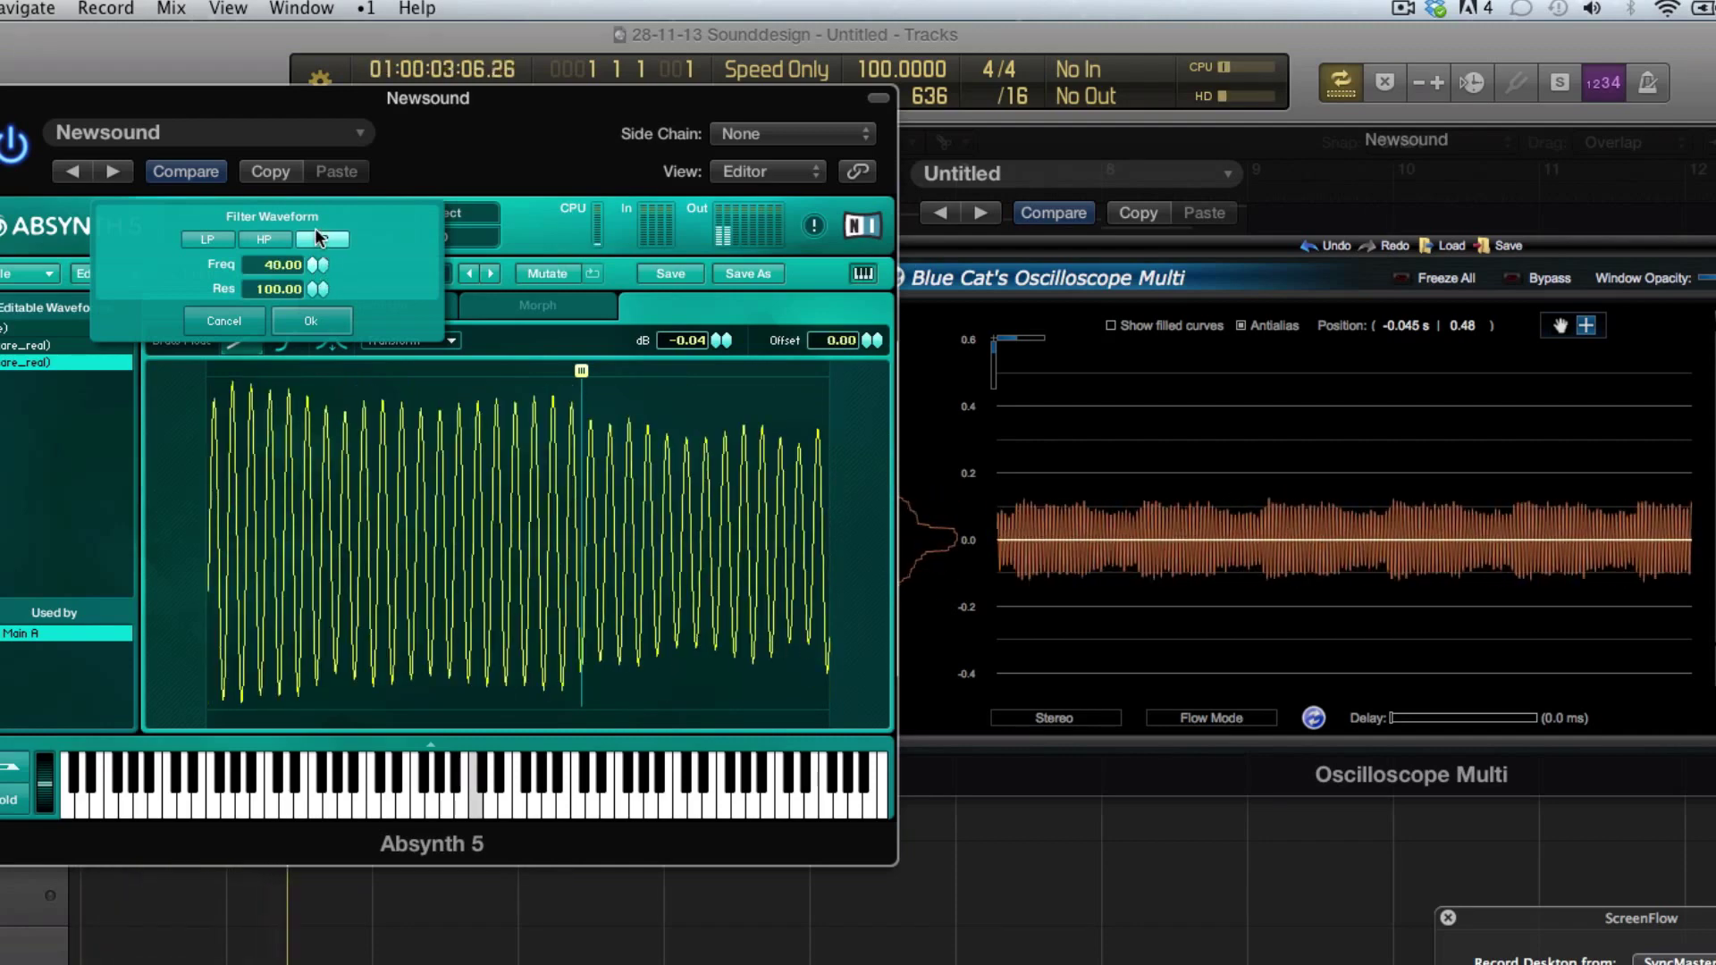
{"action": "left_click", "coordinate": [319, 237]}
{"action": "scroll", "coordinate": [317, 265], "scroll_direction": "down", "scroll_amount": 7}
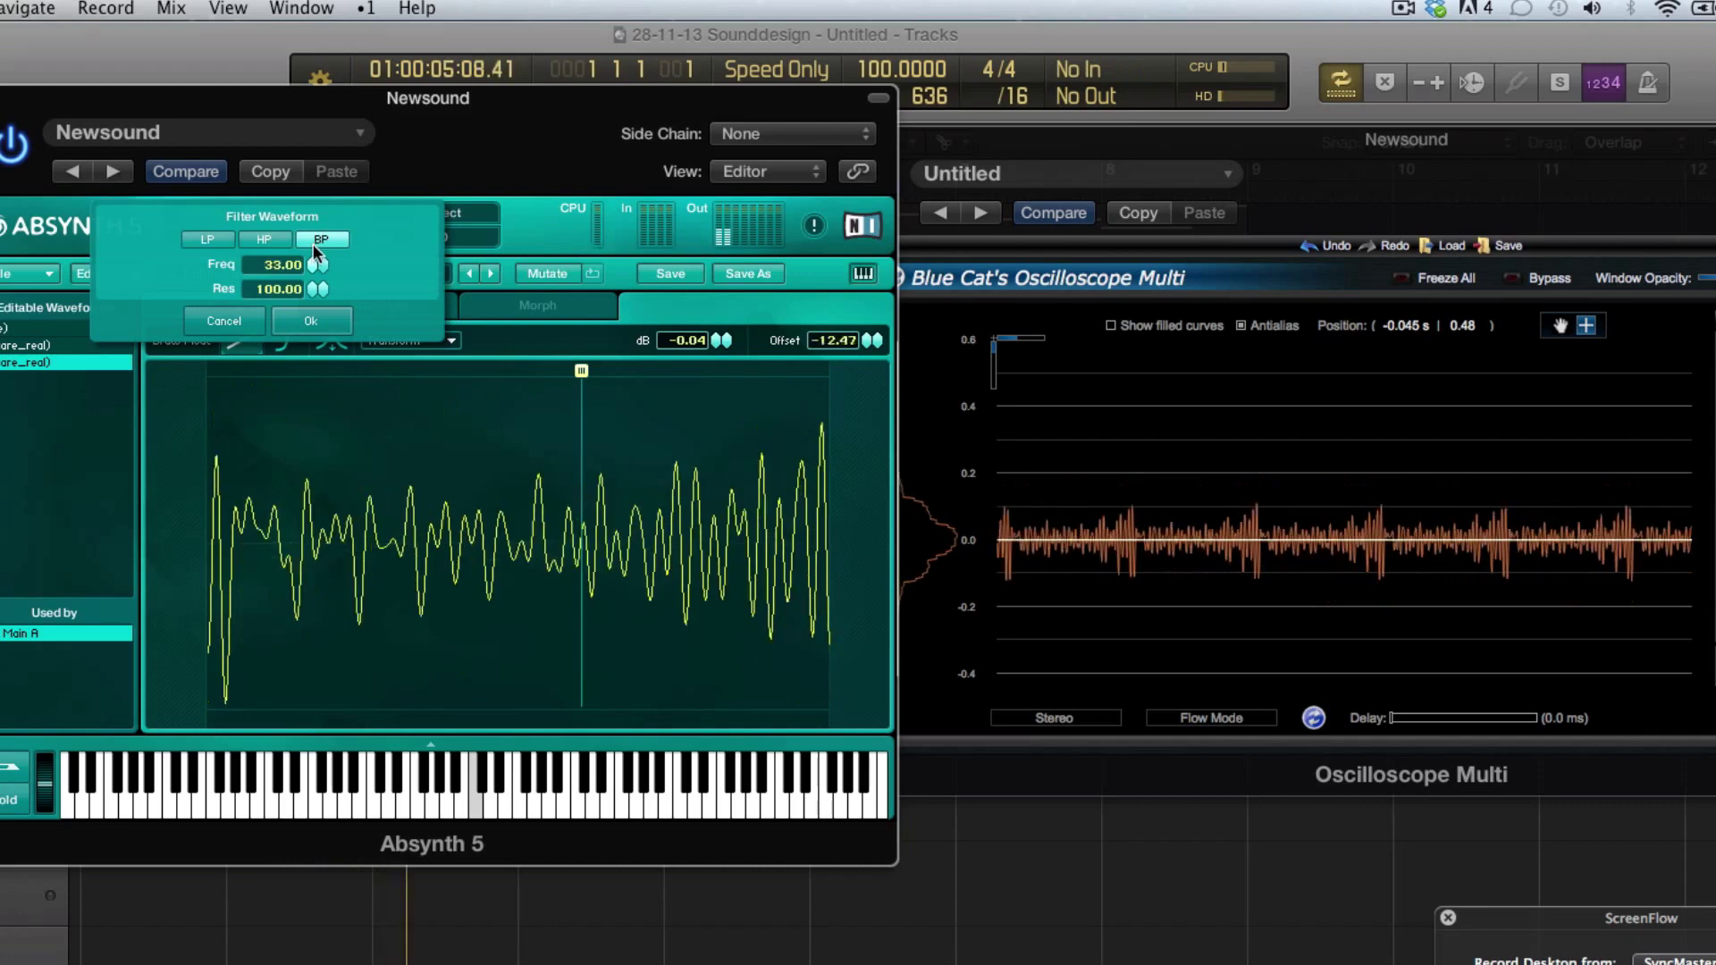
{"action": "scroll", "coordinate": [317, 265], "scroll_direction": "down", "scroll_amount": 11}
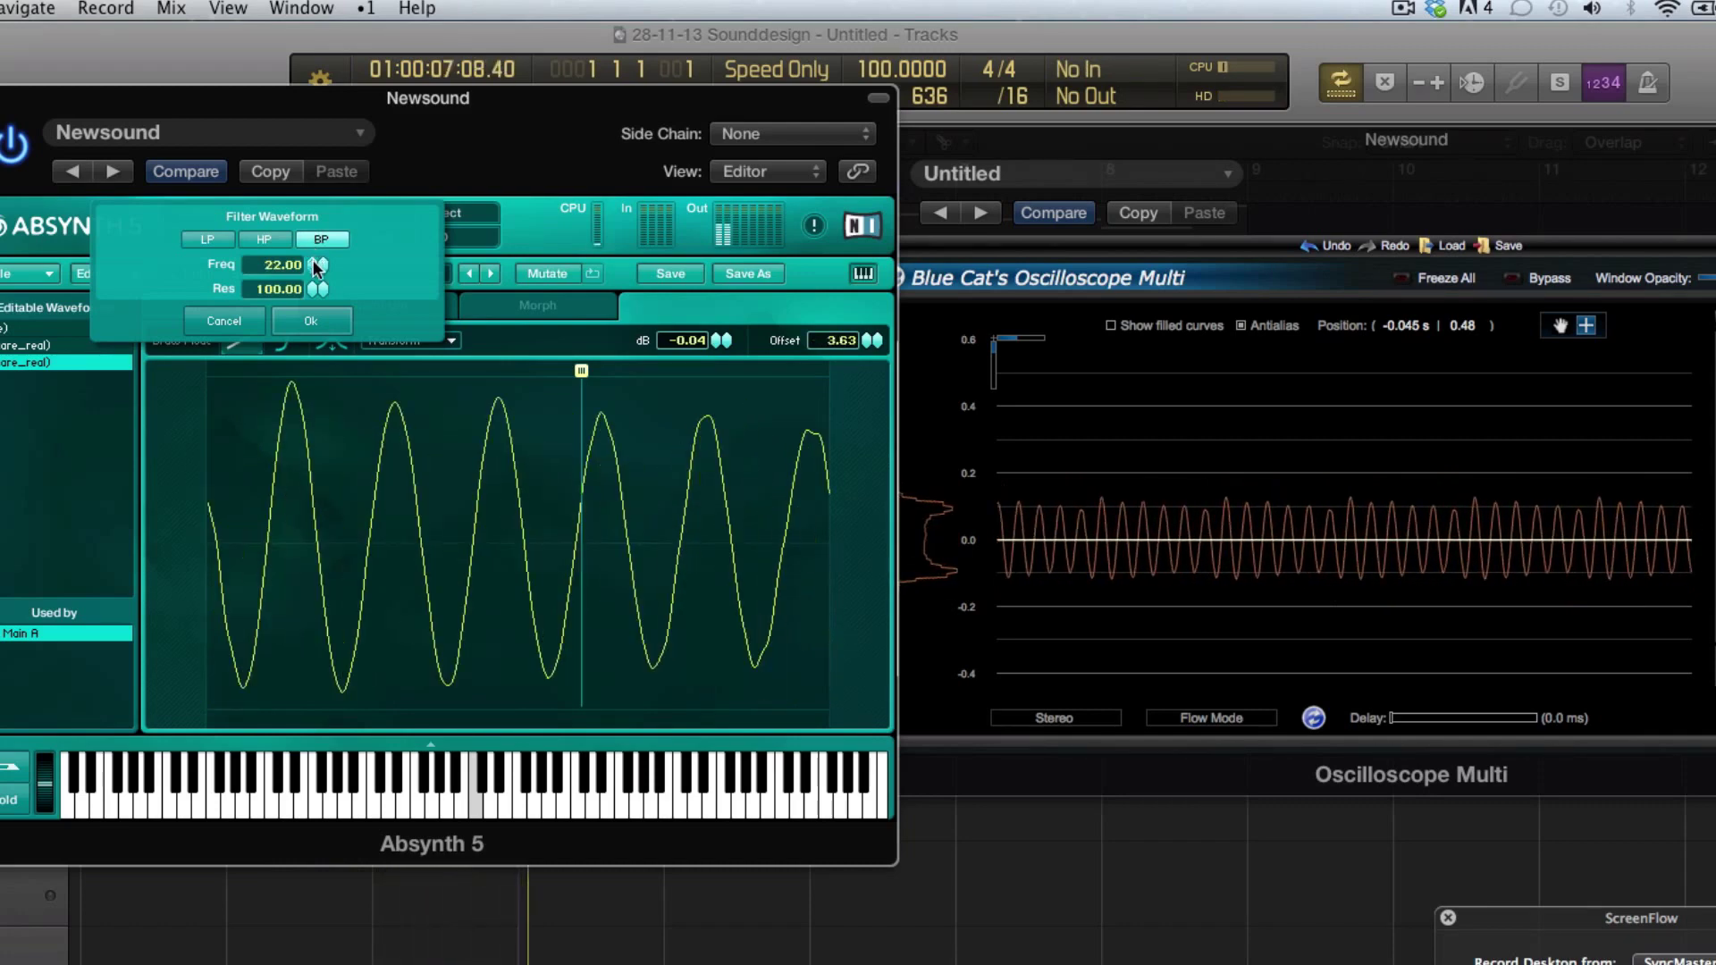
{"action": "scroll", "coordinate": [317, 265], "scroll_direction": "up", "scroll_amount": 3}
{"action": "left_click", "coordinate": [311, 320]}
{"action": "left_click", "coordinate": [356, 308]}
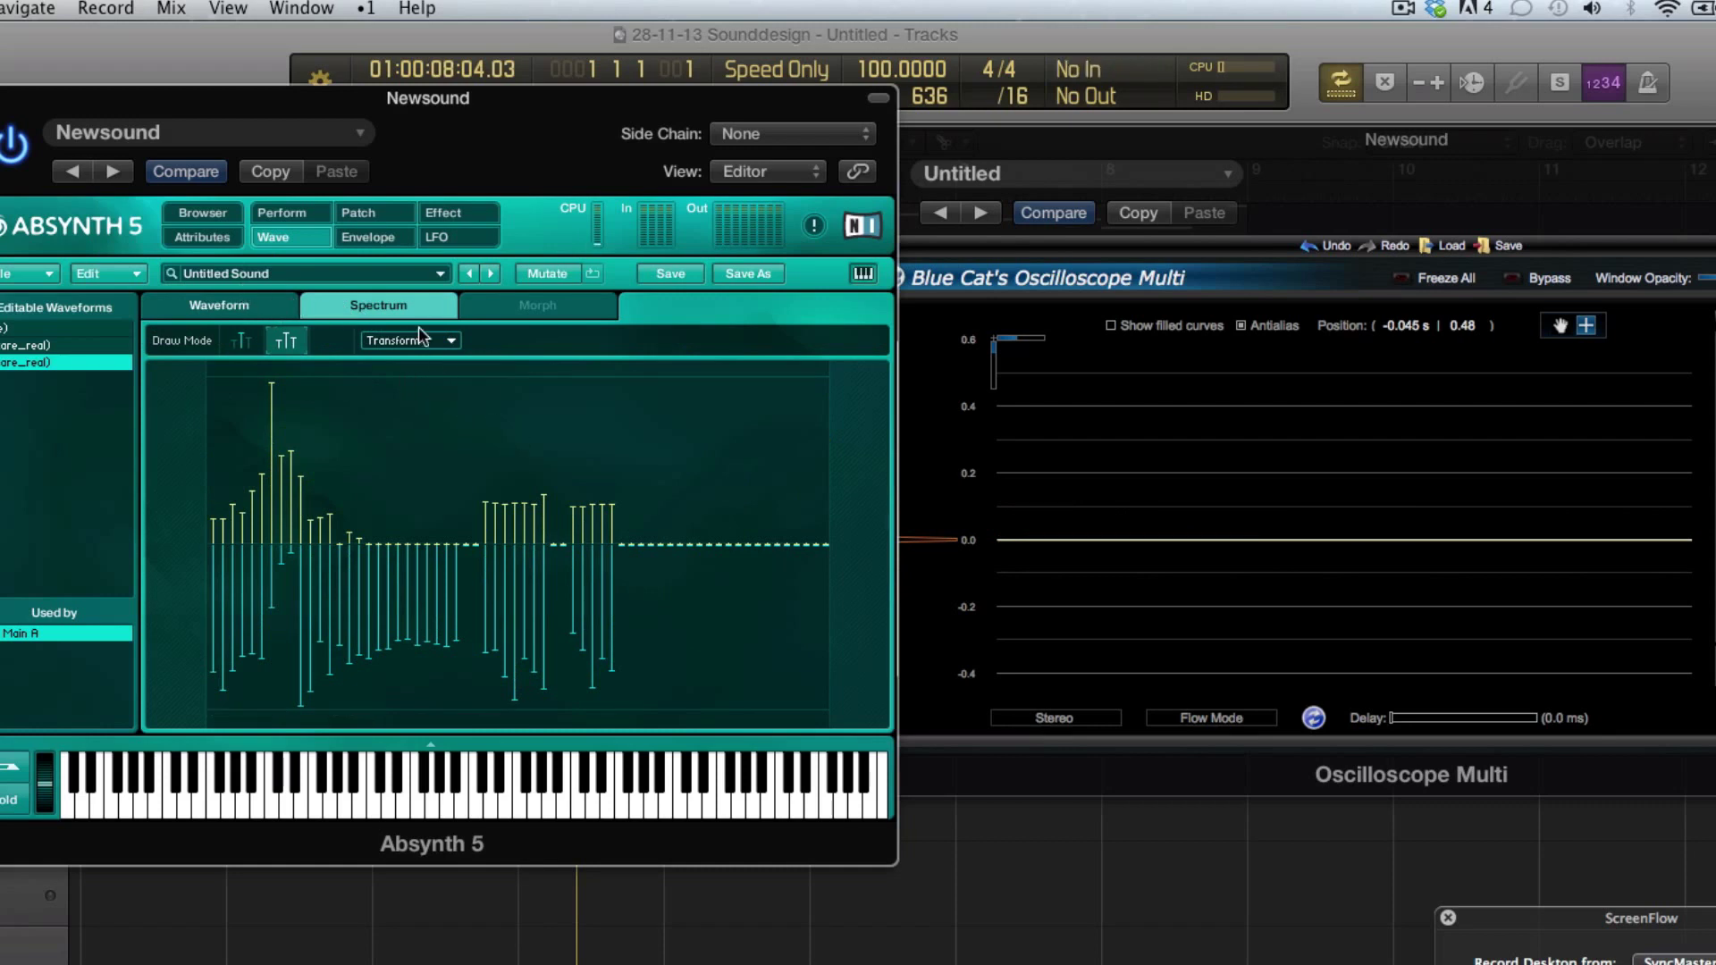
- On the Patch page, transpose Oscillator A down to -24
{"action": "left_click", "coordinate": [314, 215]}
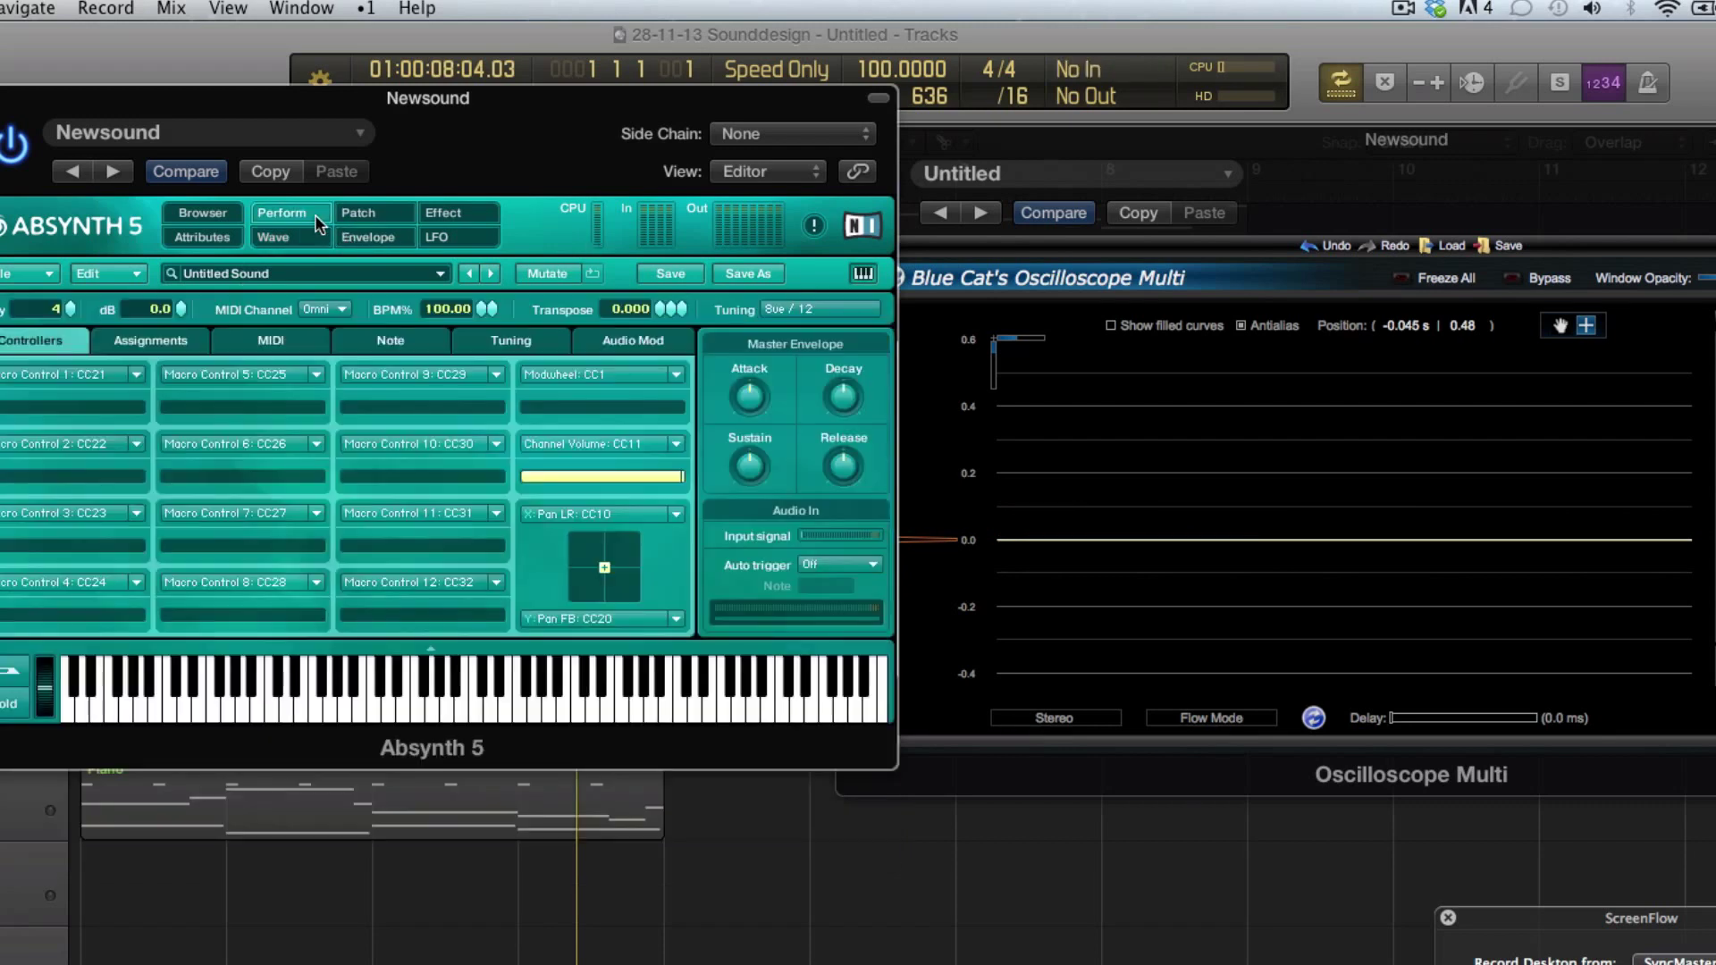
{"action": "left_click", "coordinate": [358, 213]}
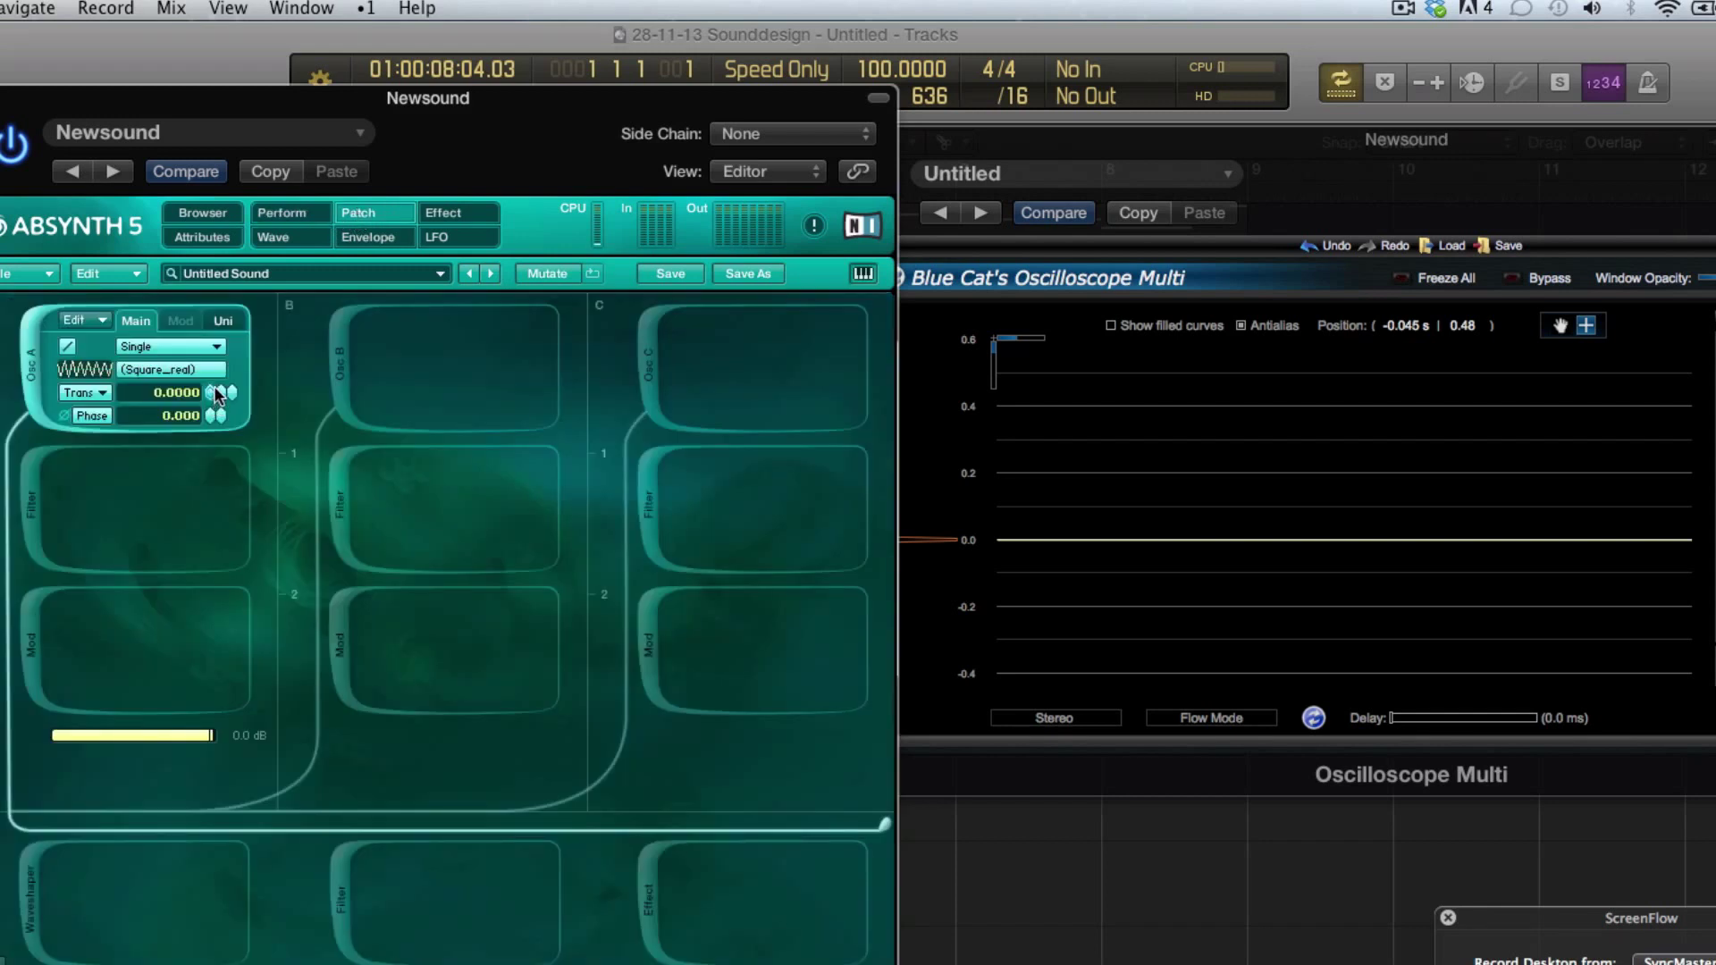
{"action": "left_click_drag", "start_coordinate": [216, 412], "coordinate": [219, 418]}
- Play and stop Logic to hear the transposed oscillator, then open Oscillator A's wave selection
{"action": "key", "text": "space"}
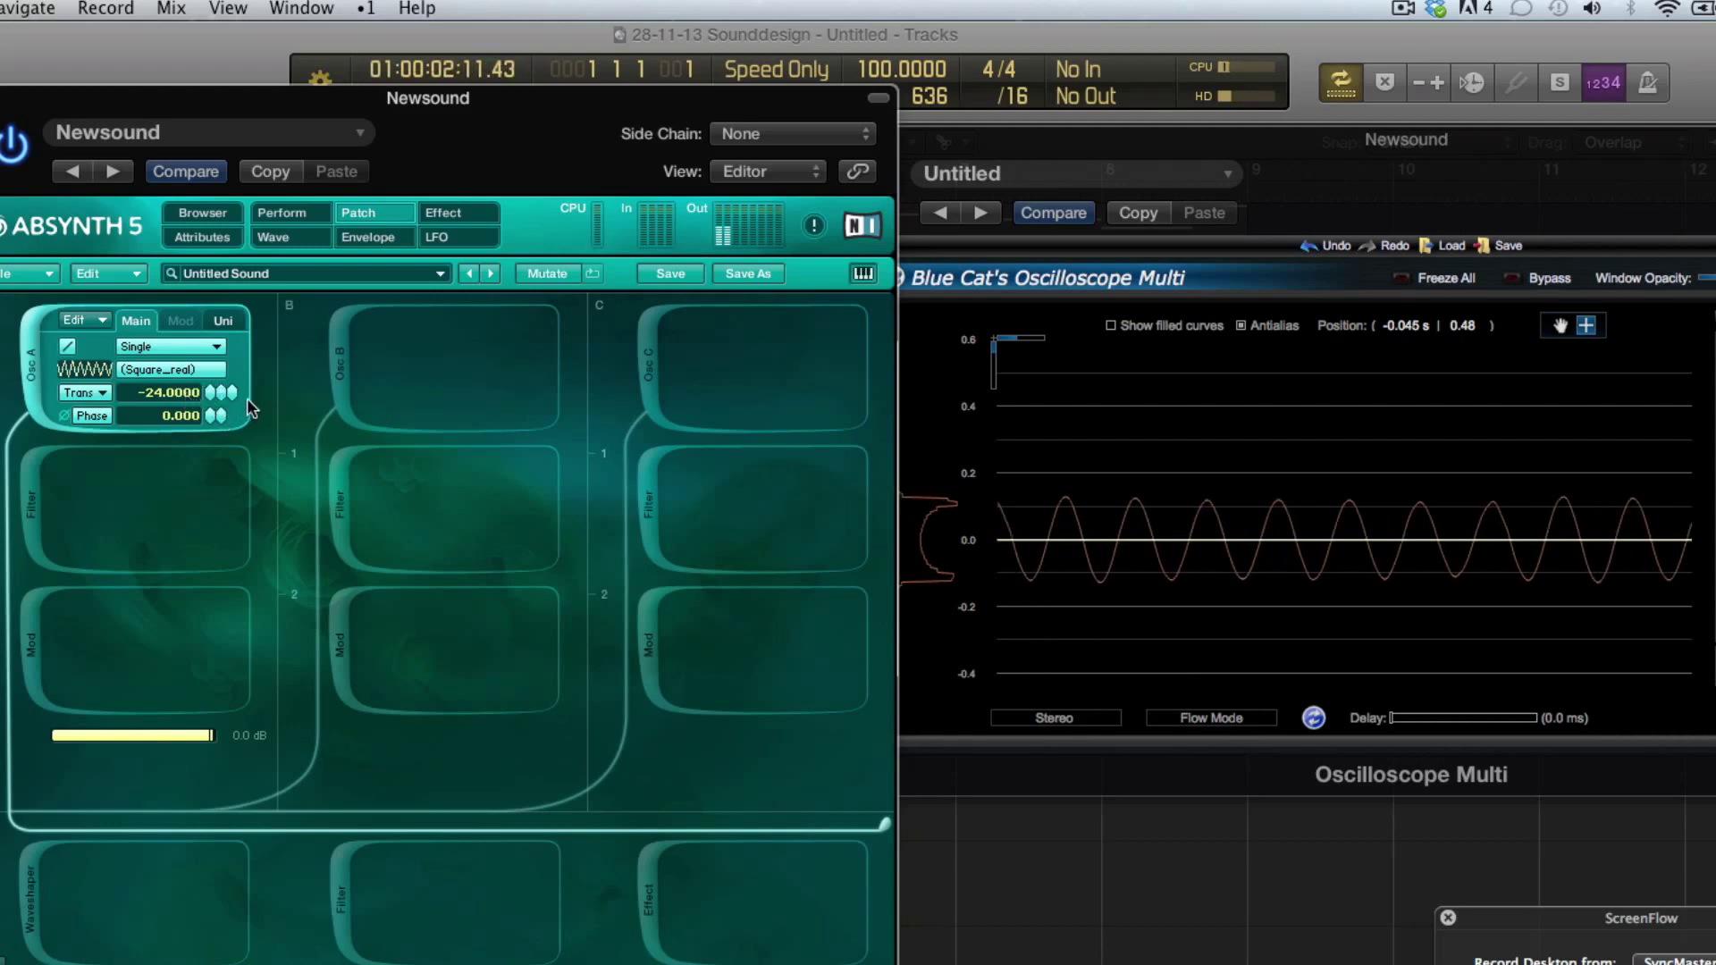
{"action": "key", "text": "space"}
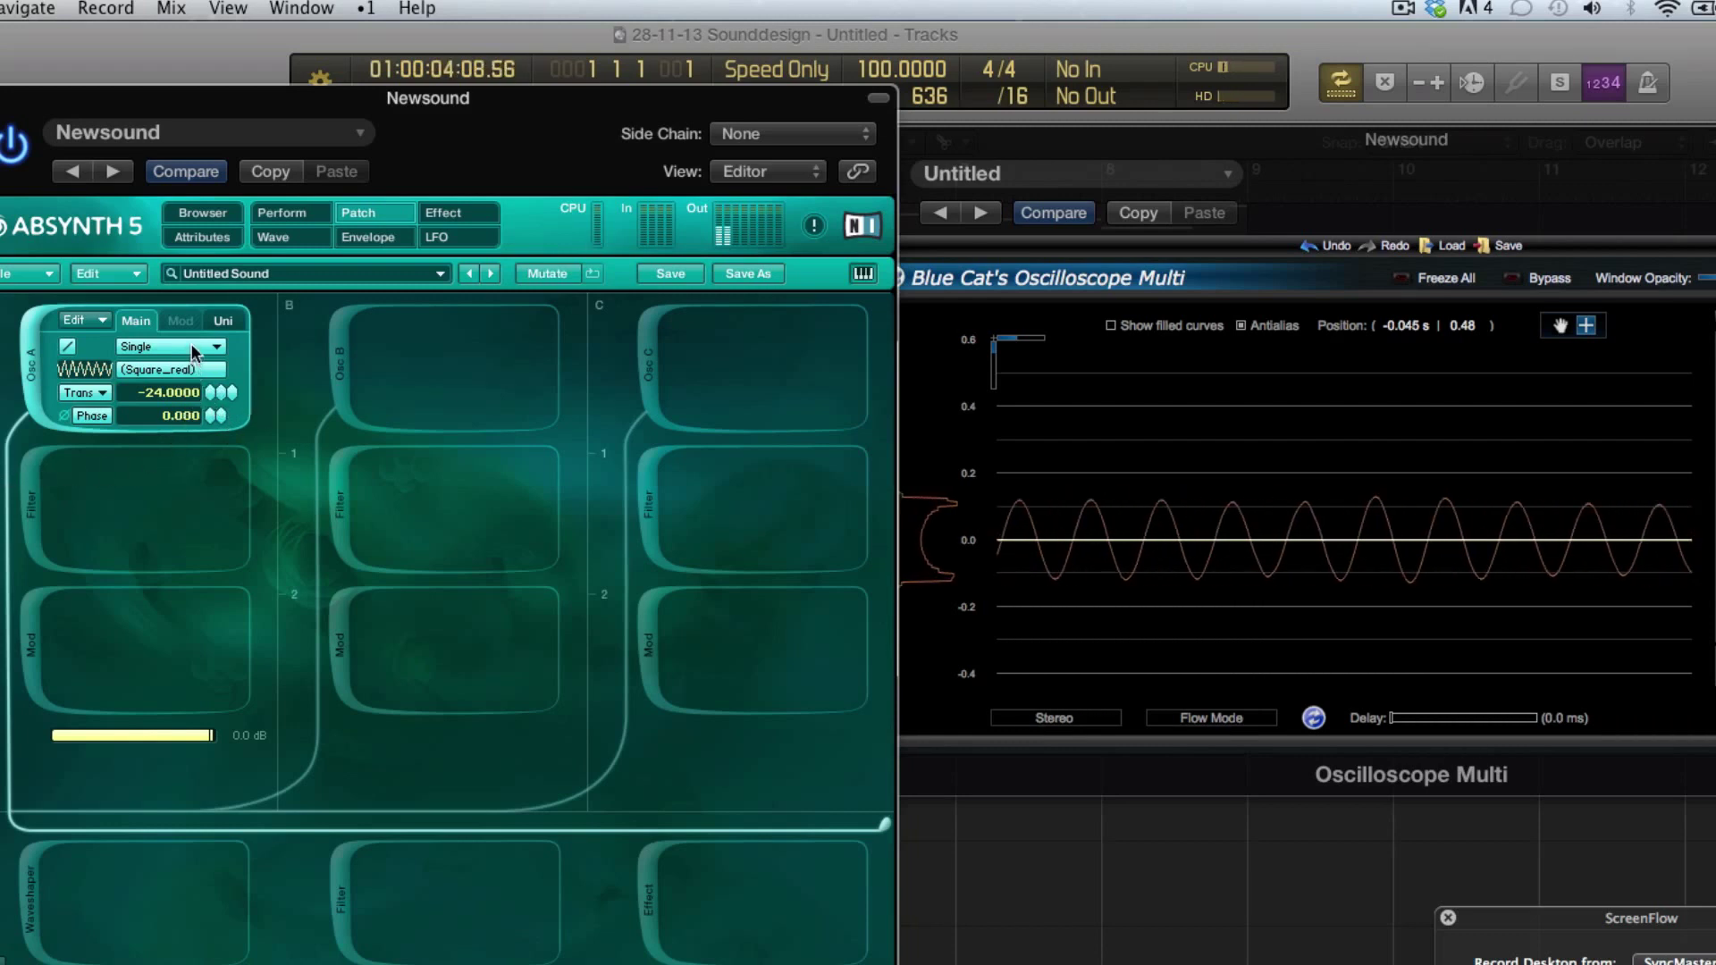
{"action": "left_click", "coordinate": [188, 372]}
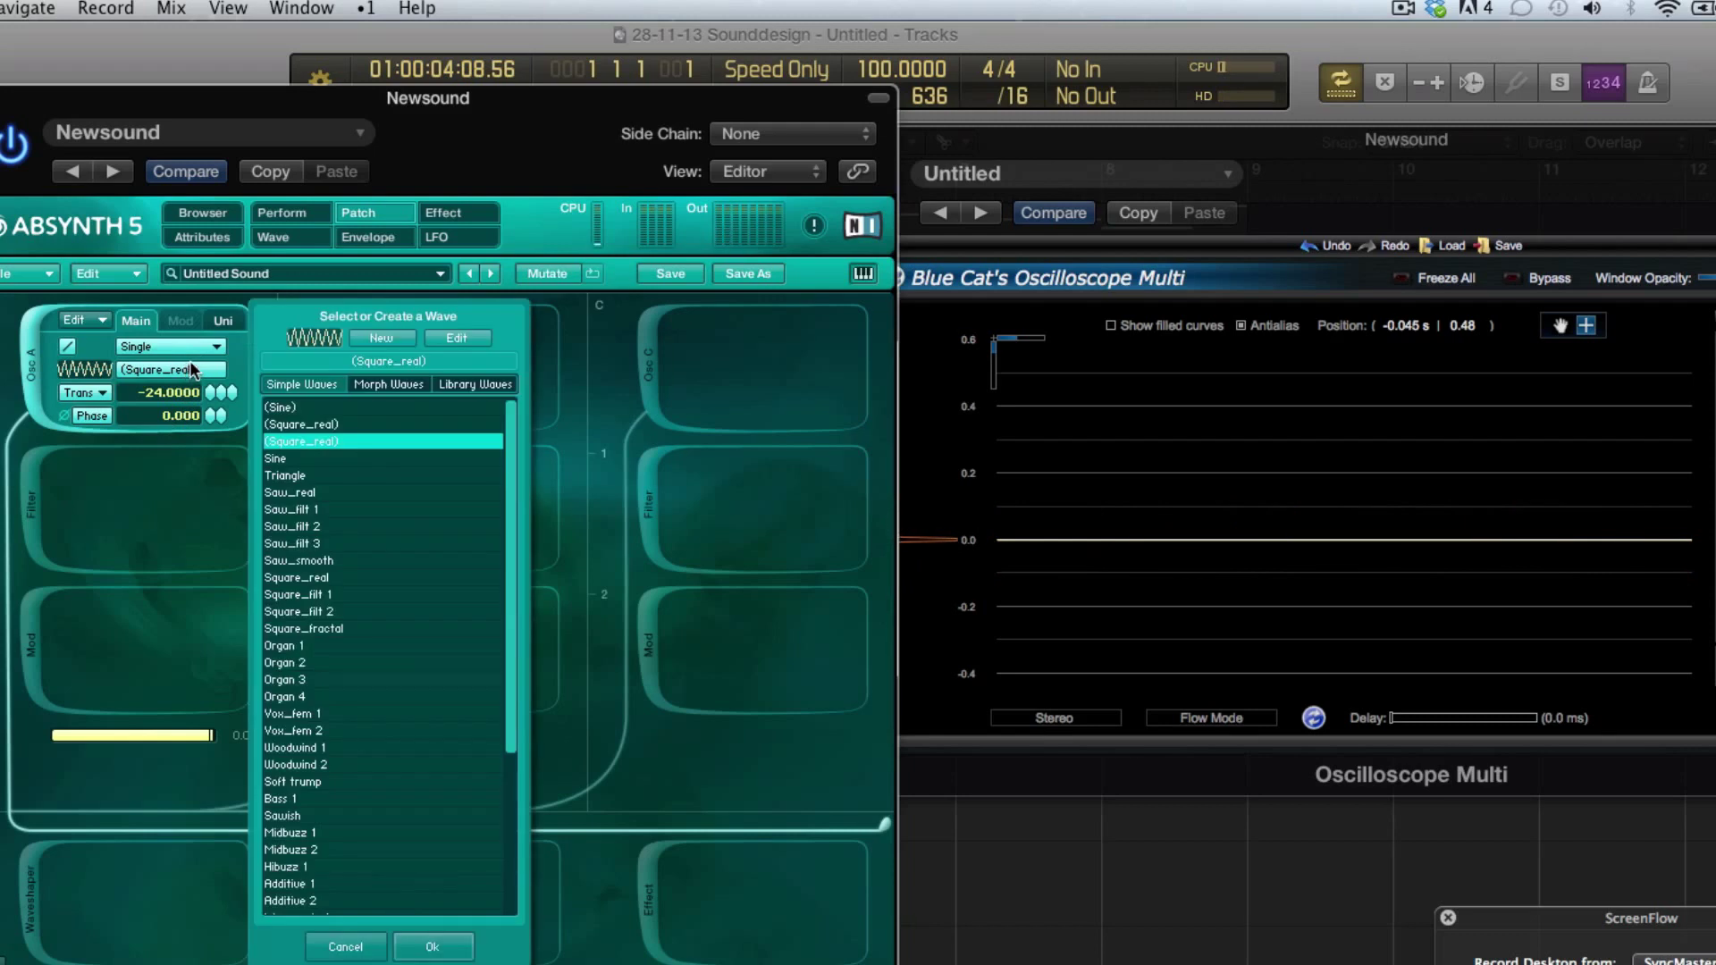
{"action": "left_click", "coordinate": [380, 340]}
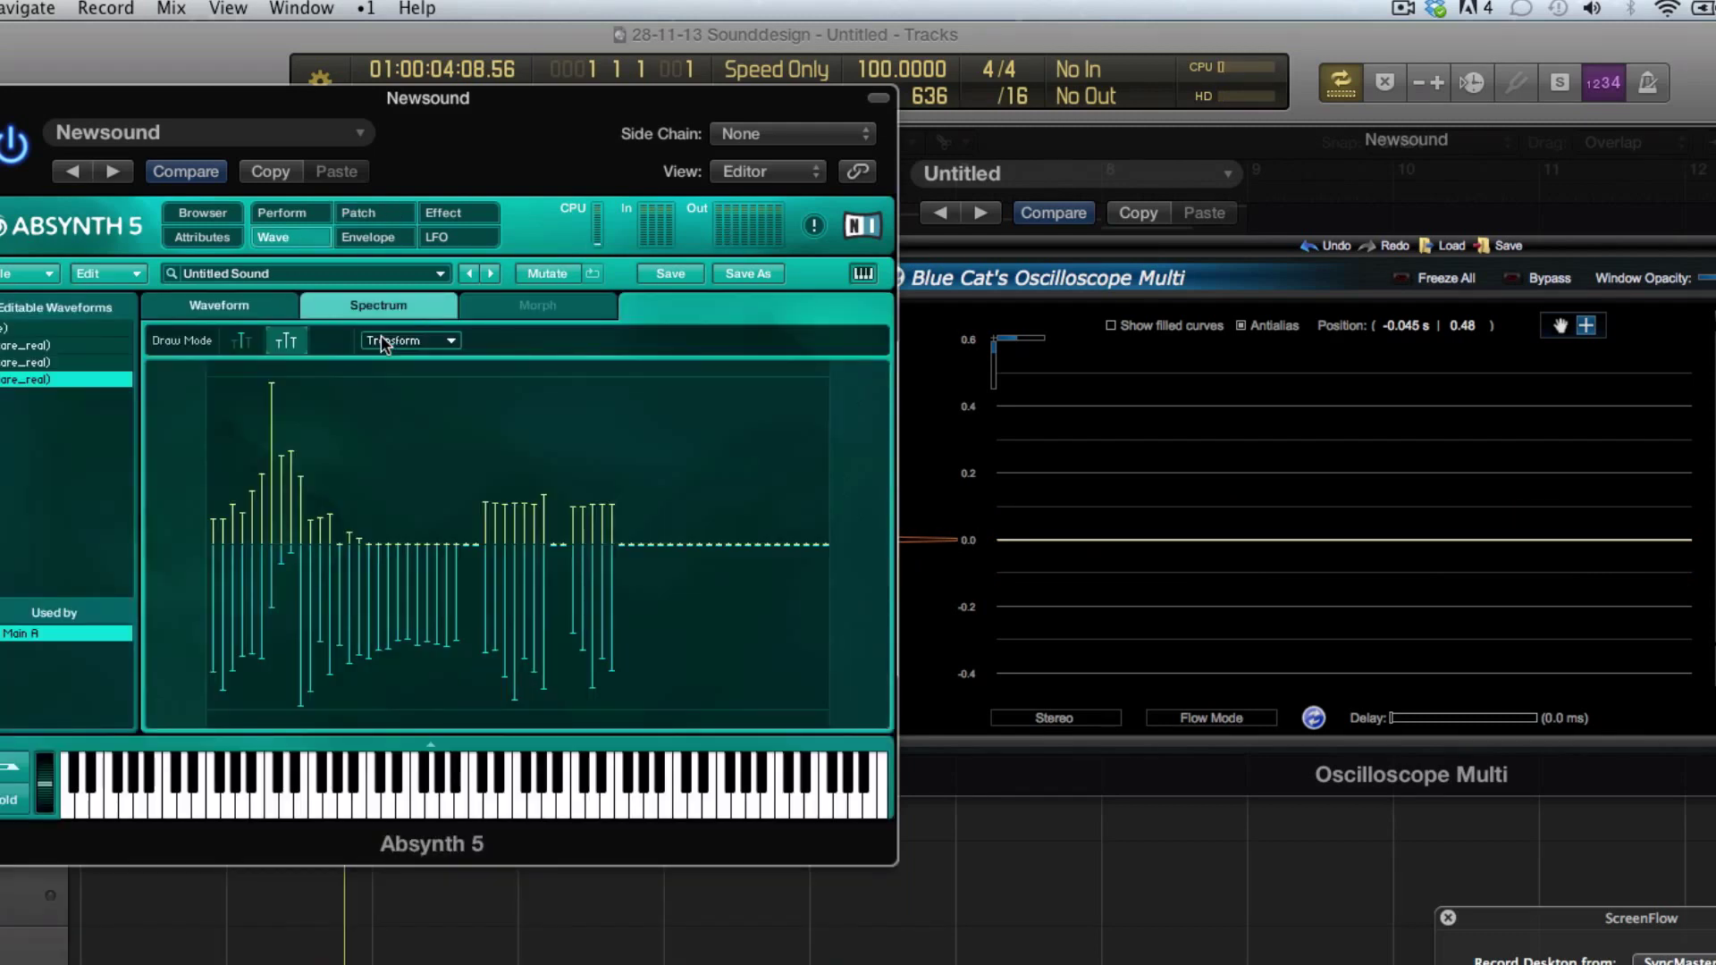
{"action": "left_click", "coordinate": [415, 343]}
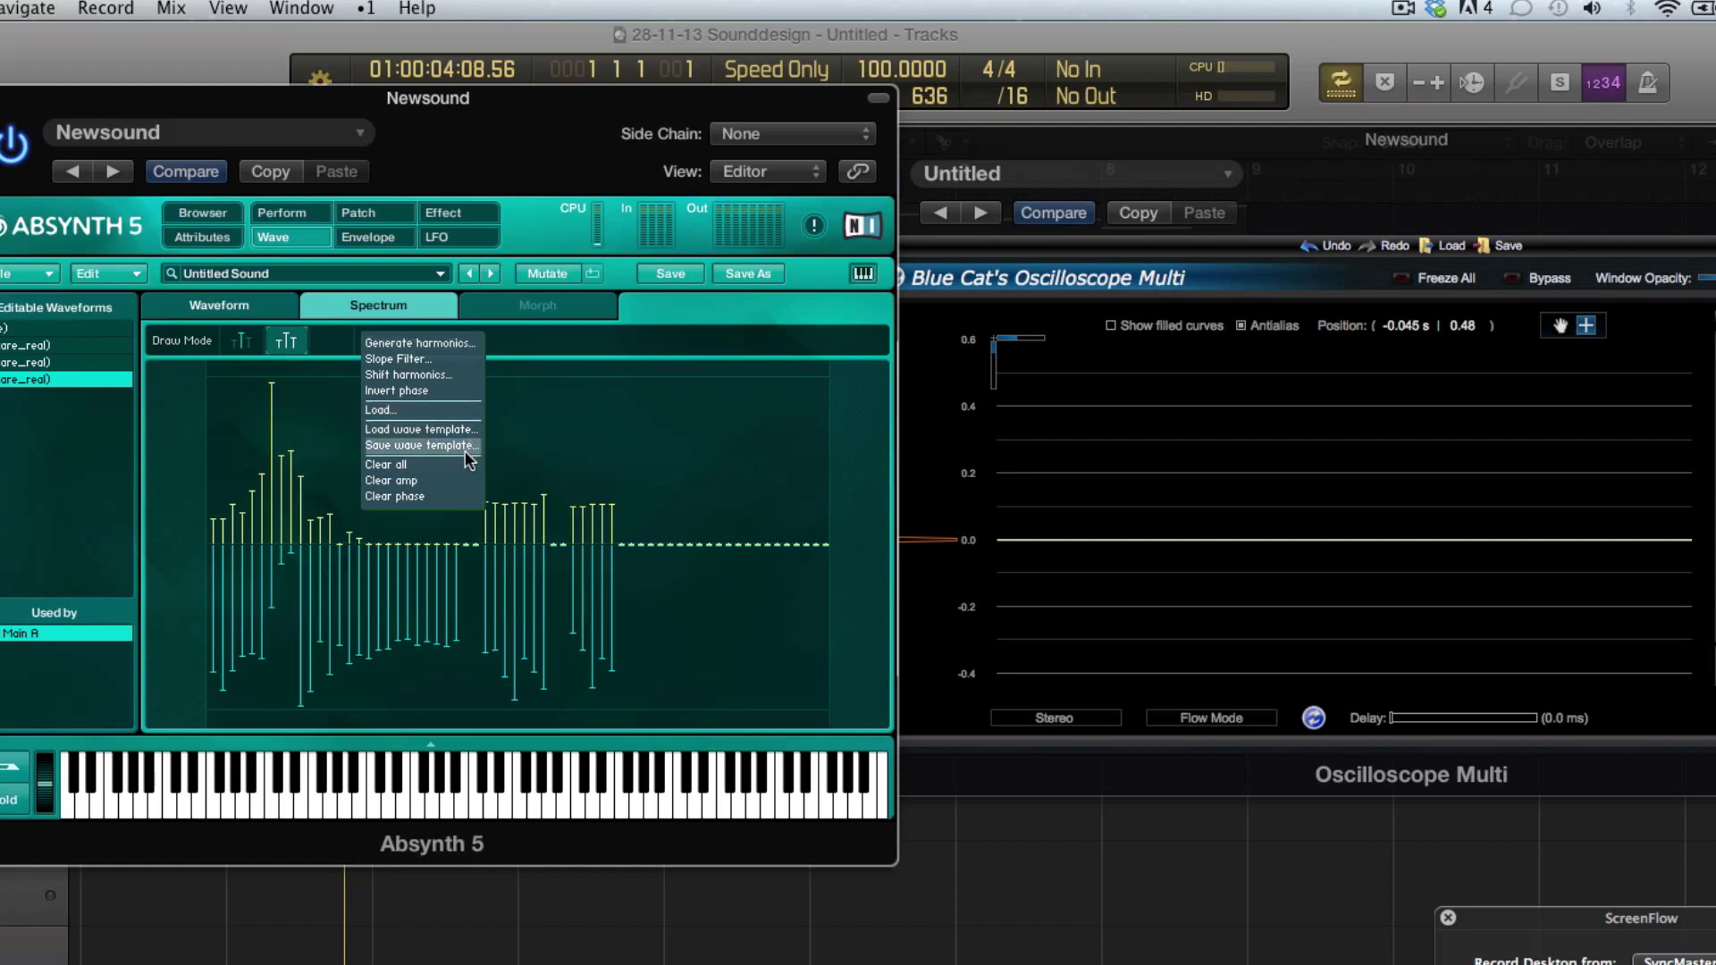
{"action": "left_click", "coordinate": [121, 457]}
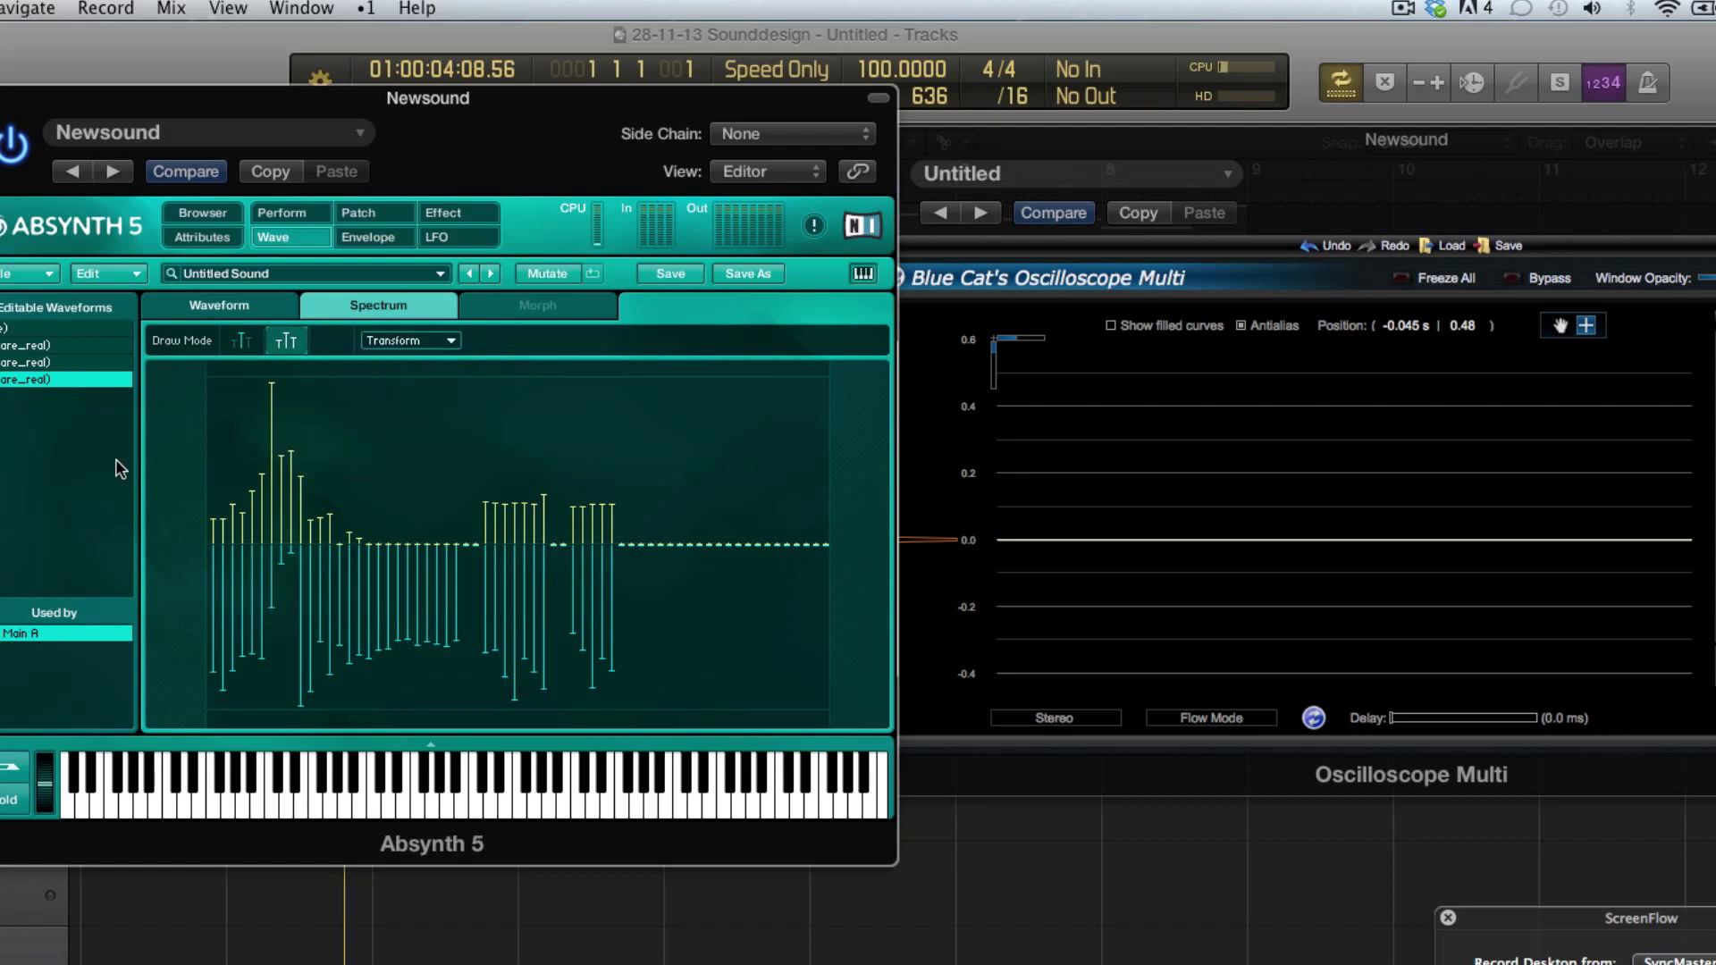
{"action": "left_click", "coordinate": [386, 239]}
{"action": "left_click", "coordinate": [281, 212]}
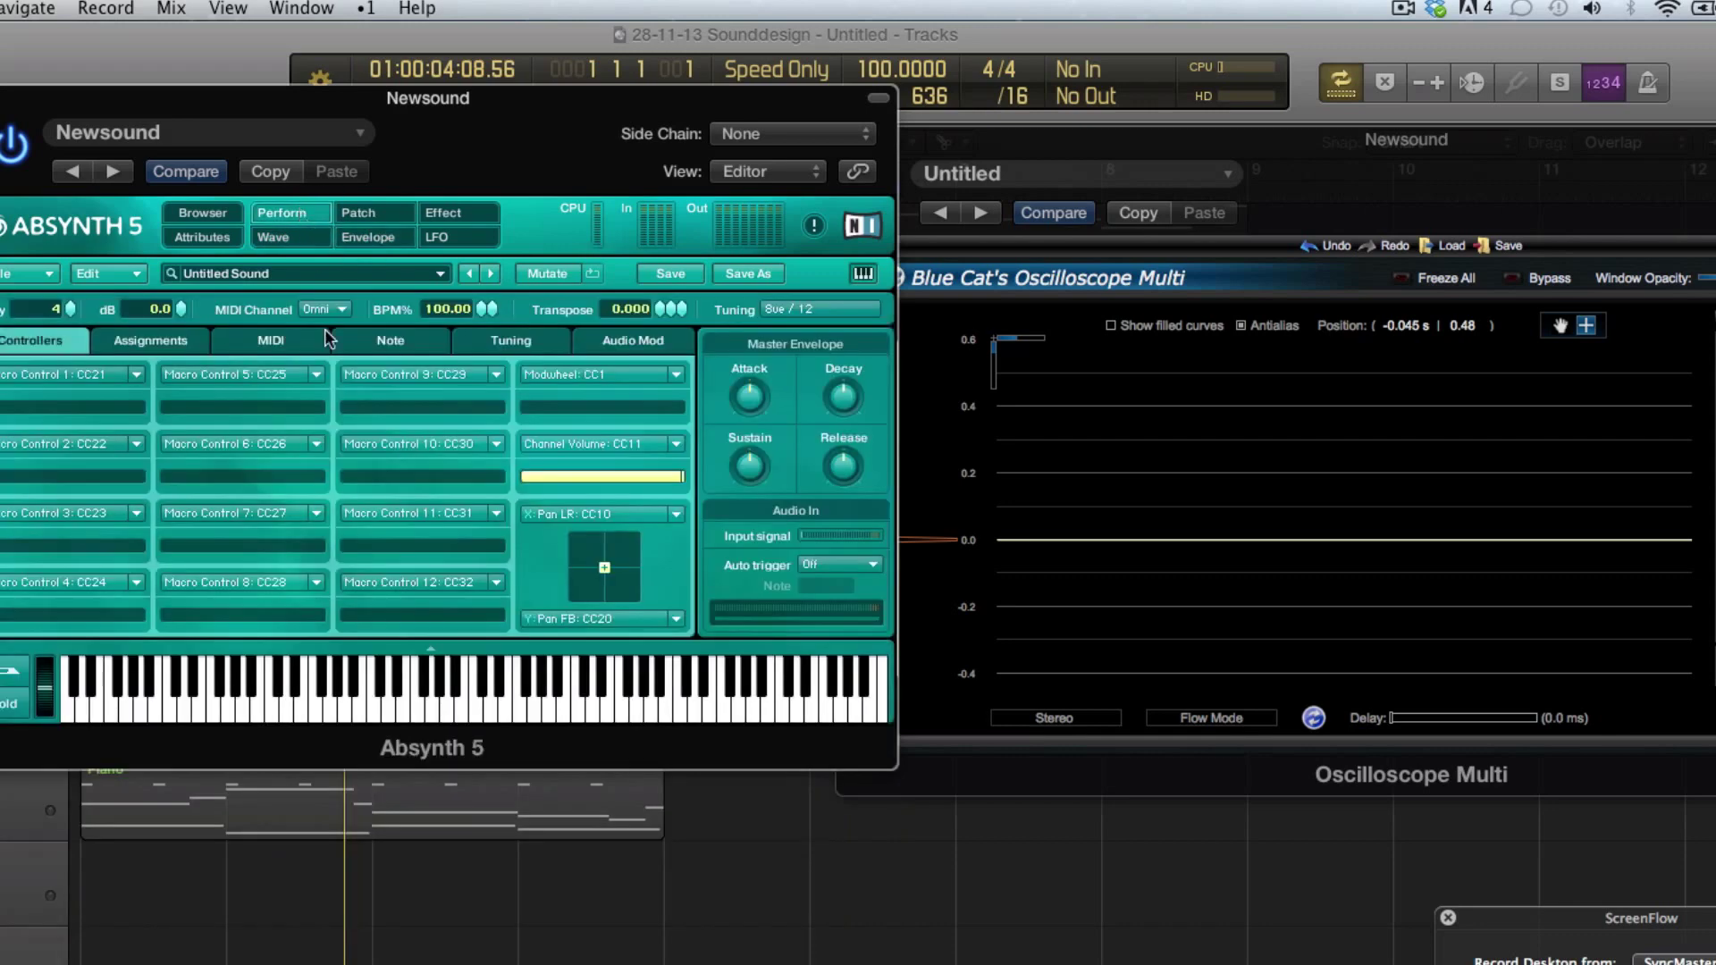
{"action": "left_click", "coordinate": [386, 213]}
{"action": "key", "text": "space"}
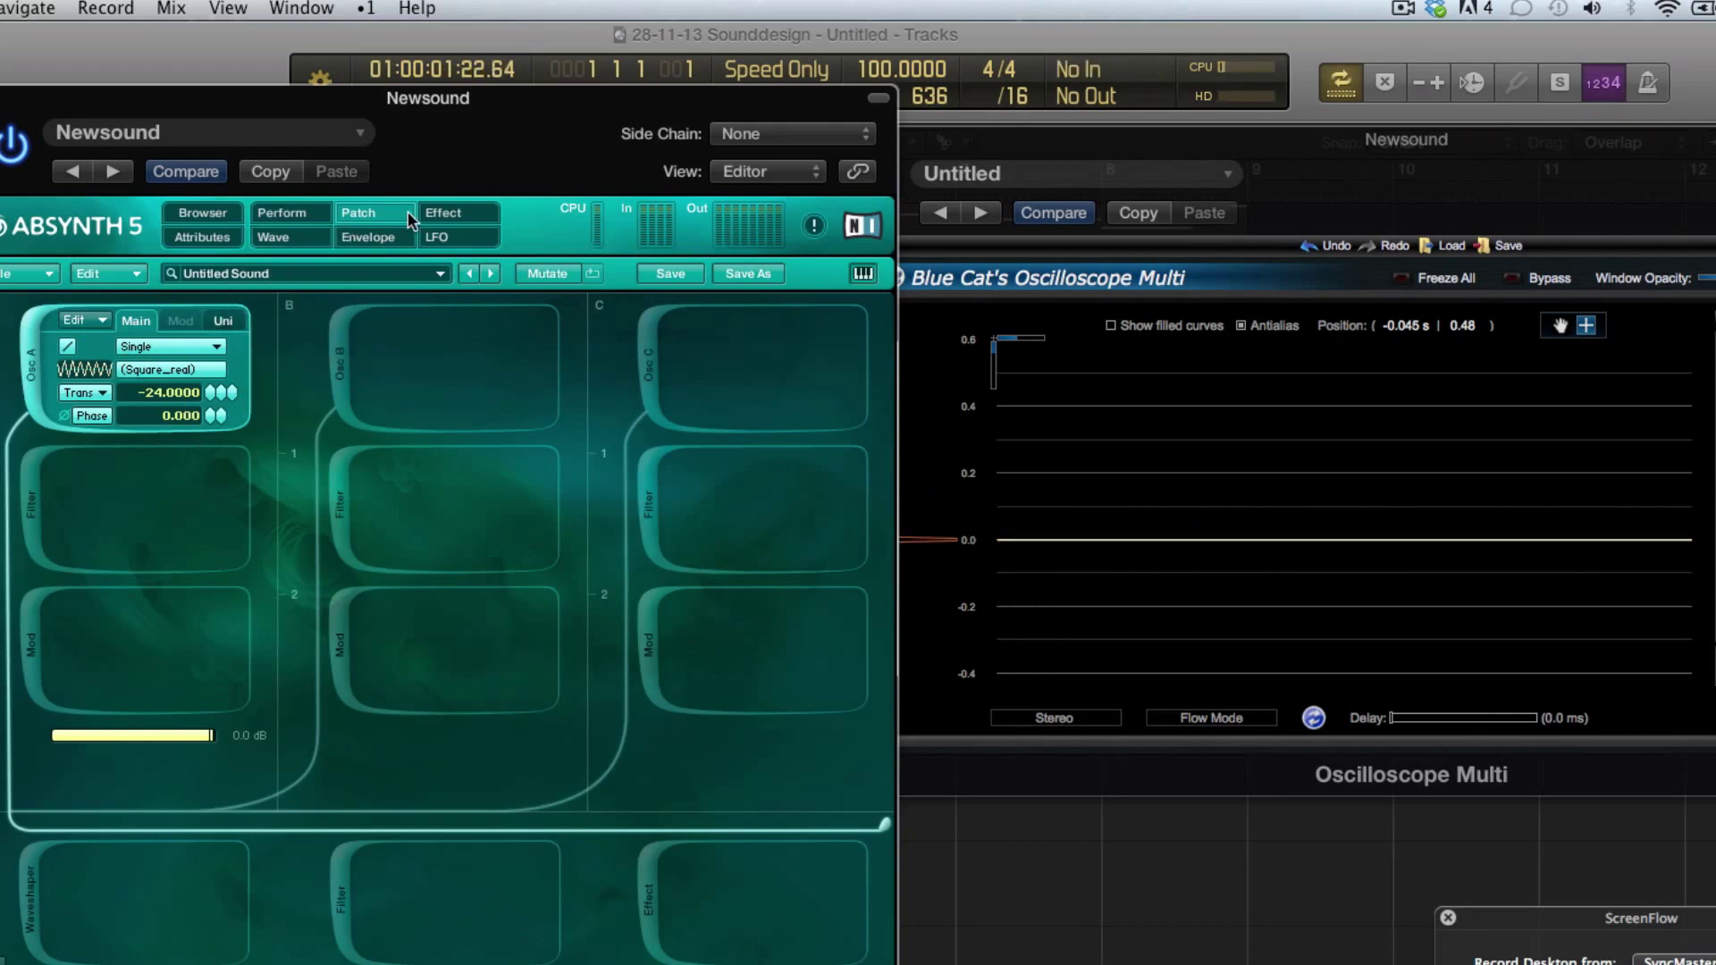
- Return the Wave editor to the Waveform page, dismissing the Transform list unused
{"action": "left_click", "coordinate": [313, 236]}
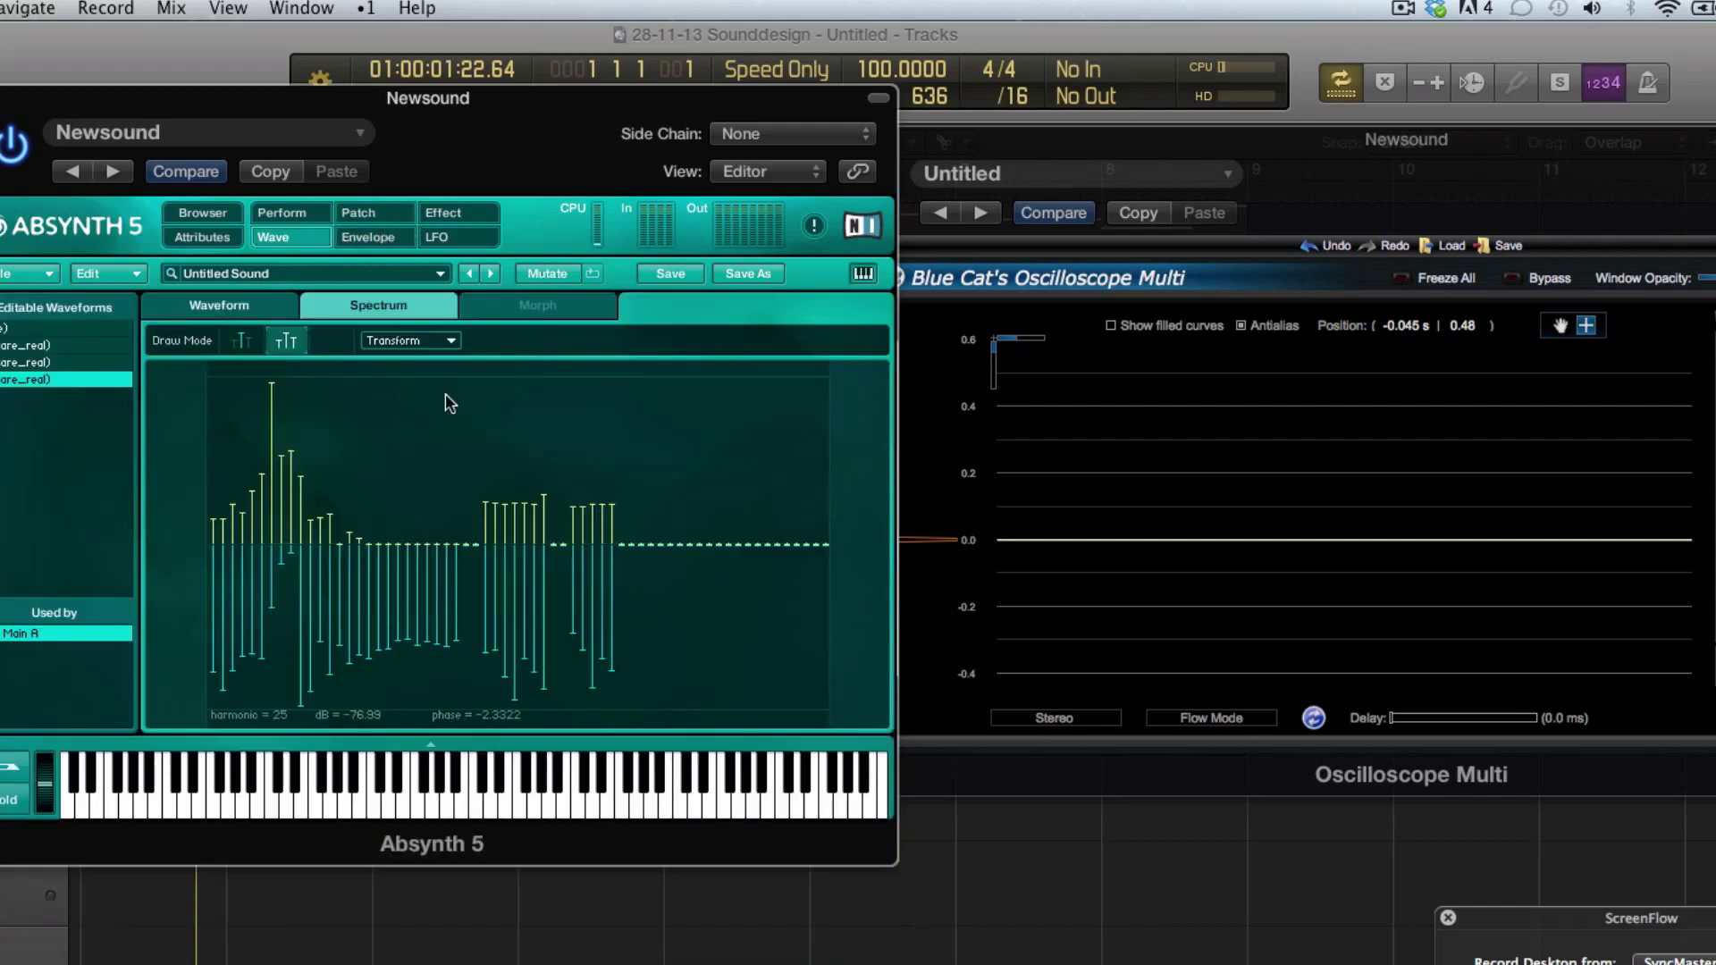
{"action": "left_click", "coordinate": [232, 308]}
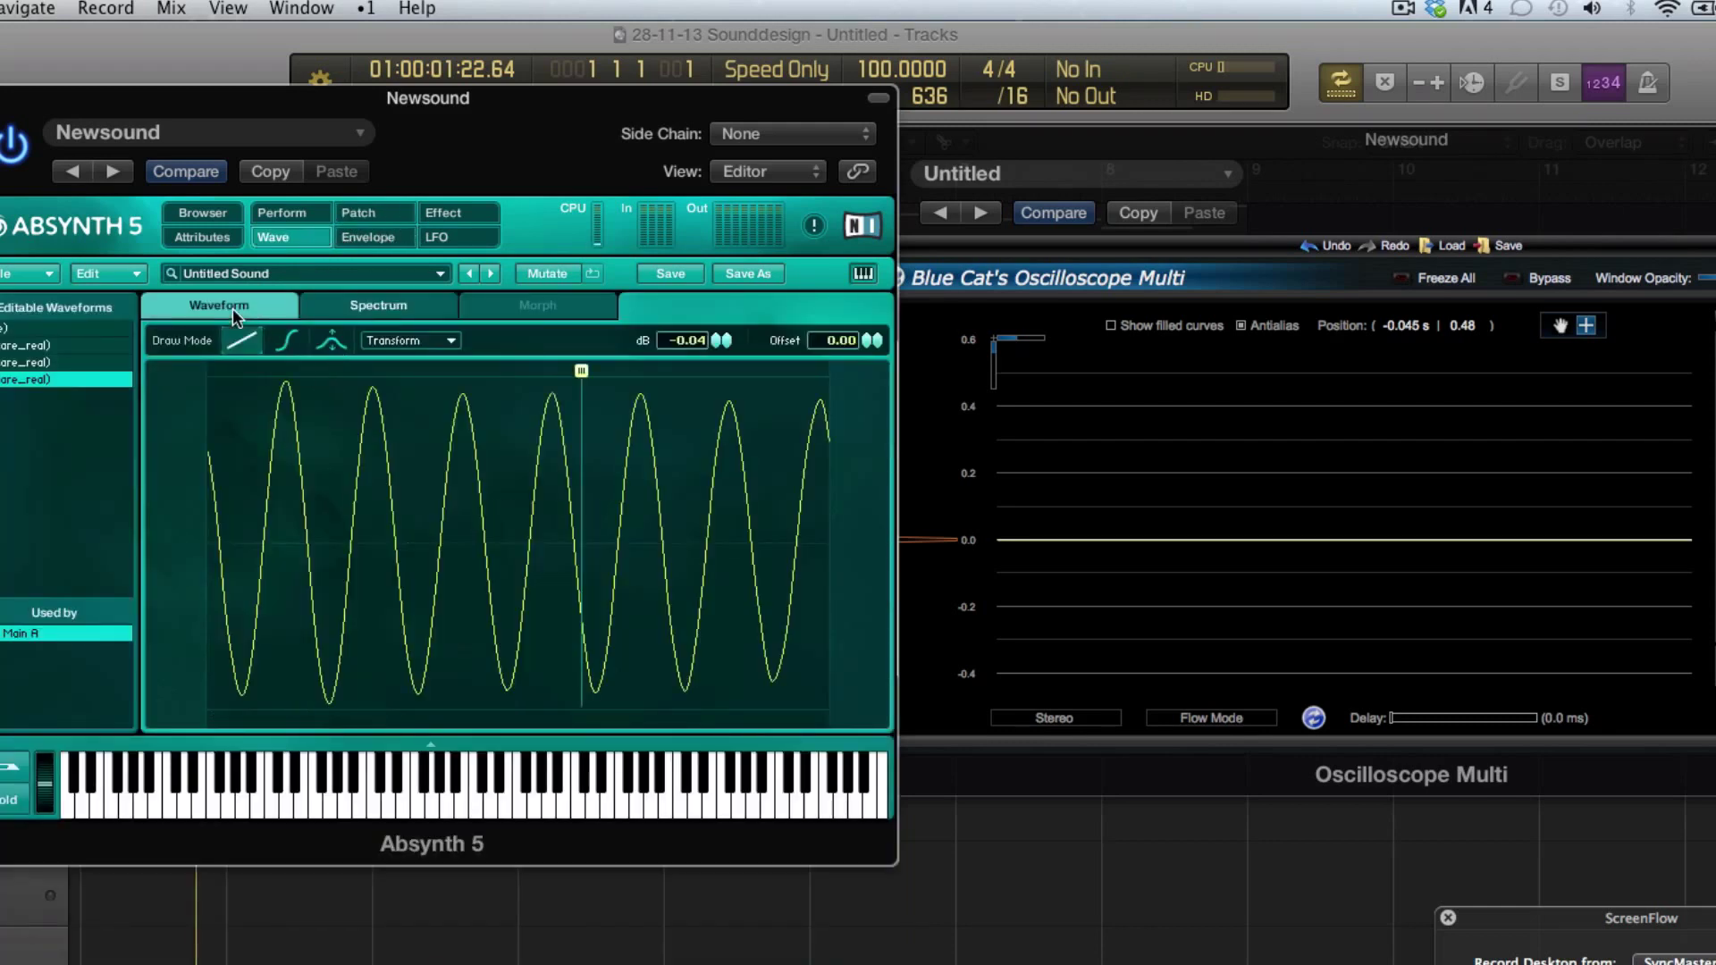
{"action": "left_click", "coordinate": [416, 342]}
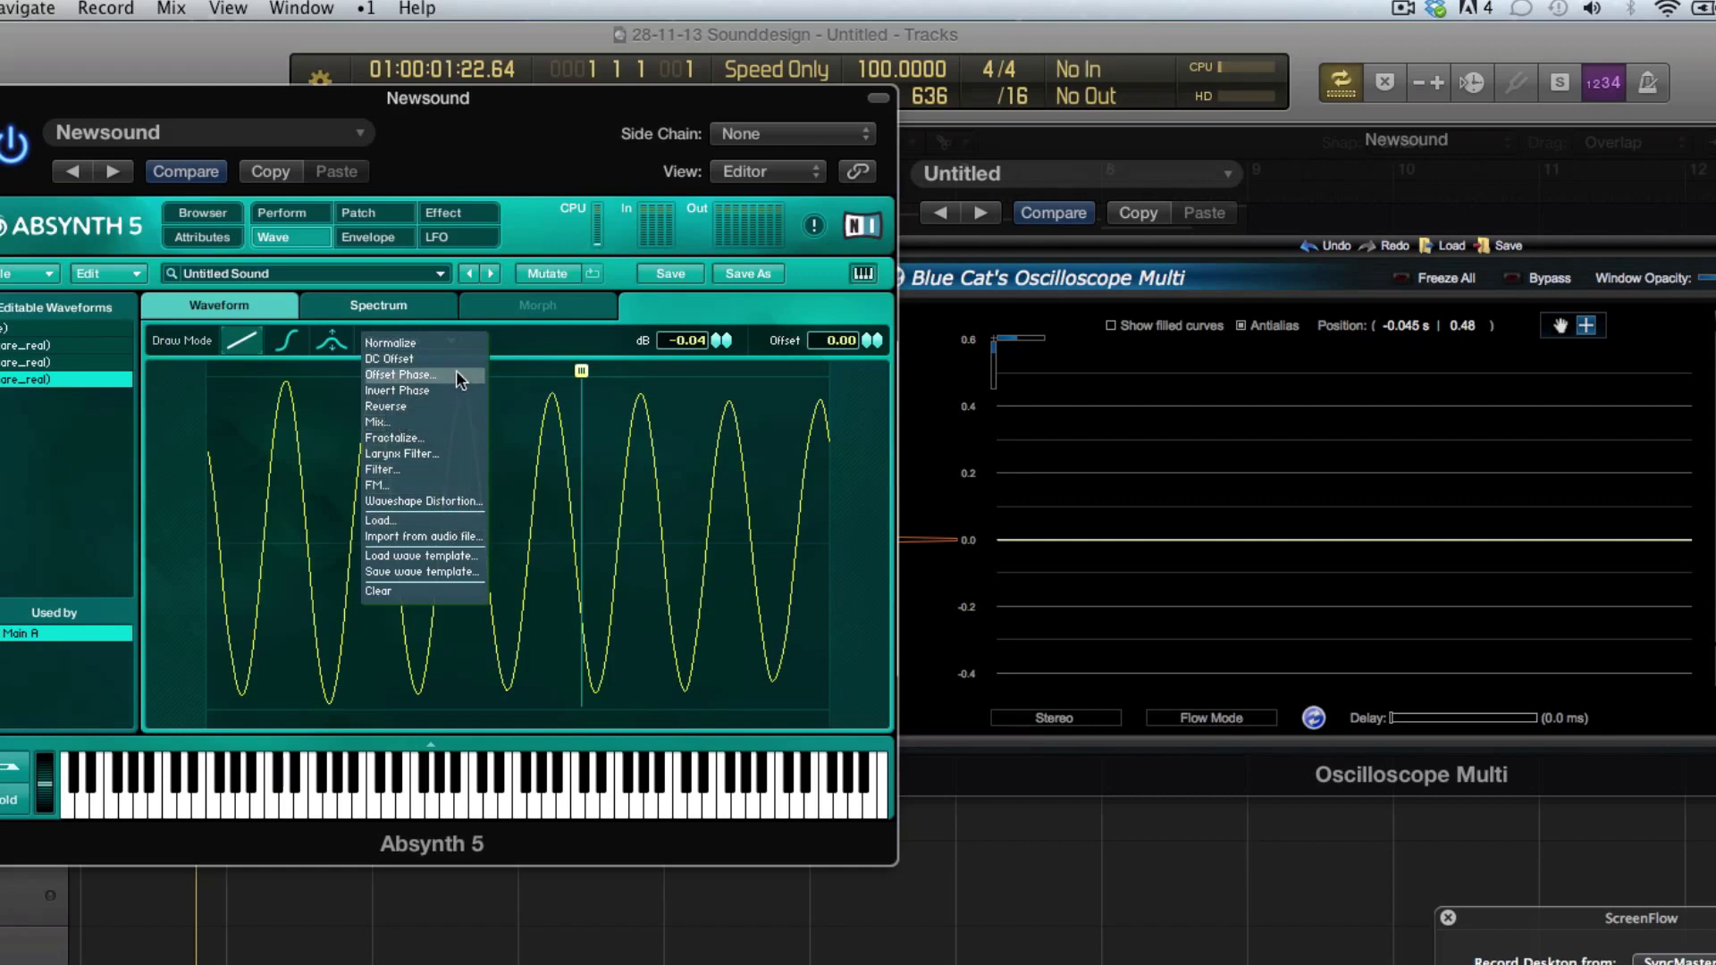
{"action": "left_click", "coordinate": [307, 384]}
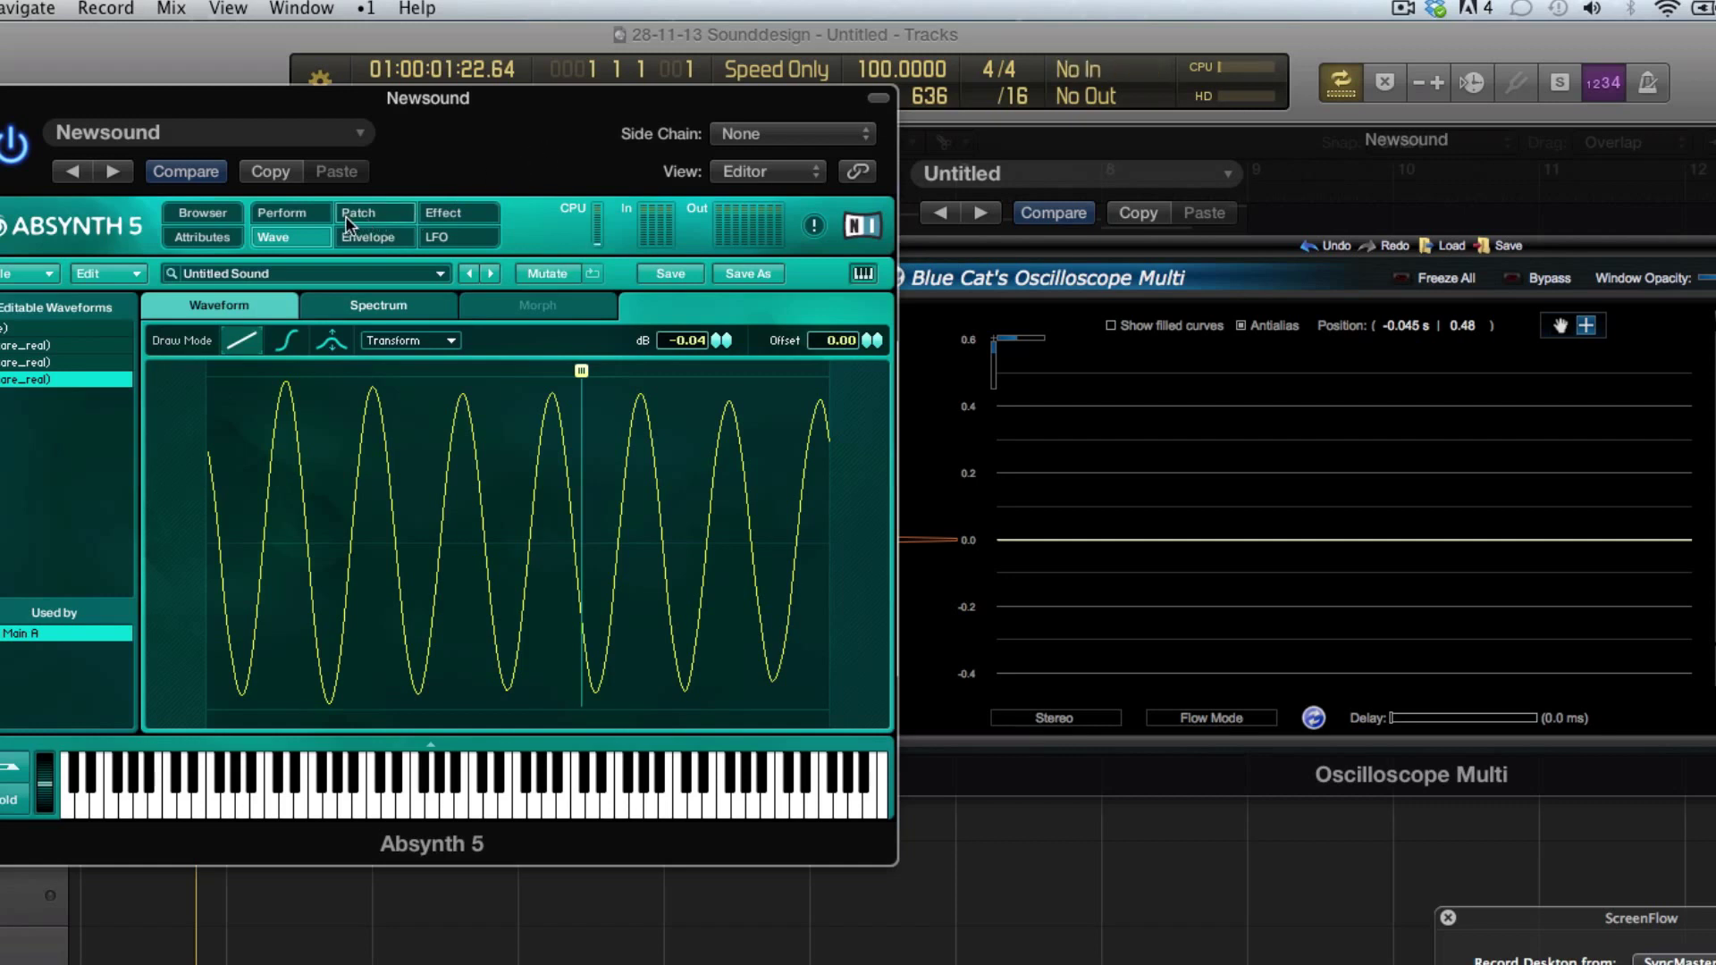
{"action": "left_click", "coordinate": [1405, 11]}
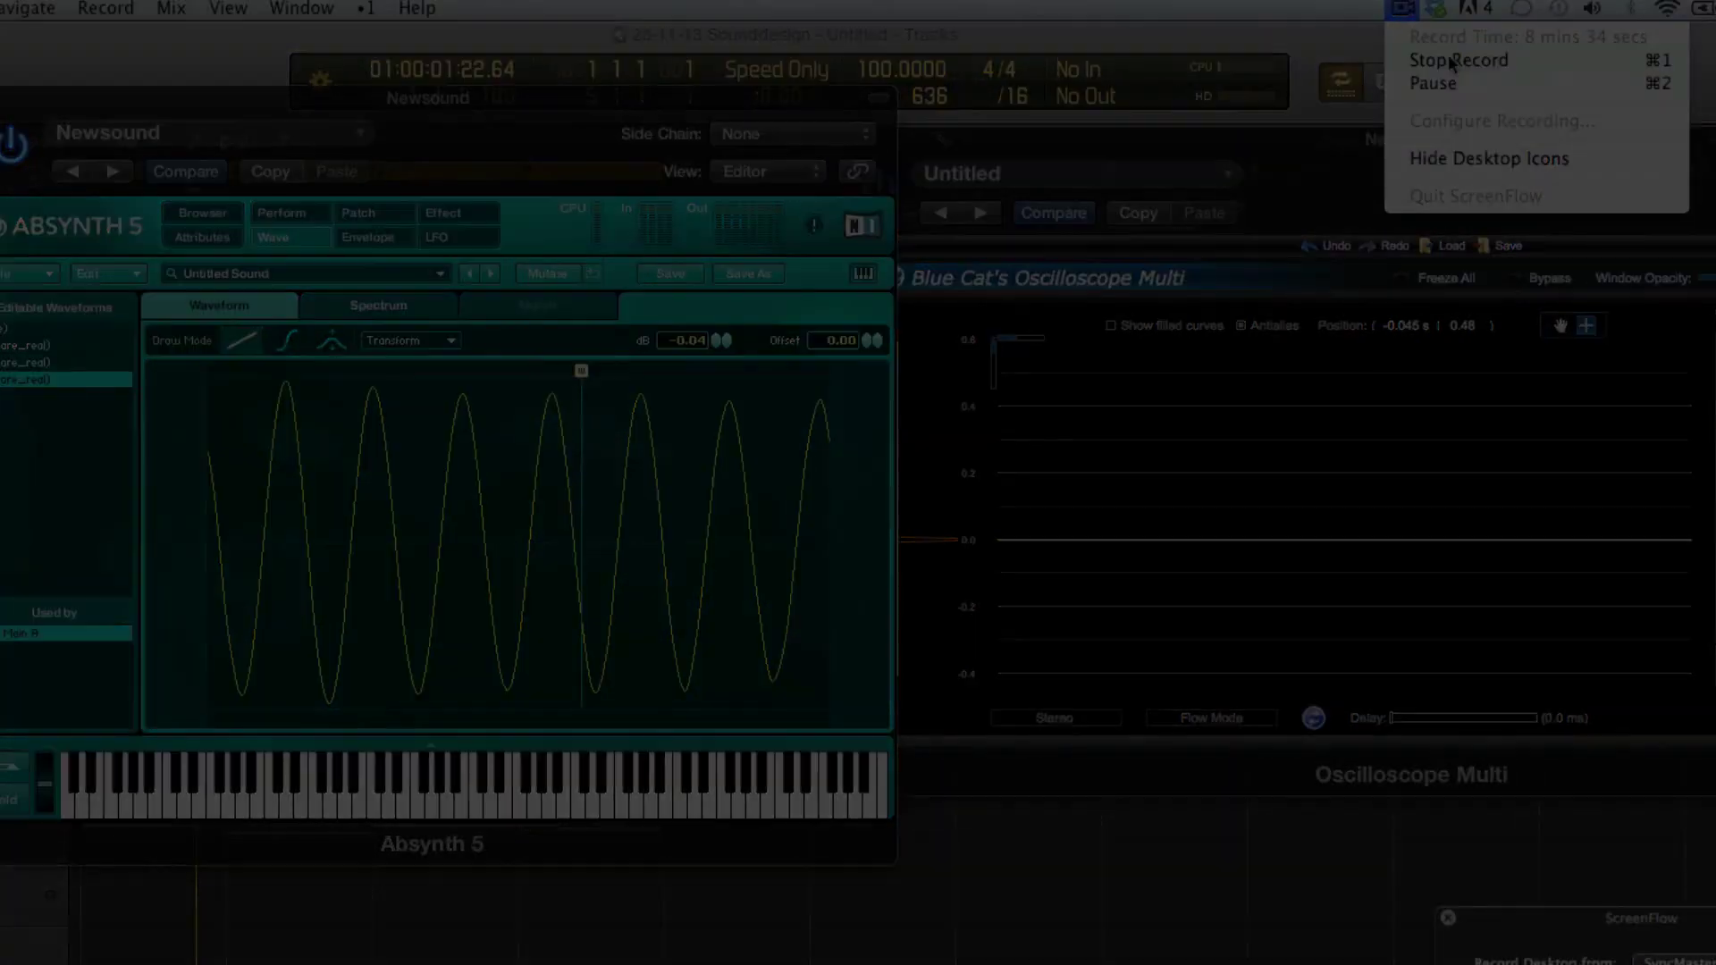